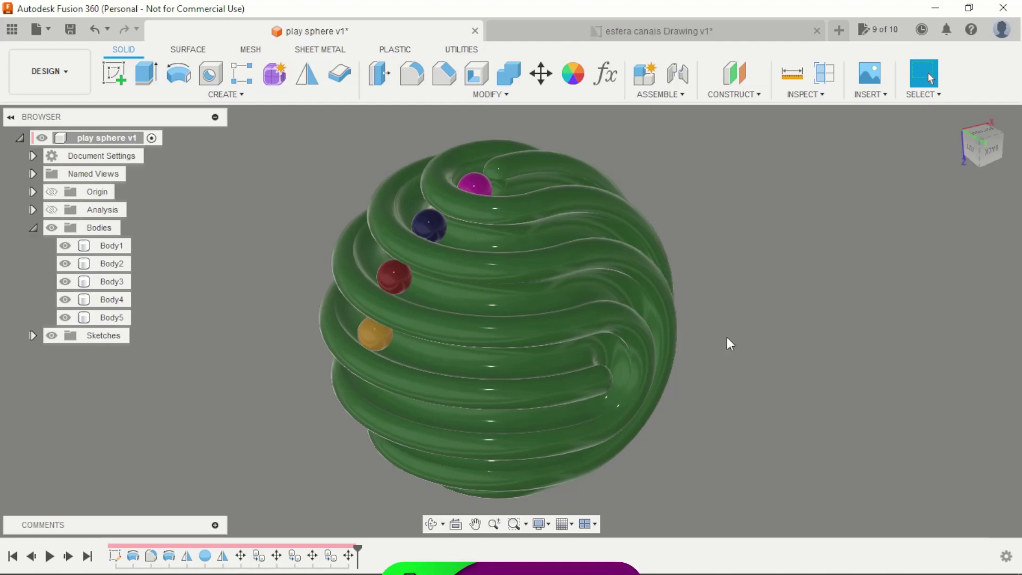
Orbit and zoom the existing sphere model to inspect it from several sides.
middle_click_drag(730, 343, 729, 348, "shift")
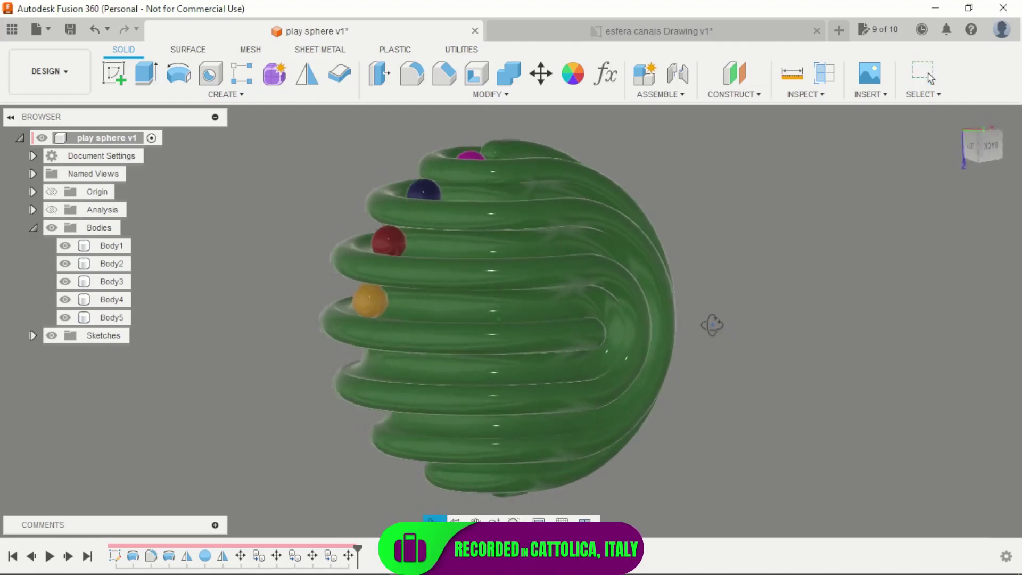
middle_click_drag(730, 349, 714, 357, "shift")
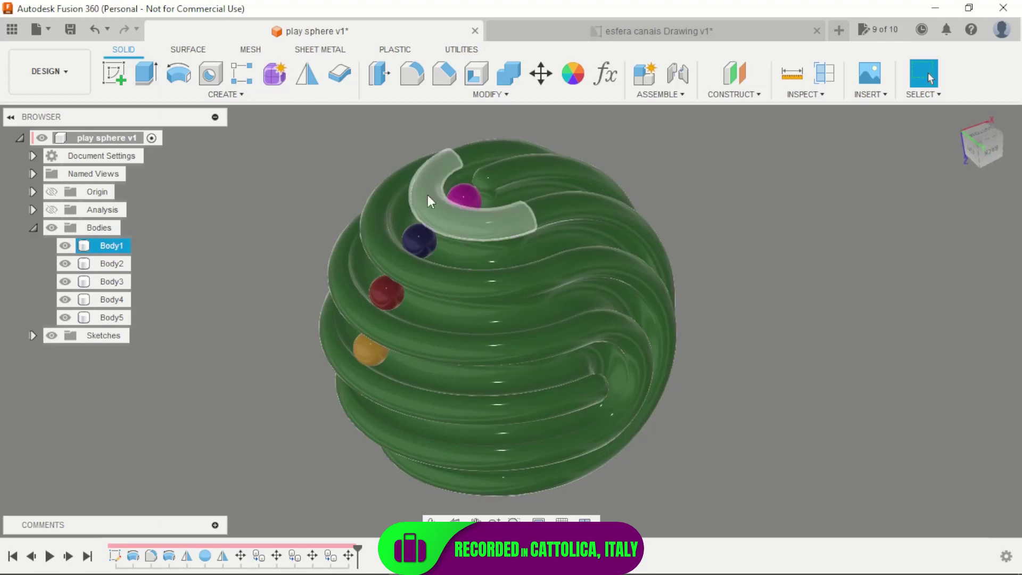
scroll(495, 266, "up", 3)
scroll(484, 282, "up", 2)
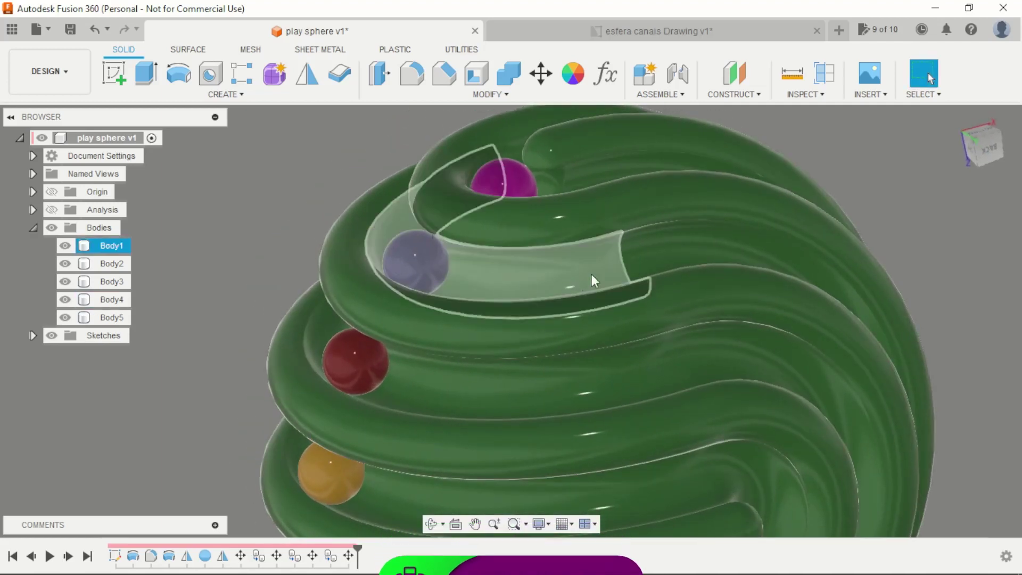
scroll(612, 271, "down", 1)
middle_click_drag(612, 234, 700, 262, "shift")
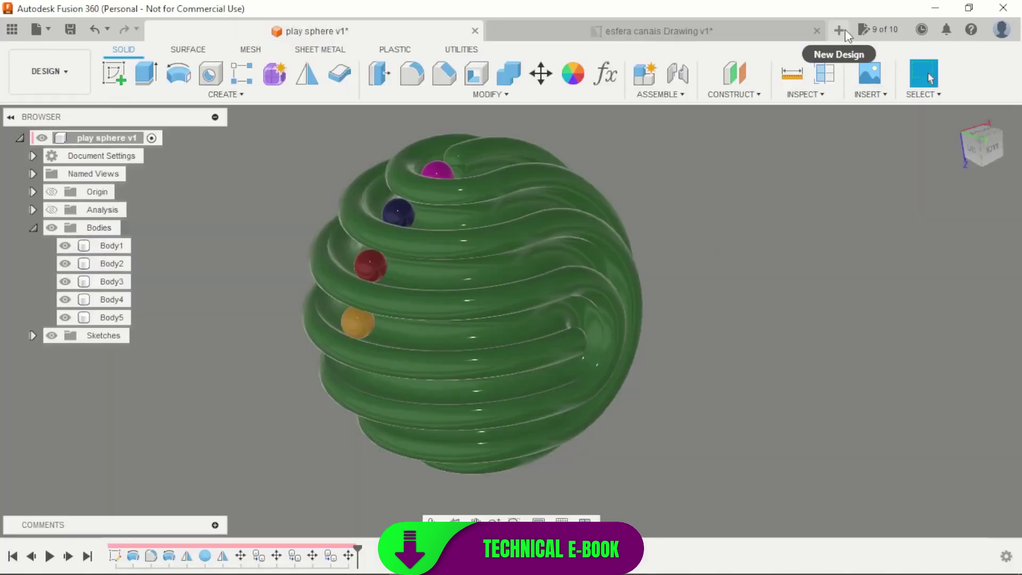
Start a new design with a front-plane sketch holding a 60 mm circle at the origin.
left_click(845, 31)
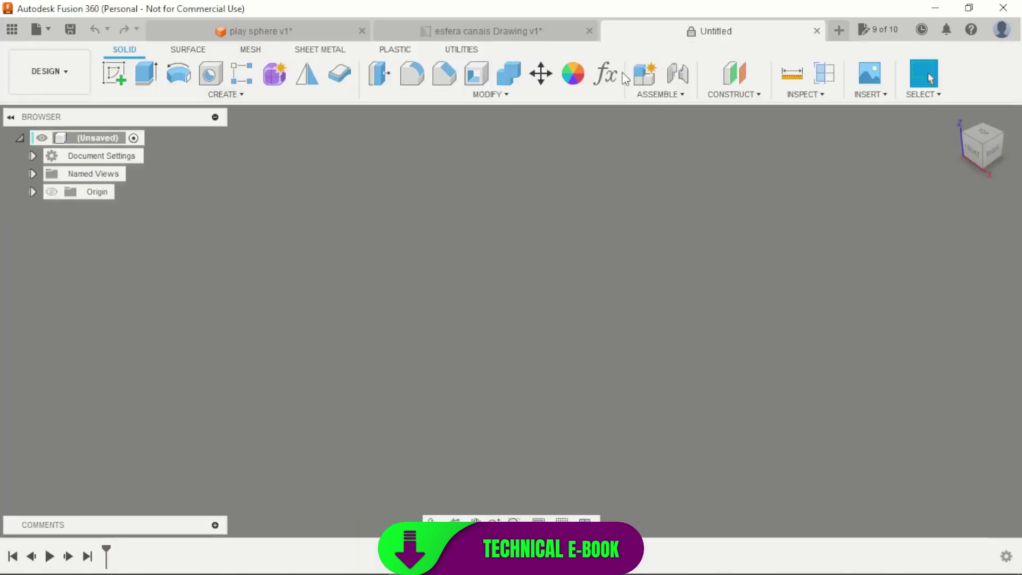
left_click(114, 73)
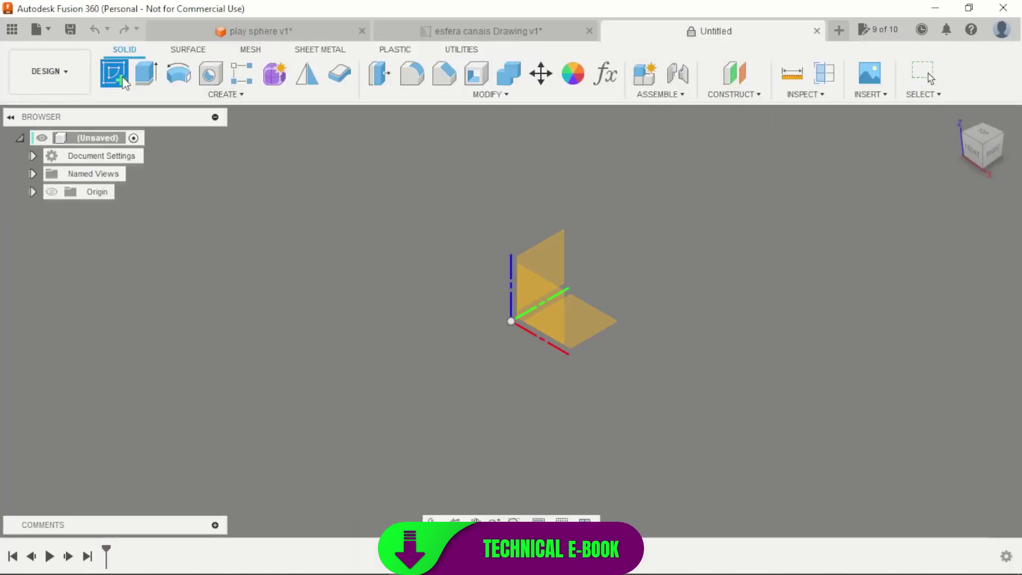
left_click(546, 306)
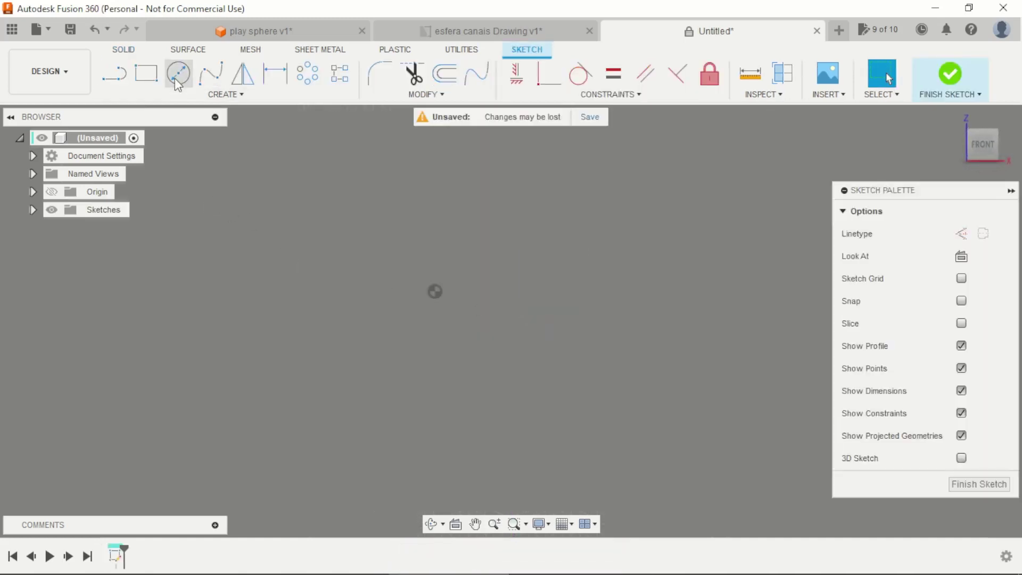
left_click(178, 75)
left_click(446, 318)
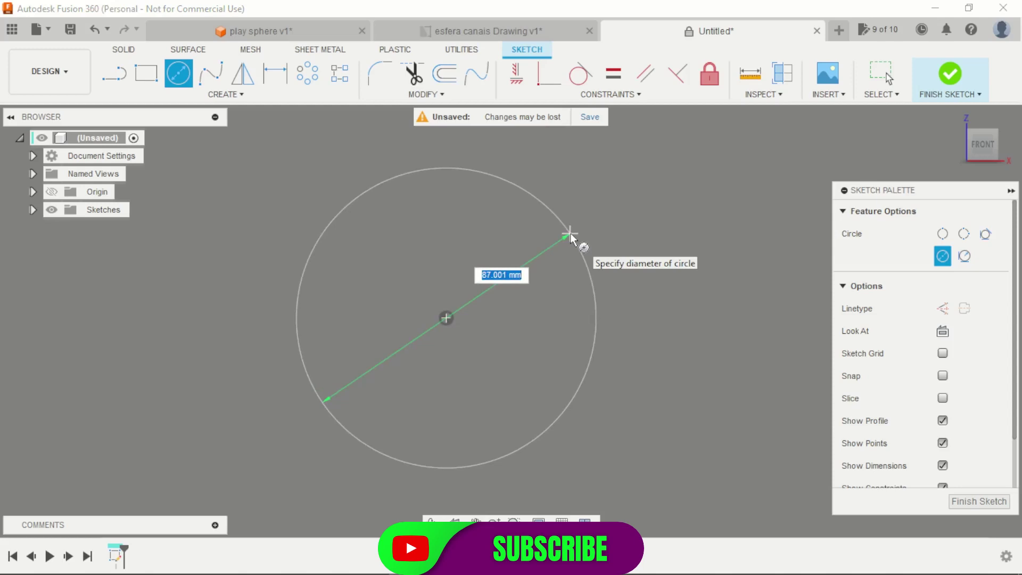
type("60")
key("Return")
key("Escape")
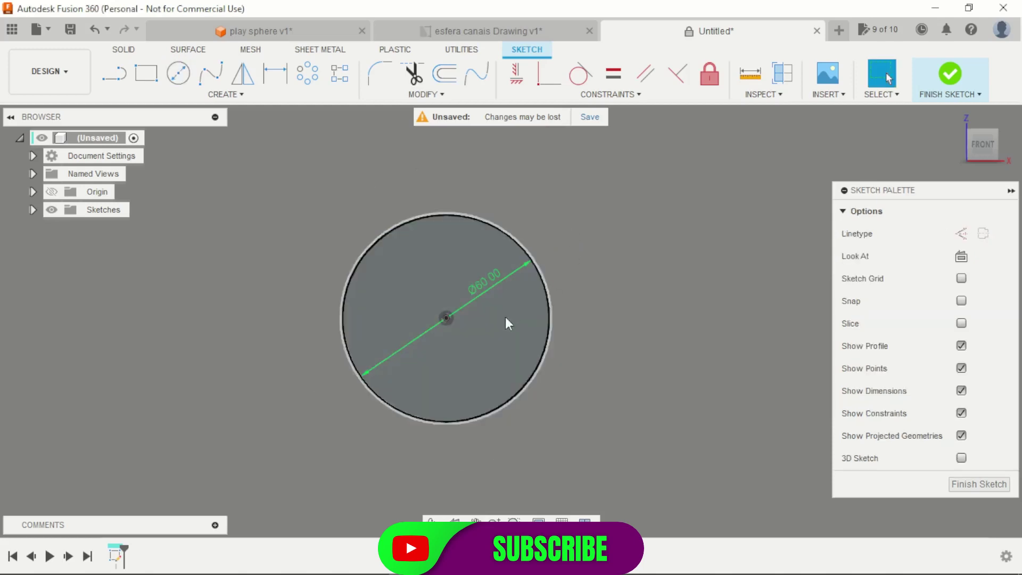
Add a concentric 55 mm circle on the same centre point.
key("c")
scroll(458, 320, "up", 2)
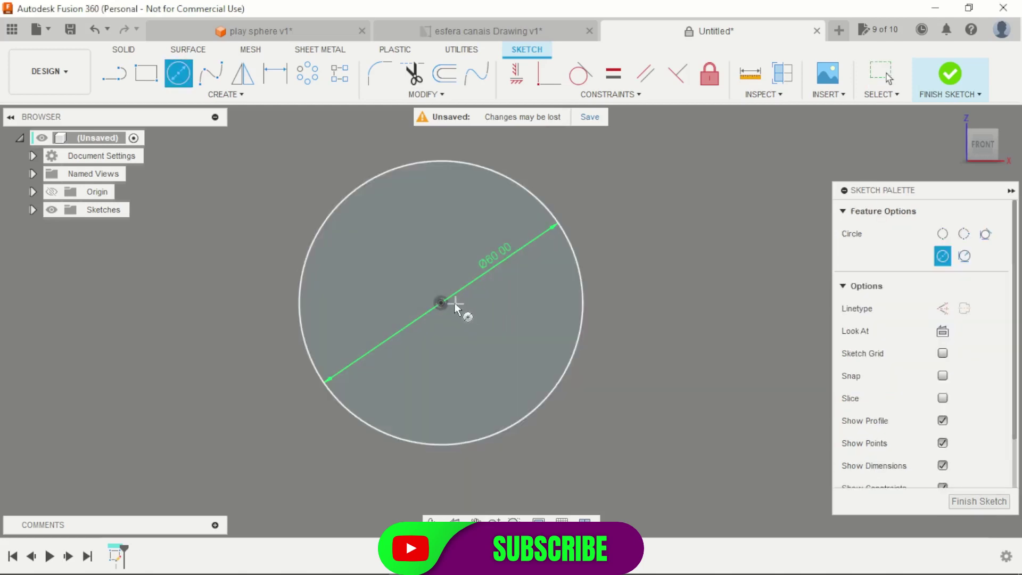
left_click(441, 304)
type("5")
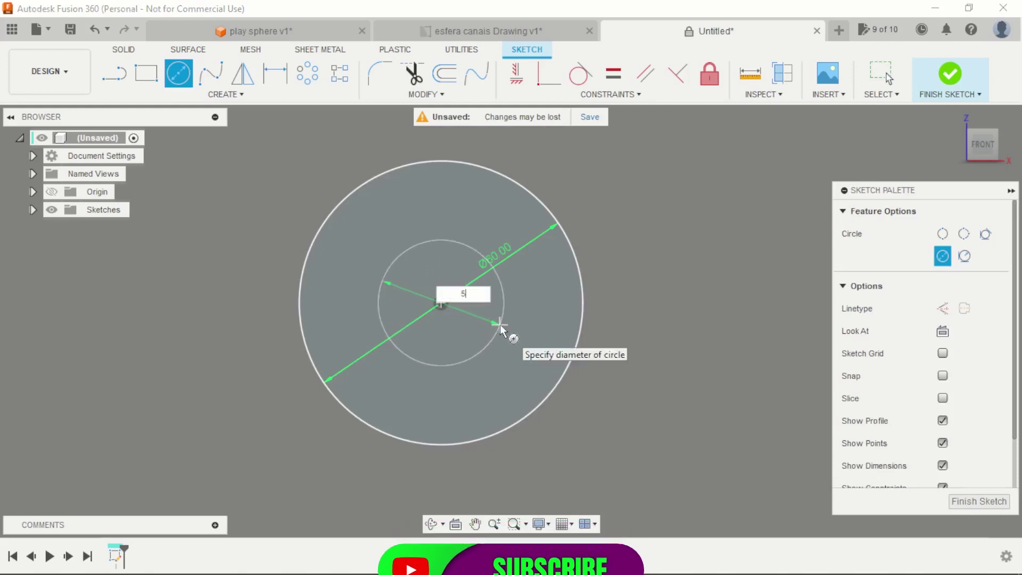
type("5")
key("Return")
key("Escape")
scroll(557, 286, "up", 1)
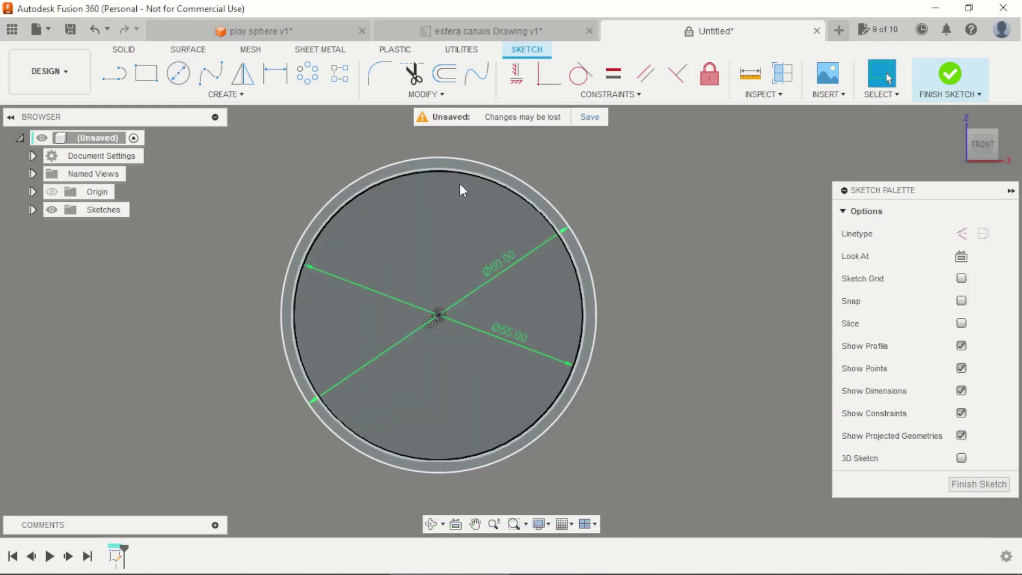
scroll(459, 183, "down", 2)
key("l")
scroll(421, 266, "down", 2)
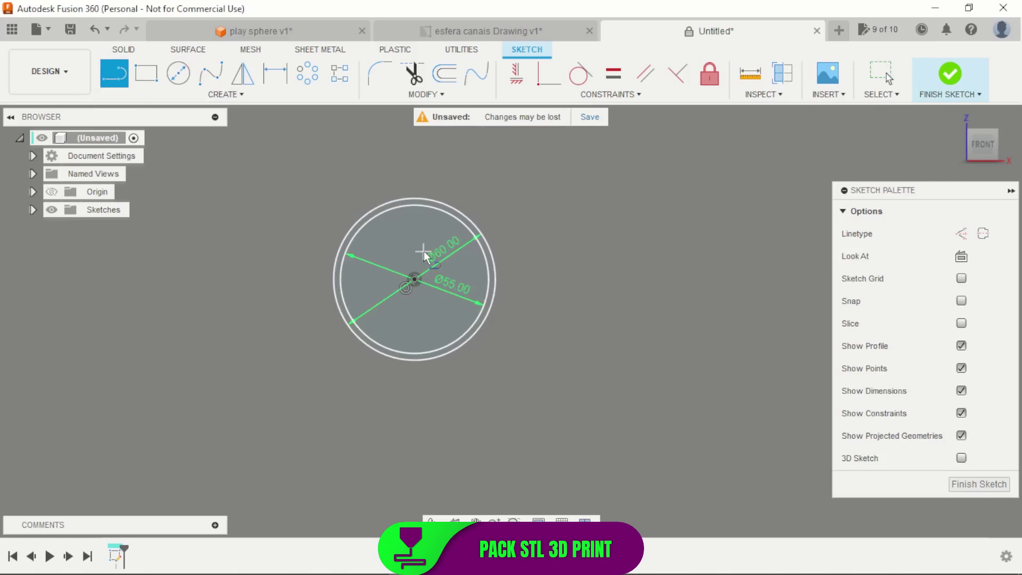
Draw a vertical line upward and a horizontal line leftward from the circles' centre.
scroll(334, 210, "up", 2)
left_click(474, 326)
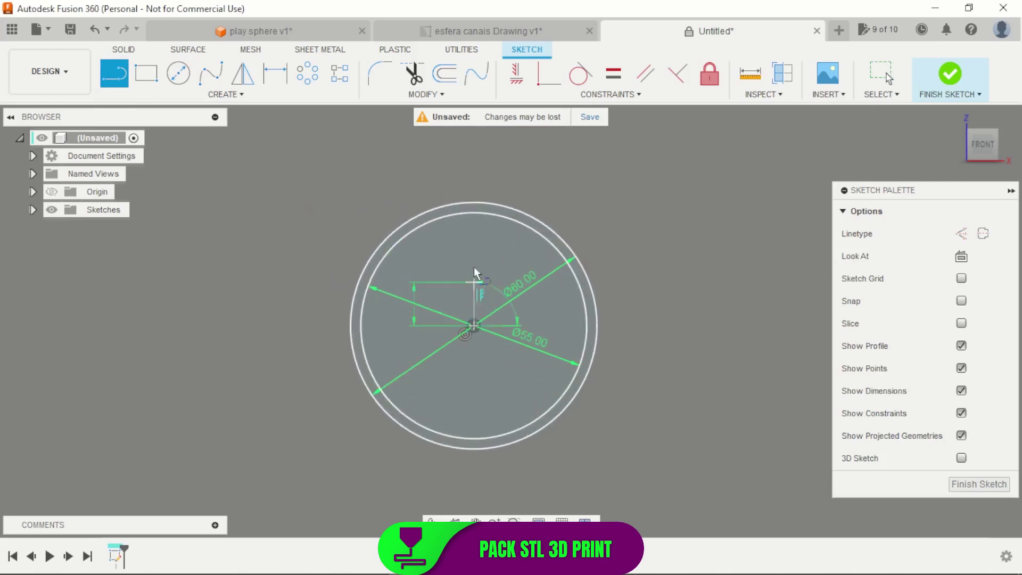
left_click(474, 144)
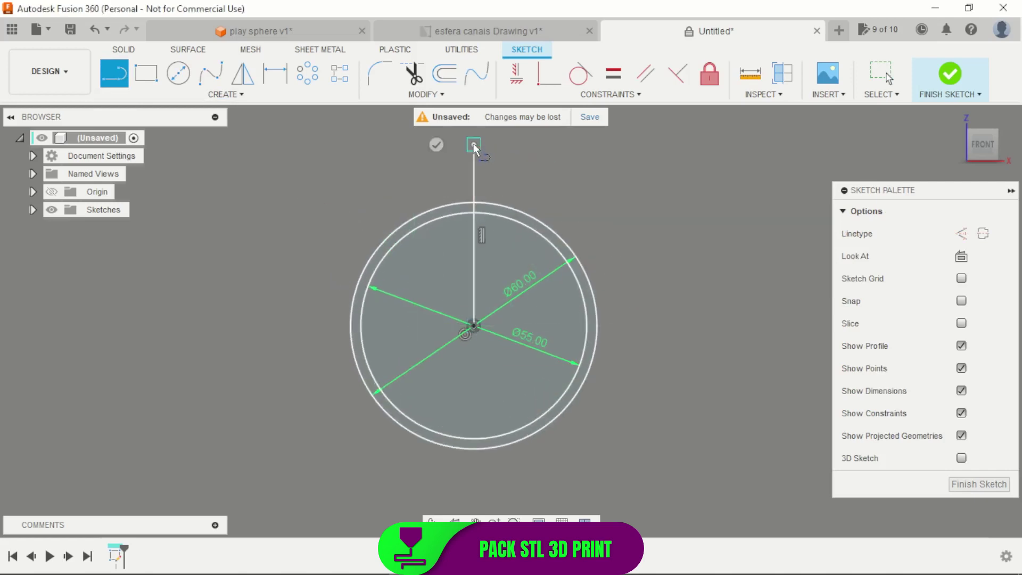
key("Escape")
left_click(474, 326)
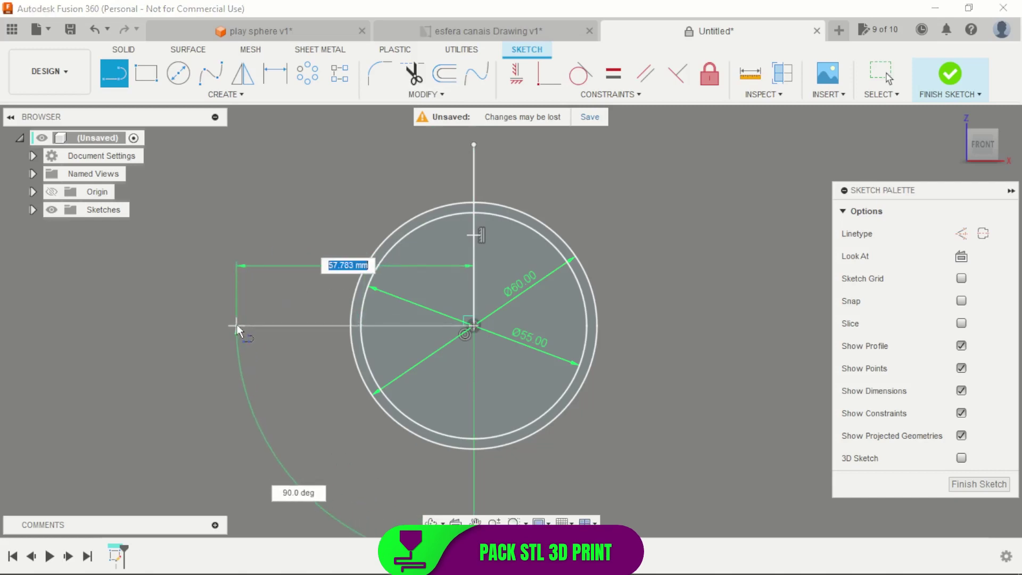
left_click(238, 325)
key("Escape")
scroll(487, 399, "down", 2)
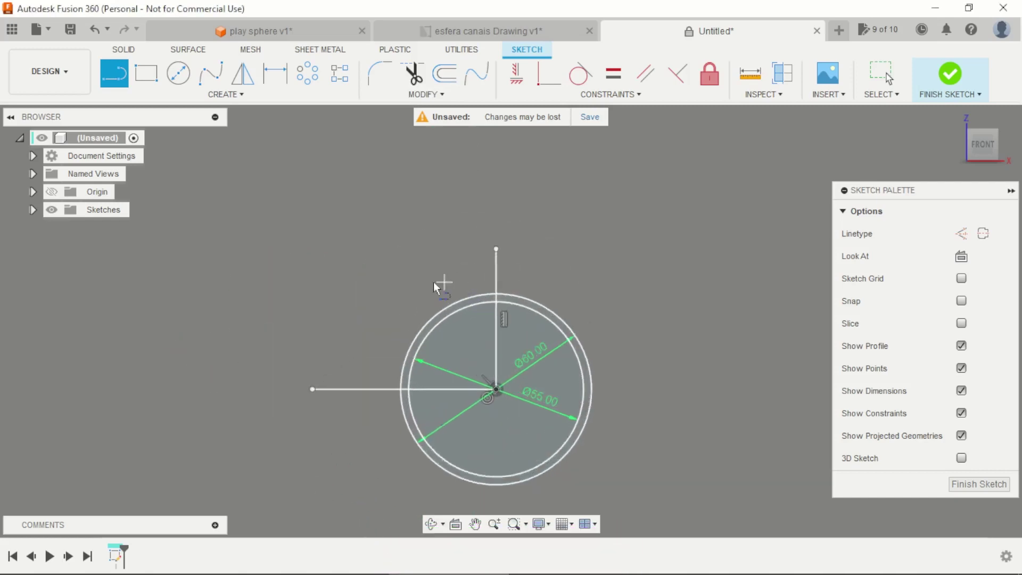
scroll(433, 282, "up", 1)
key("Escape")
Make the vertical line a construction line.
left_click(516, 272)
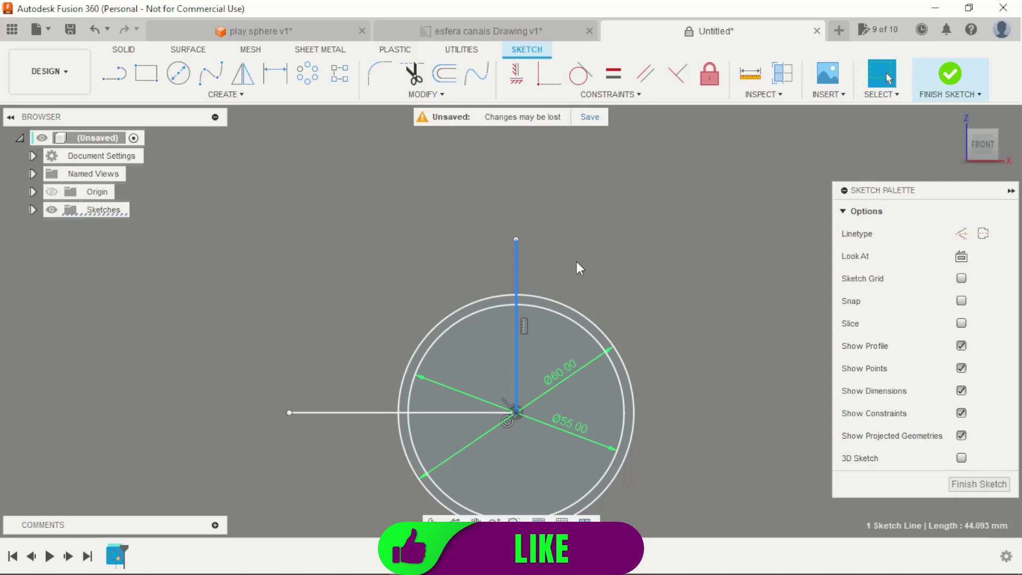
key("x")
key("Escape")
scroll(503, 264, "down", 1)
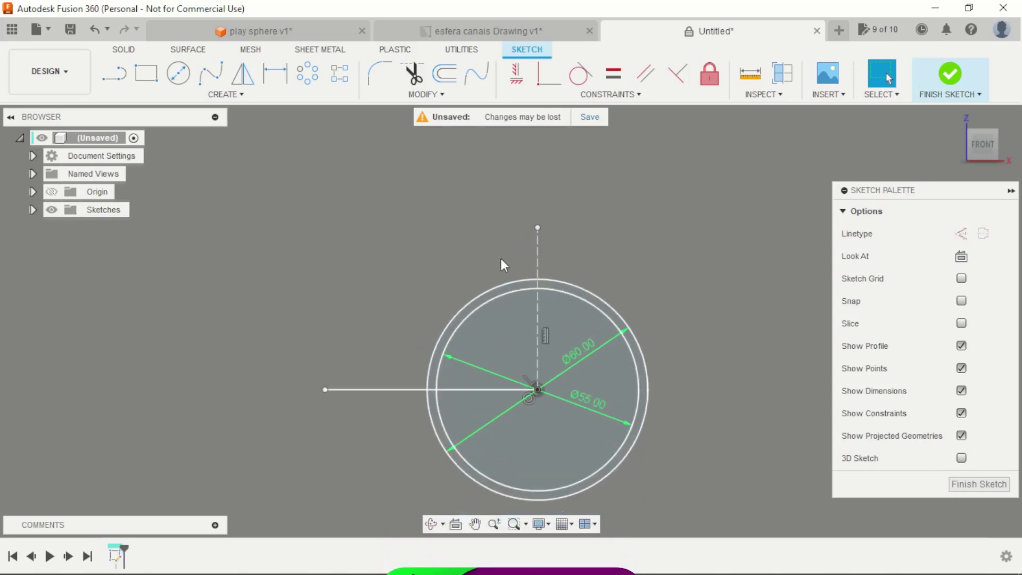
scroll(503, 265, "up", 1)
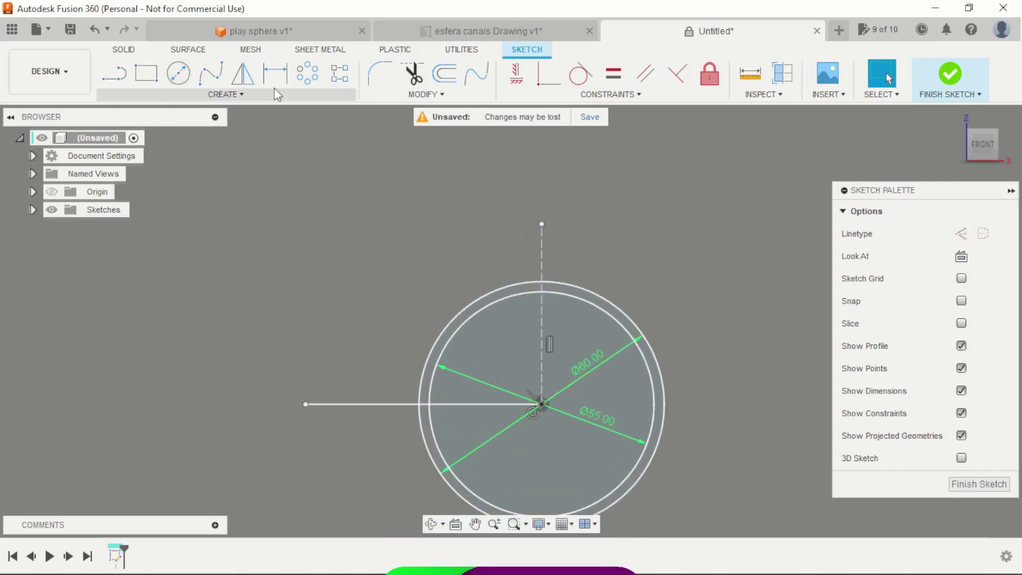
Circular-pattern the vertical line about the circles' centre with Partial distribution over -90°.
left_click(308, 74)
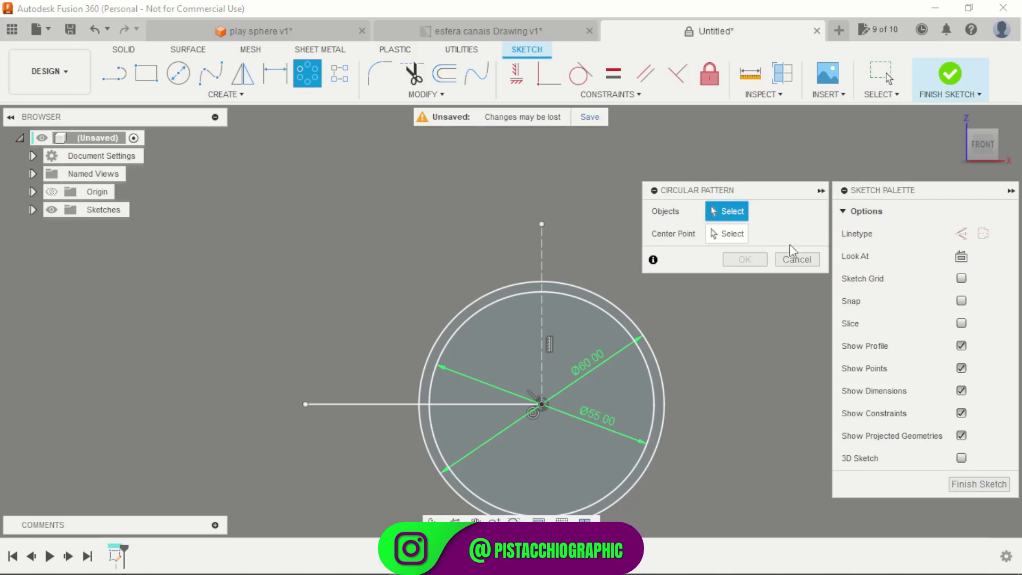
left_click(542, 251)
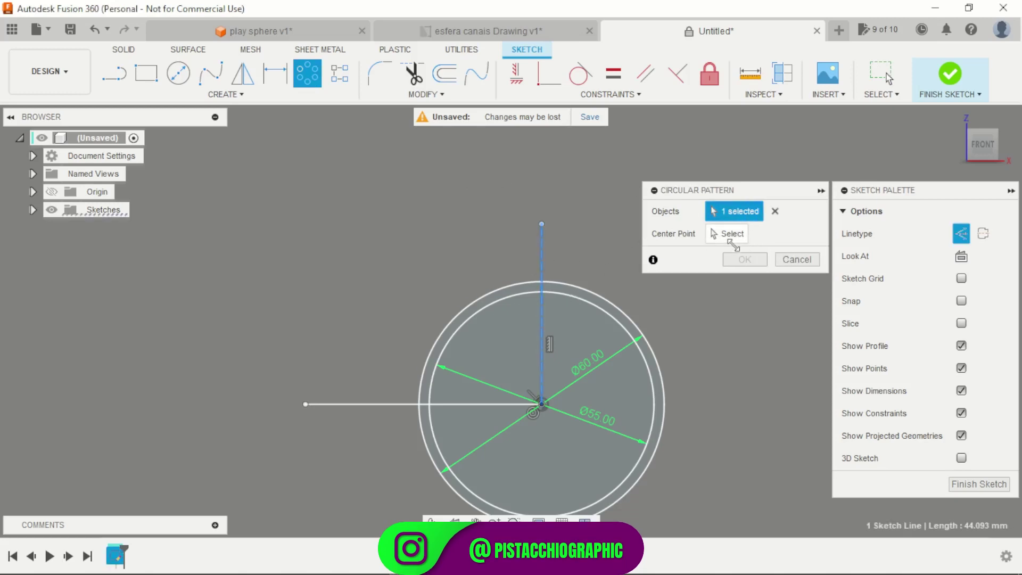
left_click(729, 234)
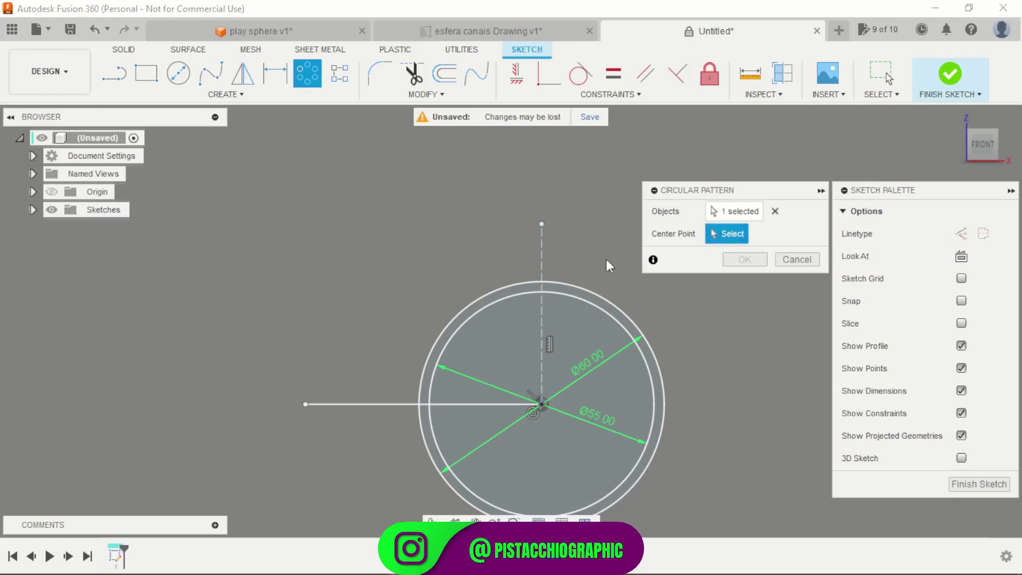
left_click(541, 404)
scroll(529, 380, "down", 2)
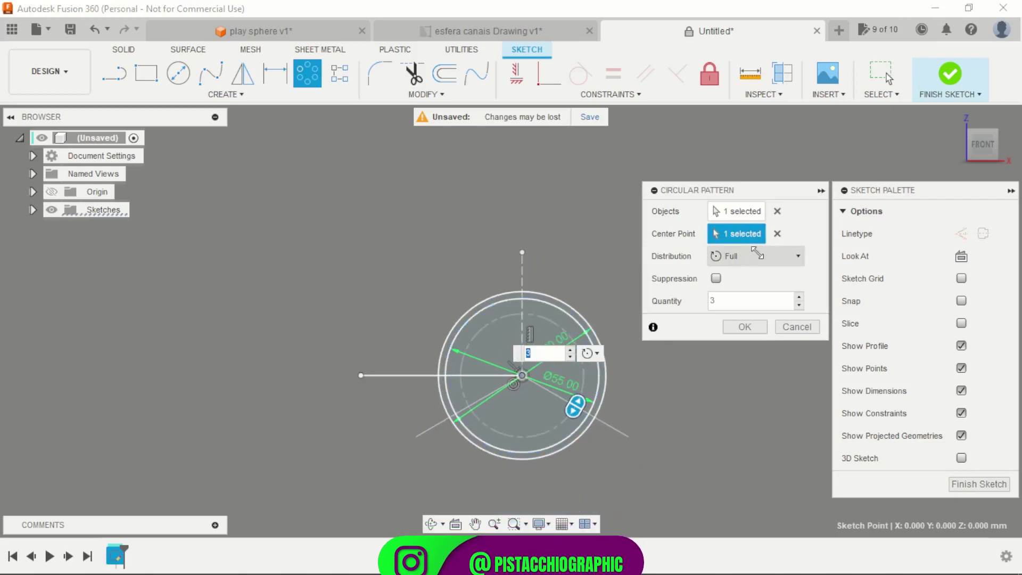
left_click(737, 256)
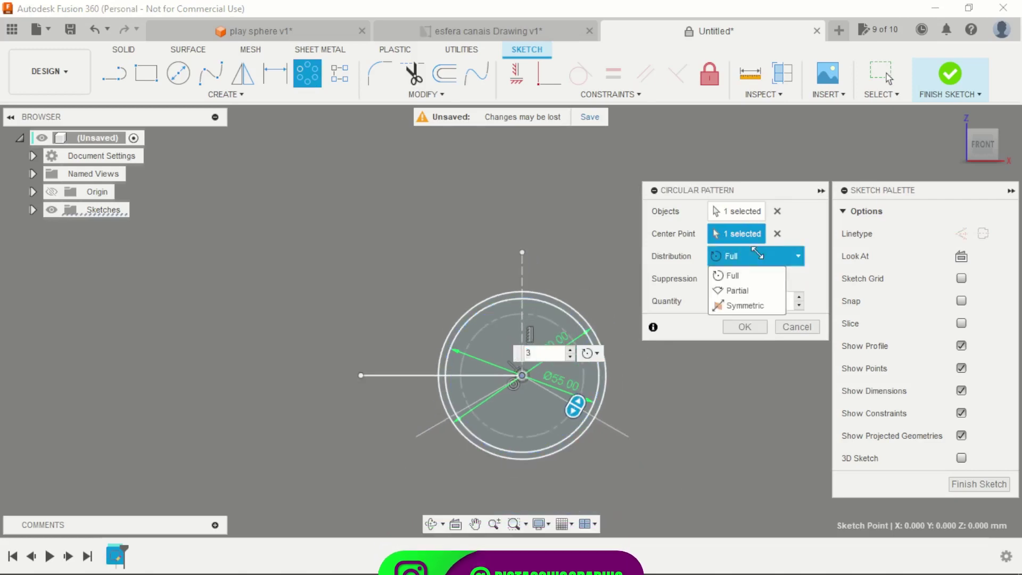
left_click(749, 290)
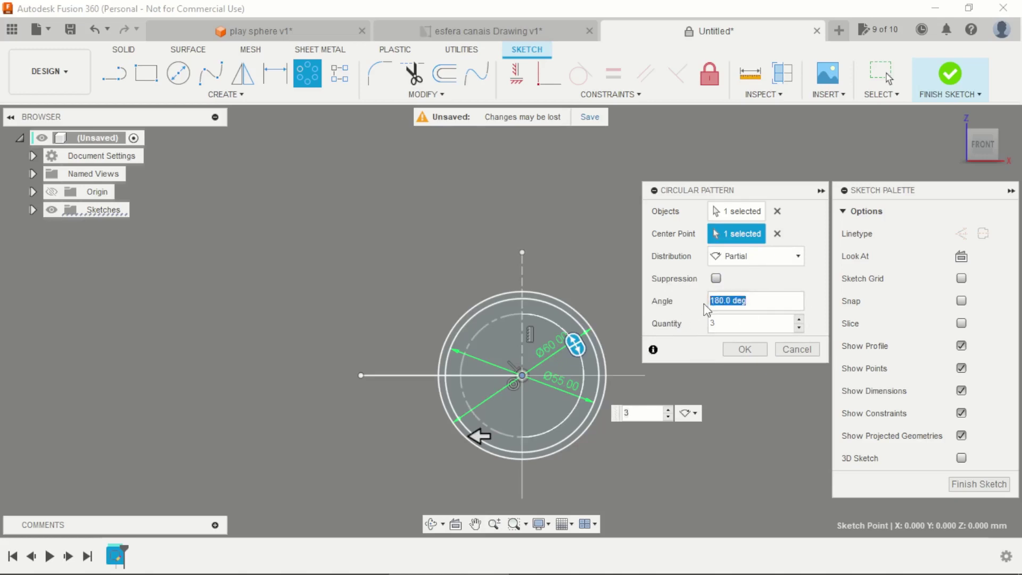
type("0")
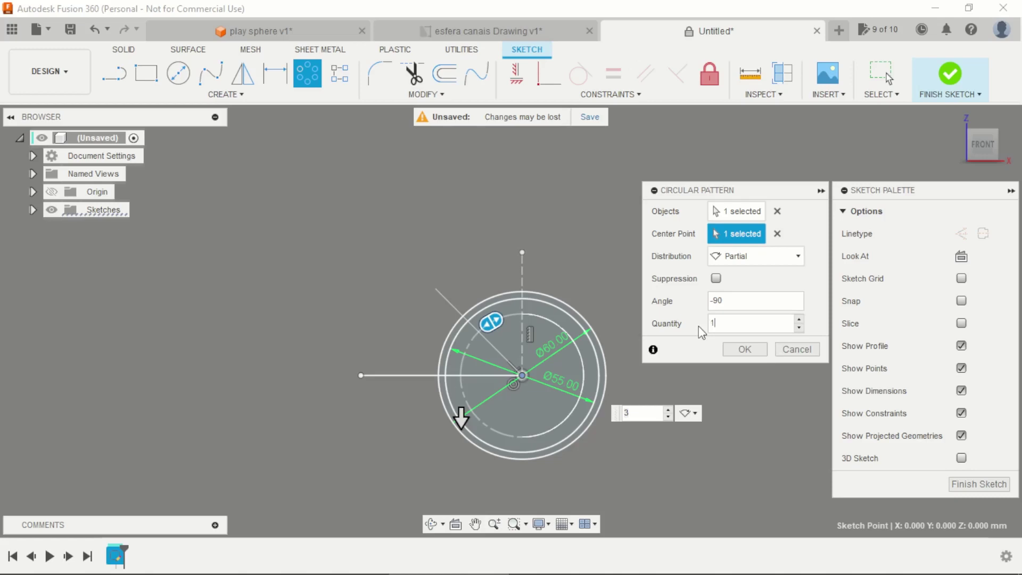
type("7")
key("Return")
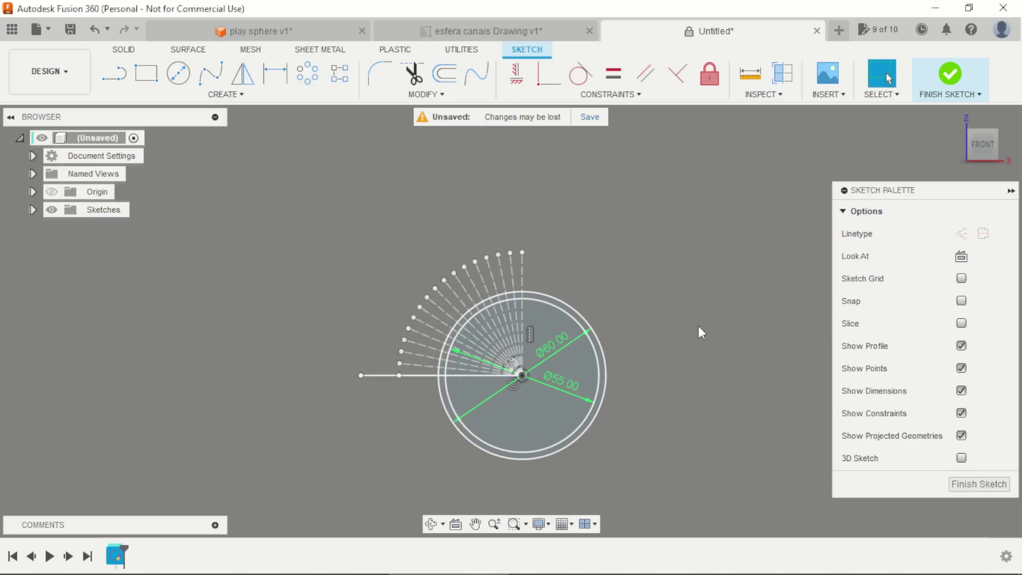
Switch the vertical centre line's linetype to construction.
scroll(480, 312, "up", 3)
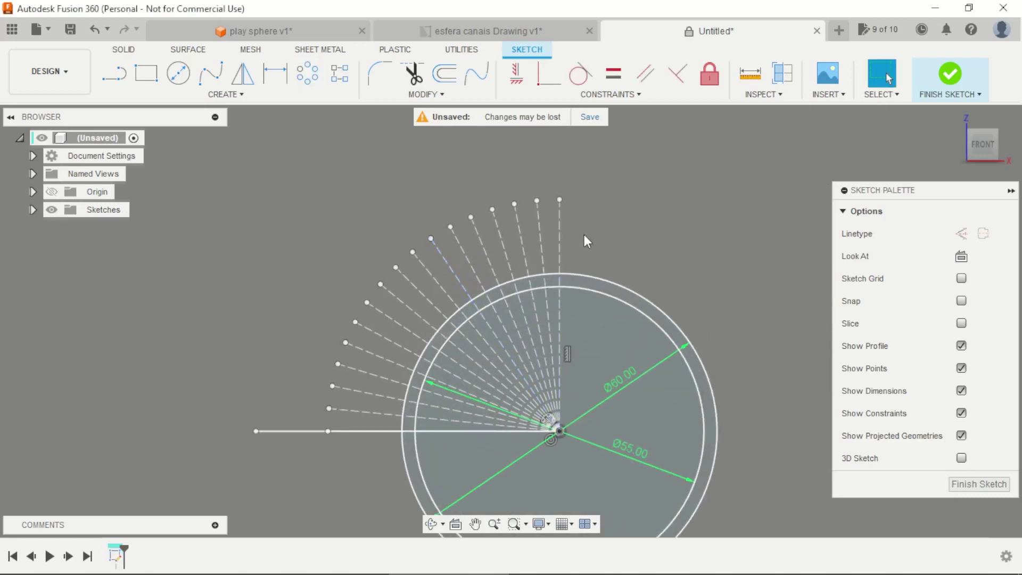
left_click(559, 230)
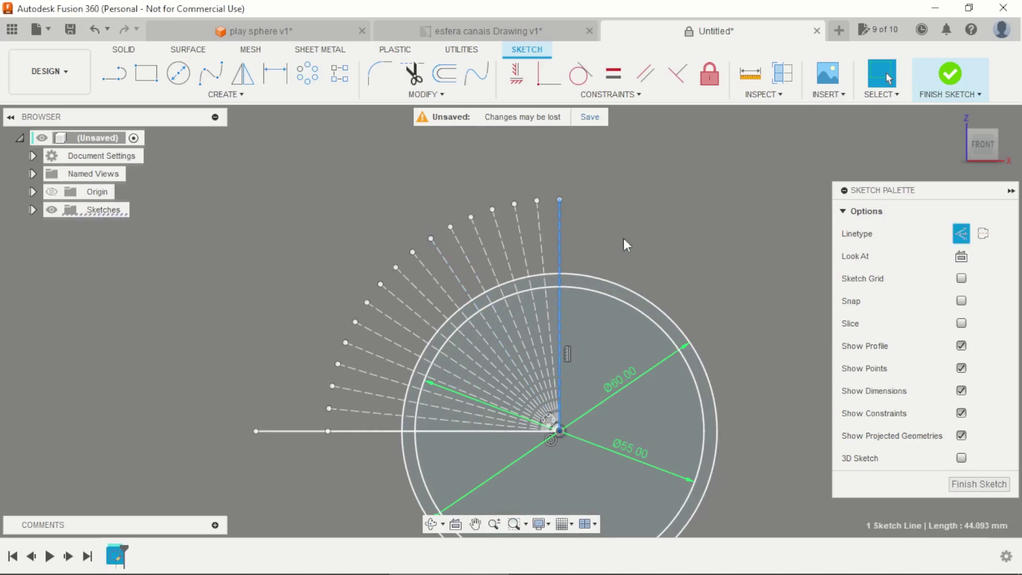
left_click(984, 234)
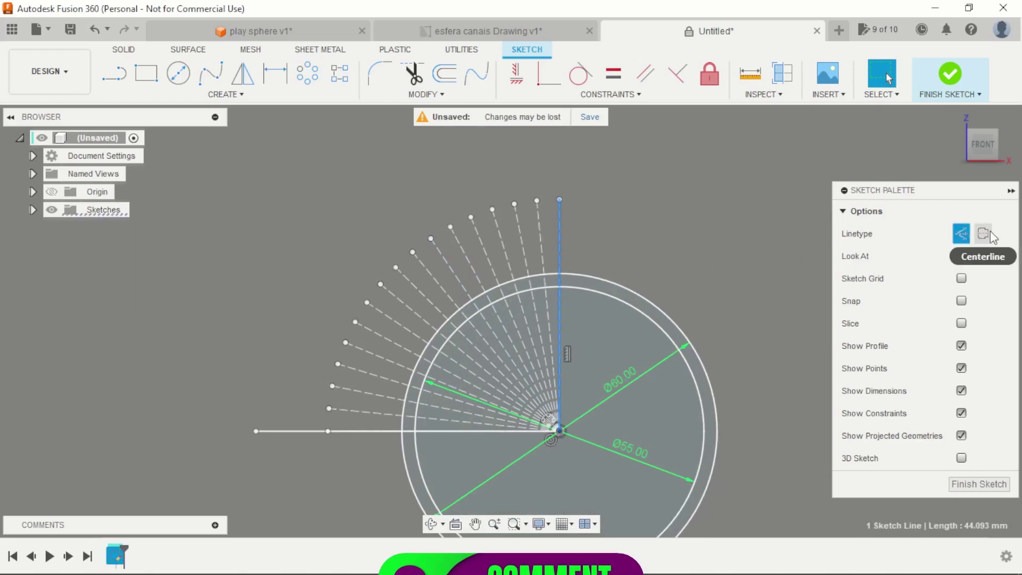
left_click(666, 201)
scroll(666, 201, "down", 3)
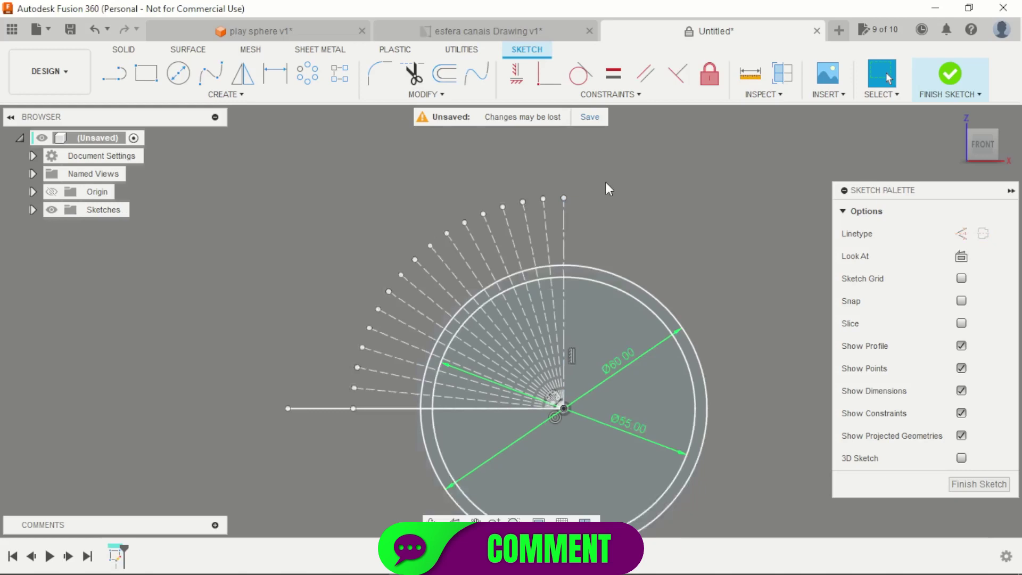
scroll(394, 367, "up", 1)
scroll(375, 390, "up", 1)
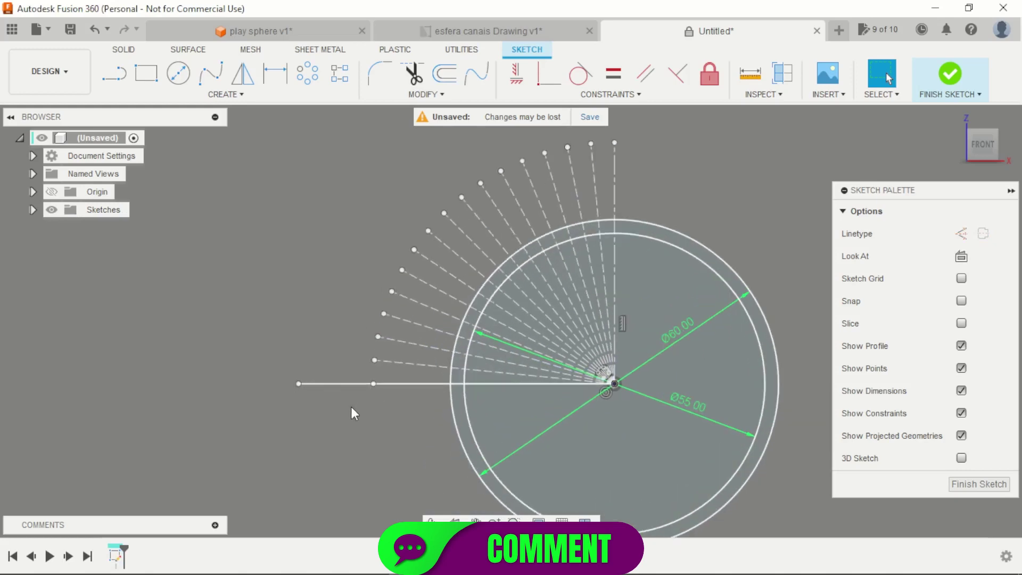
Delete the long horizontal line and make the dashed horizontal line a normal line.
left_click(319, 383)
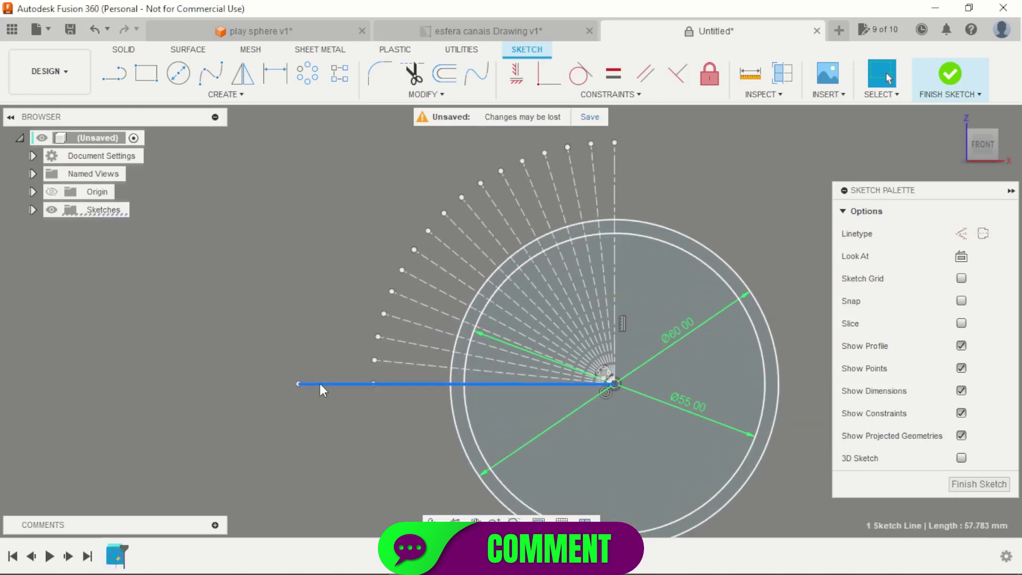
key("Delete")
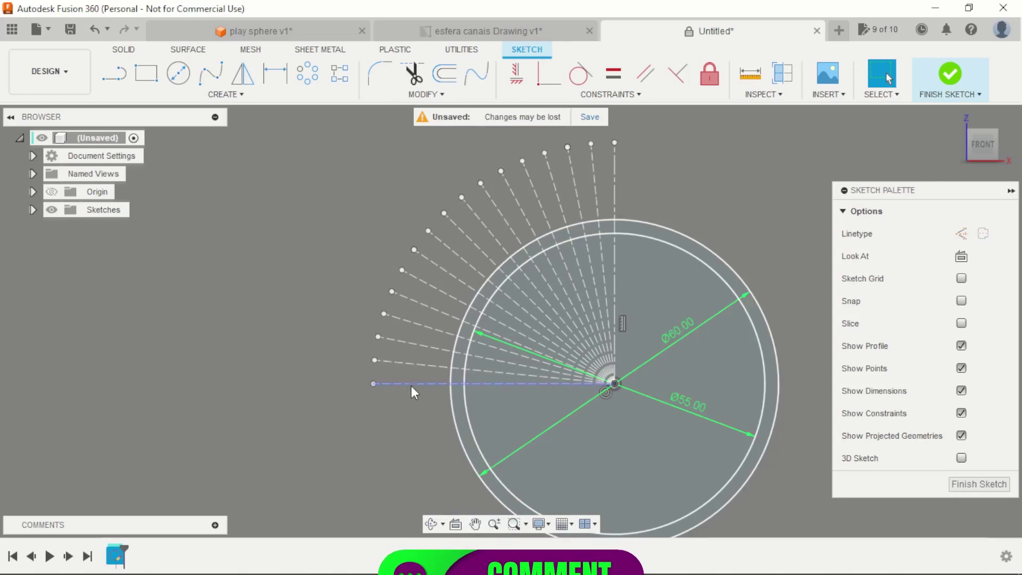
left_click(413, 384)
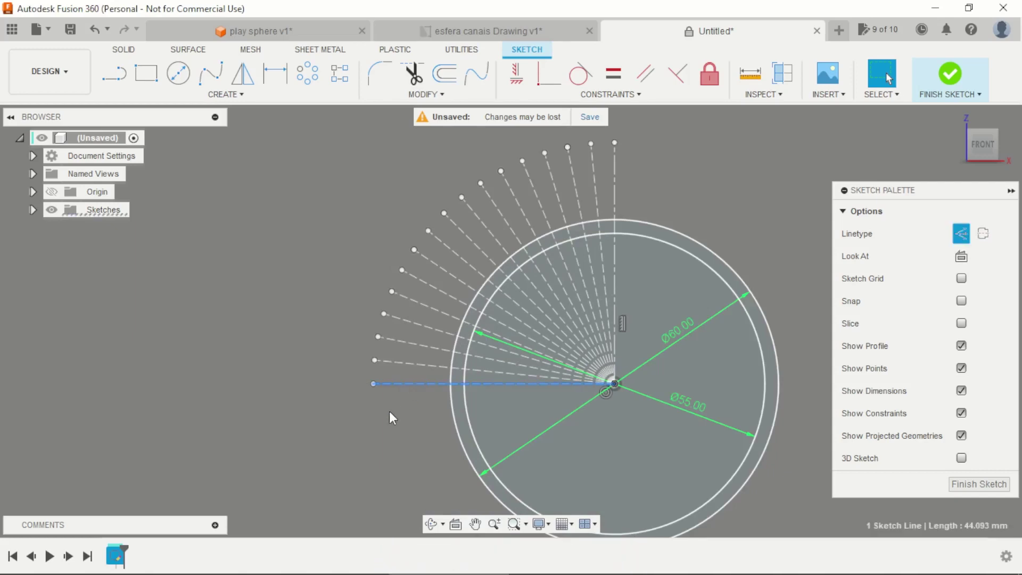
left_click(961, 233)
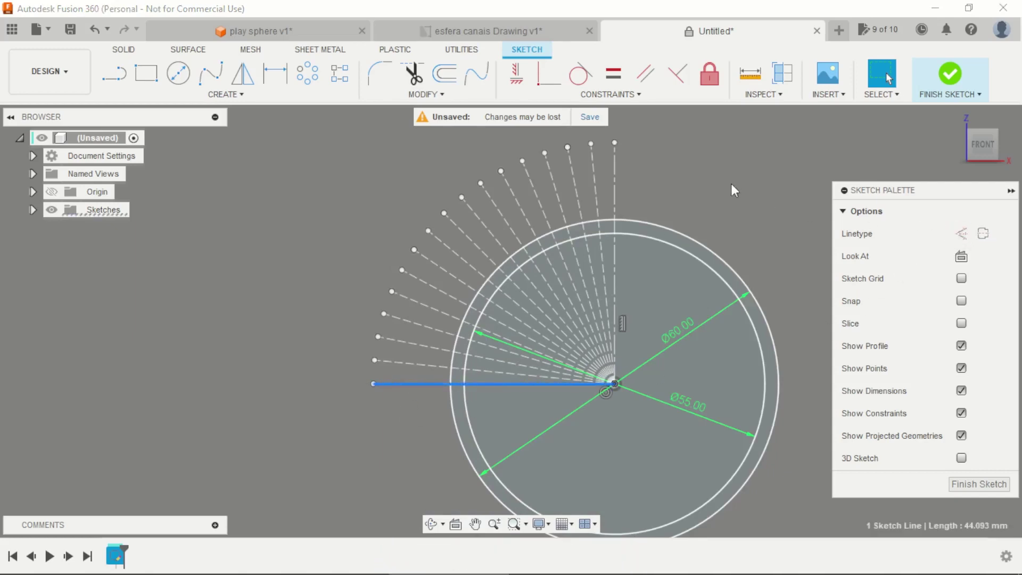
key("Escape")
scroll(419, 259, "down", 3)
scroll(459, 243, "up", 2)
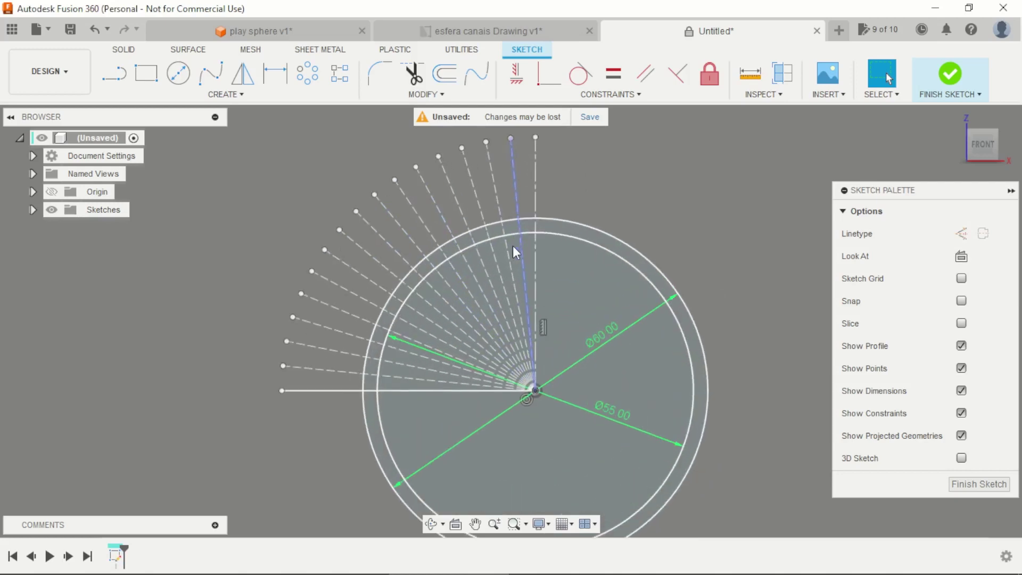
scroll(512, 245, "up", 2)
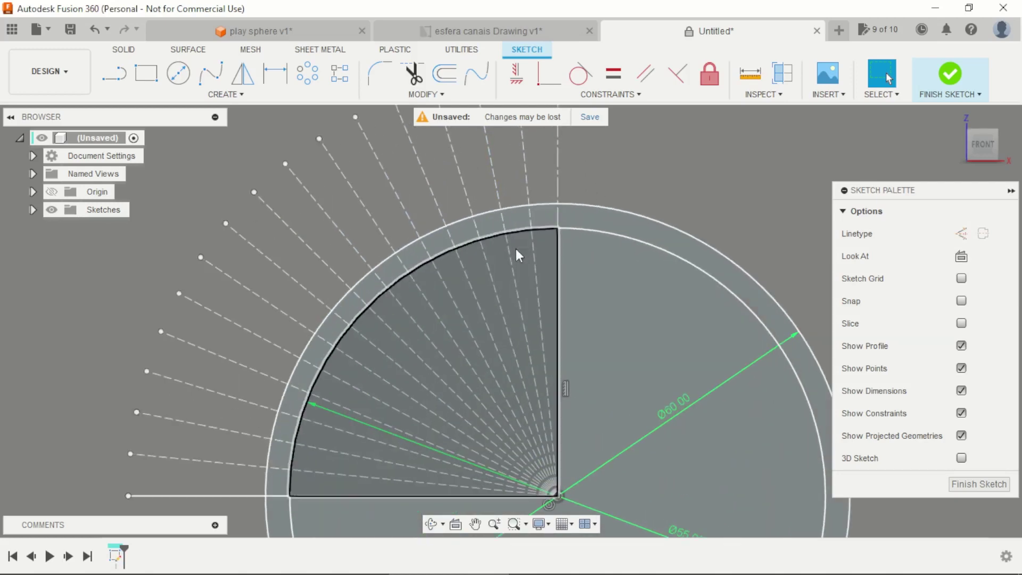
scroll(544, 253, "up", 3)
scroll(586, 197, "down", 2)
scroll(564, 209, "up", 1)
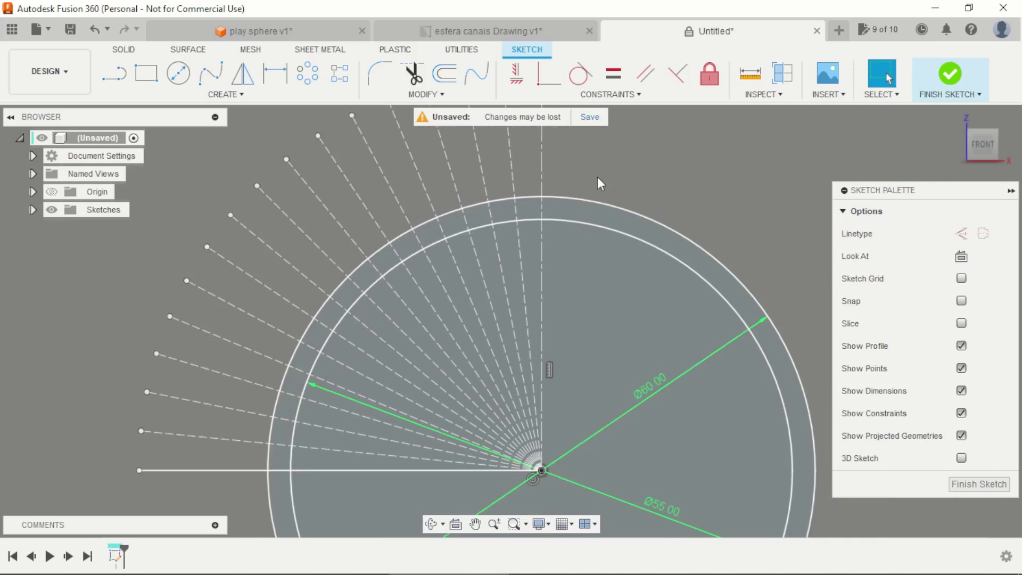
Draw the first two small circles centred on rays inside the ring.
key("c")
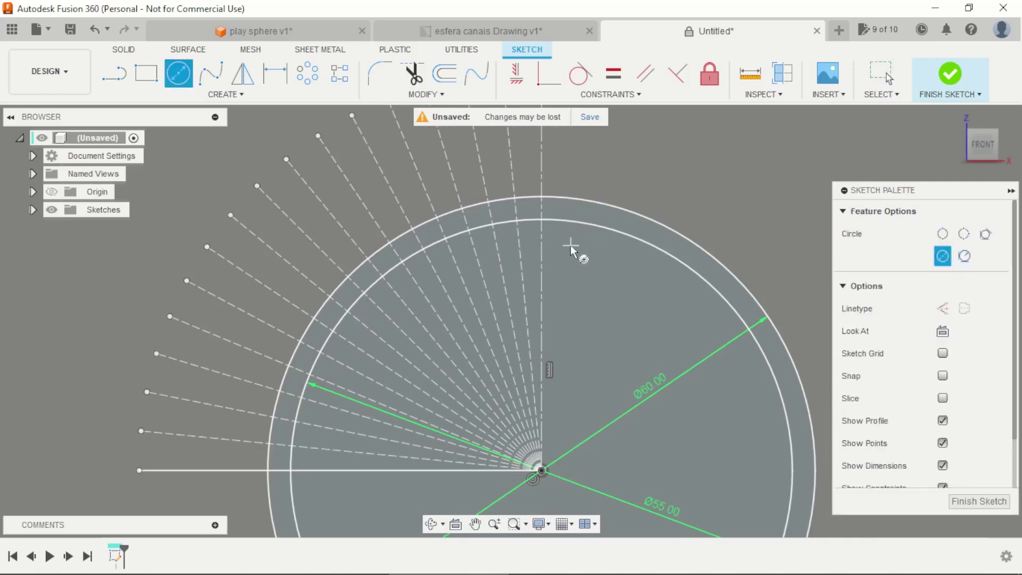
scroll(484, 229, "up", 1)
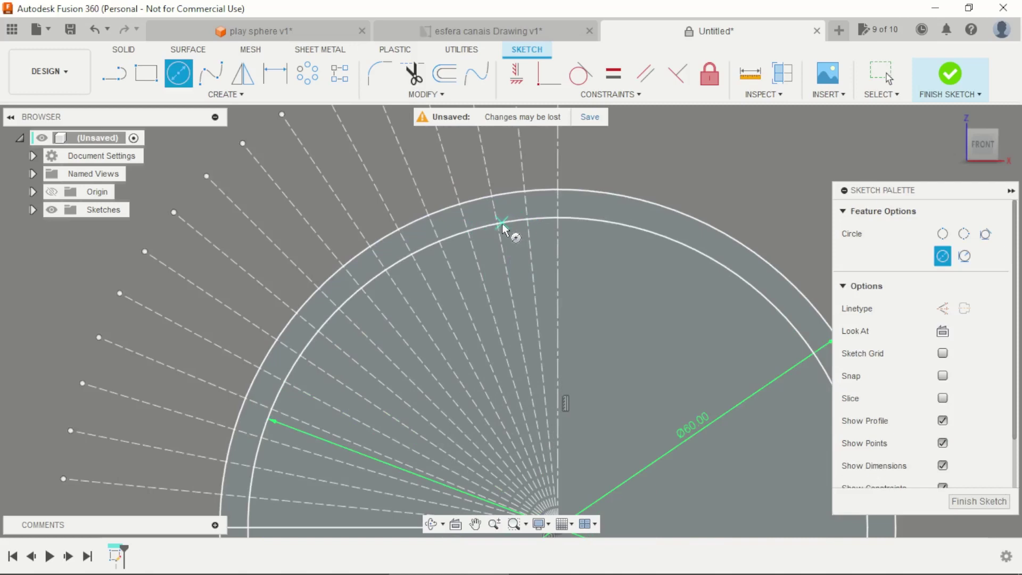
left_click(502, 261)
scroll(504, 261, "up", 2)
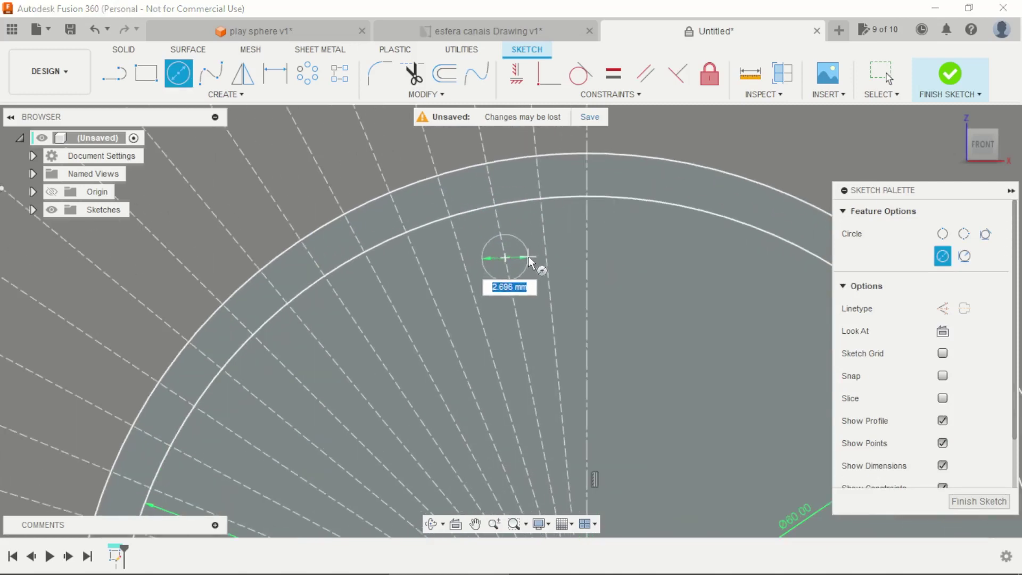
left_click(528, 258)
scroll(546, 290, "down", 2)
scroll(547, 289, "down", 1)
scroll(492, 284, "up", 2)
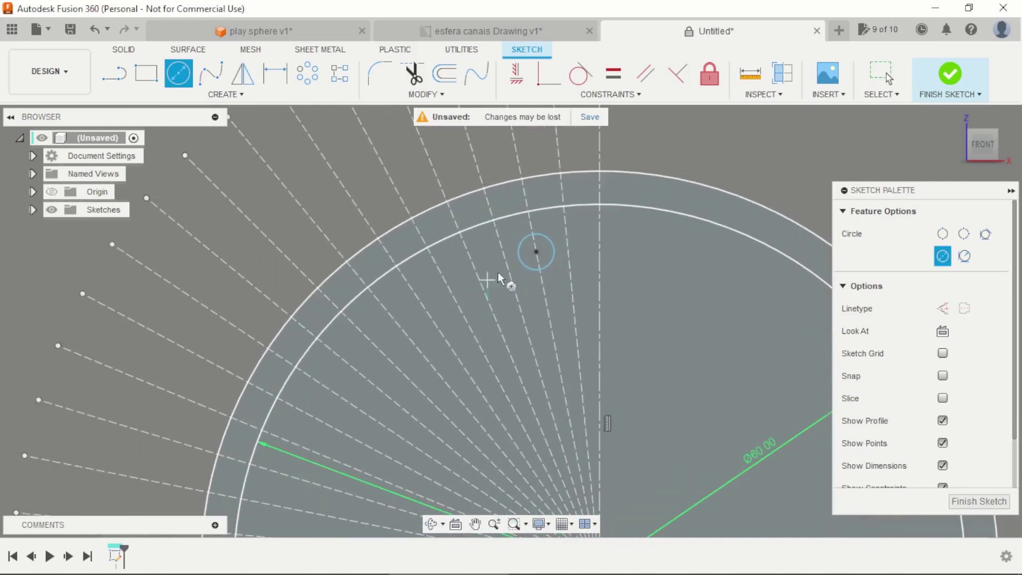
scroll(554, 204, "down", 1)
scroll(418, 282, "up", 1)
scroll(426, 277, "up", 1)
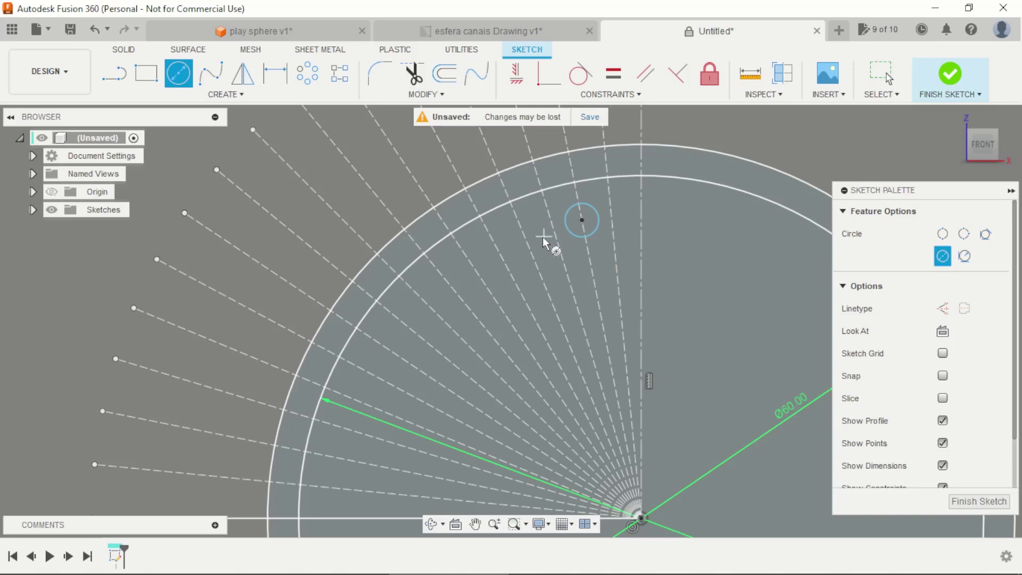
left_click(479, 277)
left_click(498, 287)
scroll(495, 287, "down", 2)
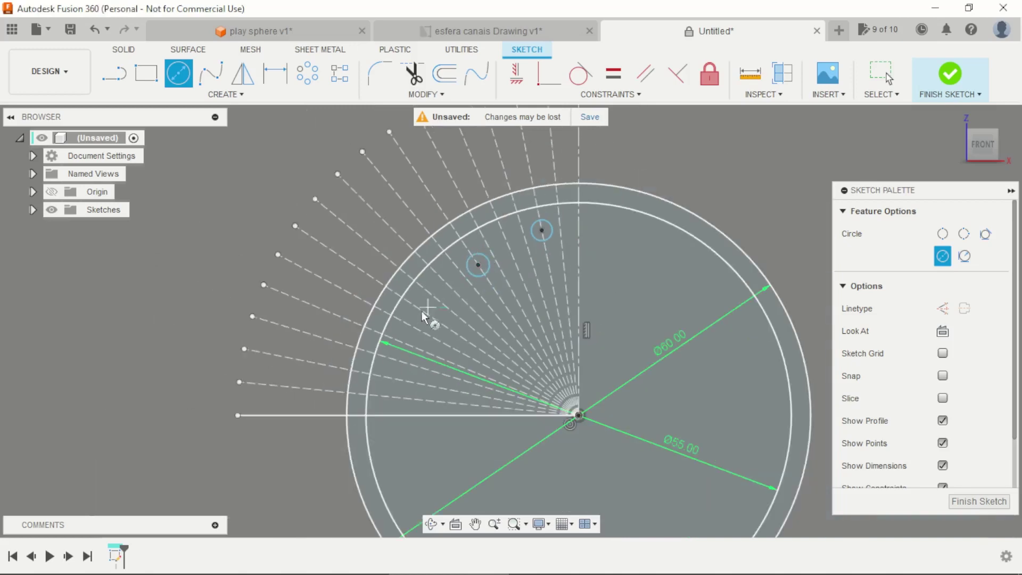
scroll(424, 317, "up", 2)
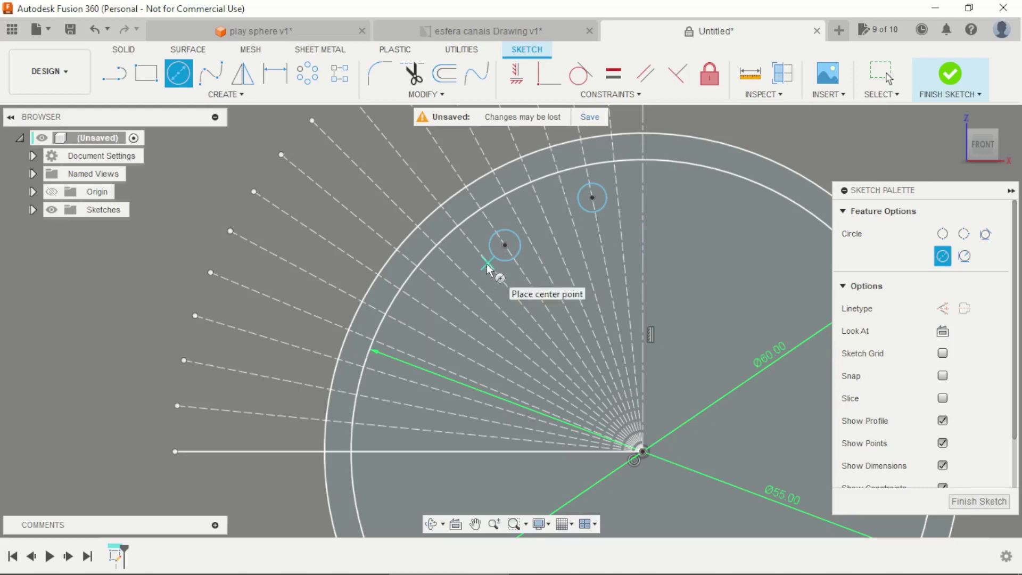
Draw the third and fourth small circles on rays nearer the left side of the ring.
left_click(437, 315)
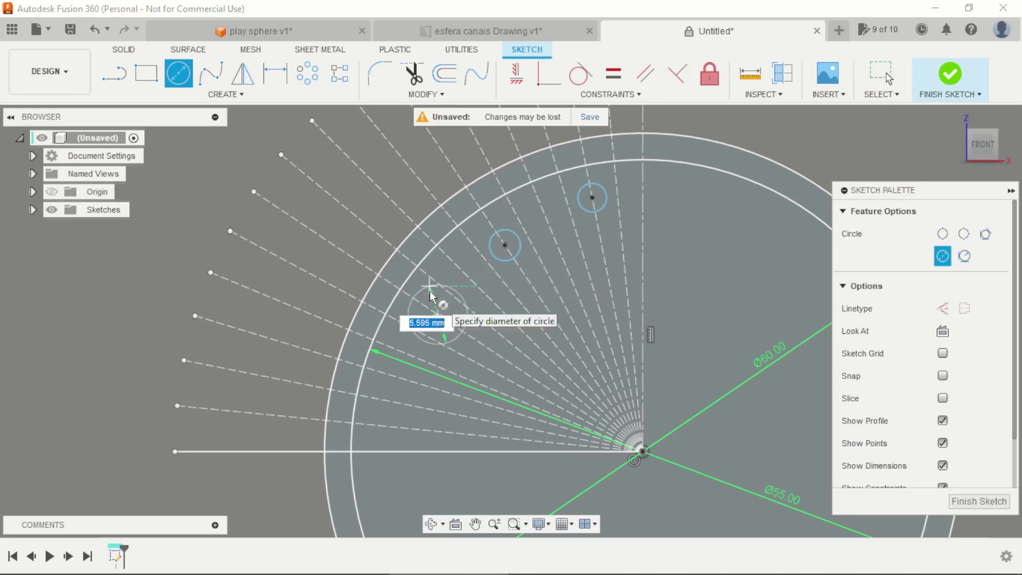
left_click(430, 295)
scroll(426, 314, "down", 2)
scroll(418, 339, "up", 2)
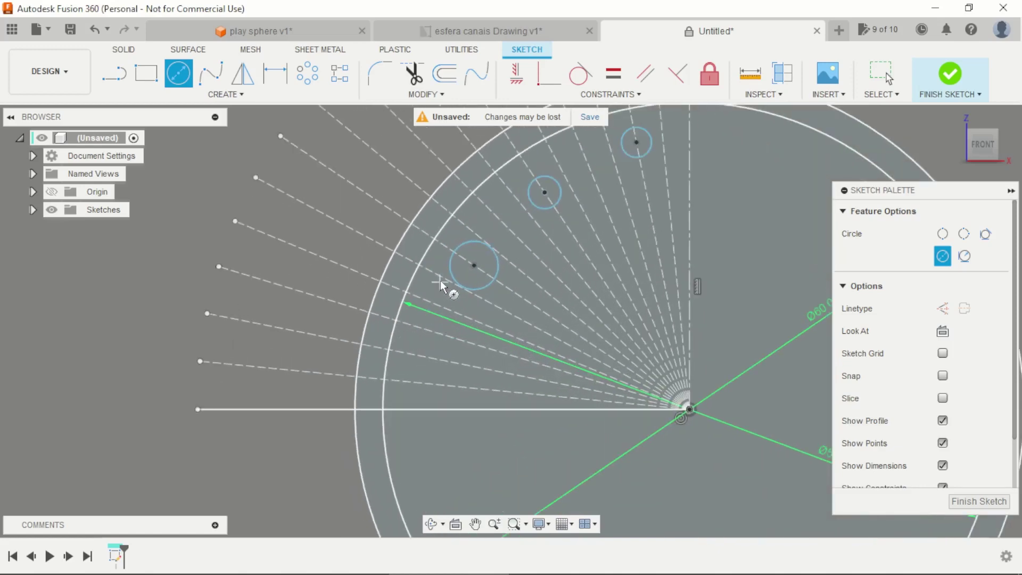
left_click(420, 356)
scroll(419, 357, "up", 2)
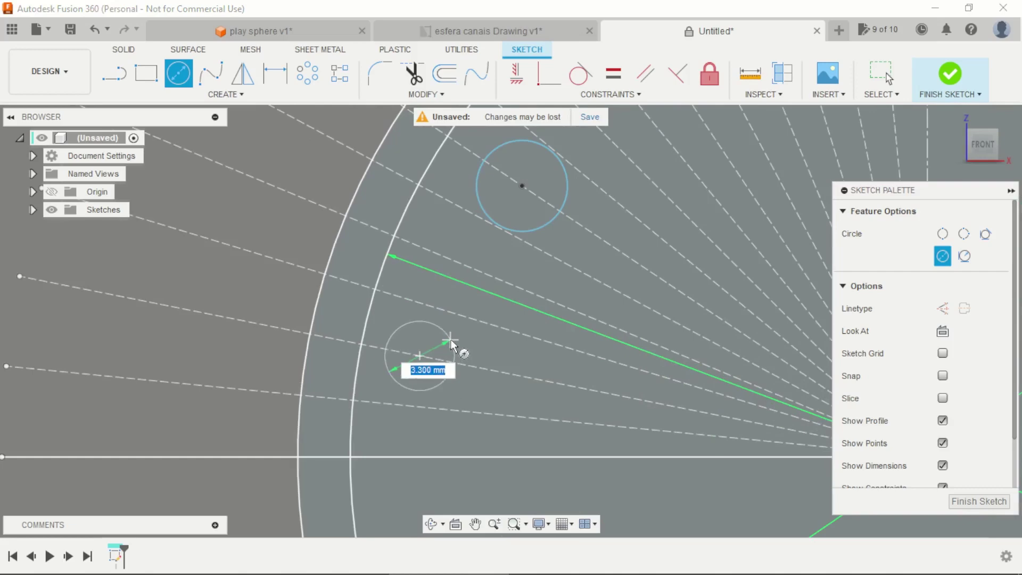
key("Return")
scroll(418, 357, "down", 2)
scroll(548, 290, "down", 2)
scroll(486, 338, "down", 2)
scroll(520, 269, "up", 3)
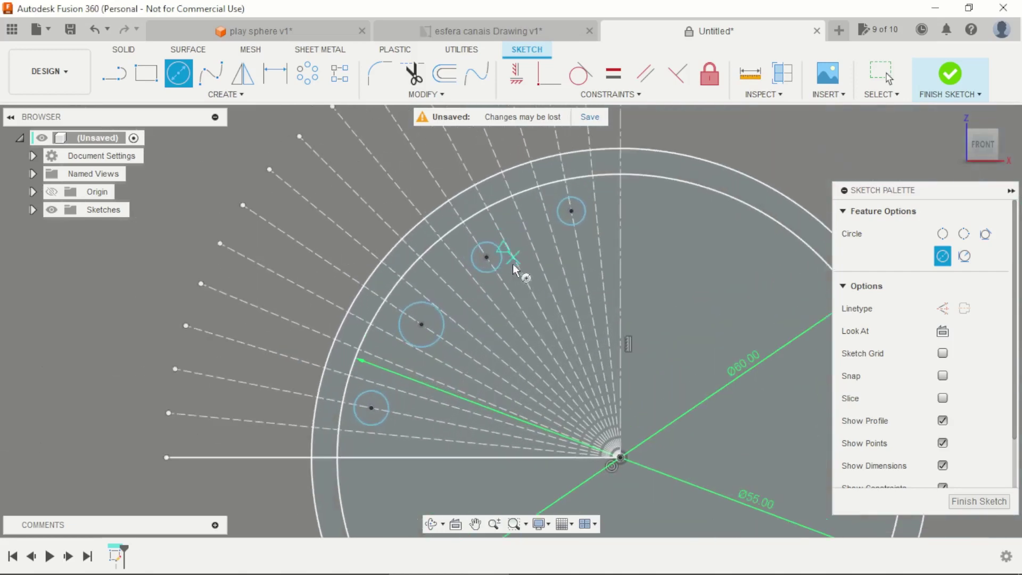
key("Escape")
key("Escape")
Constrain all four small circles to be equal in size.
left_click(583, 220)
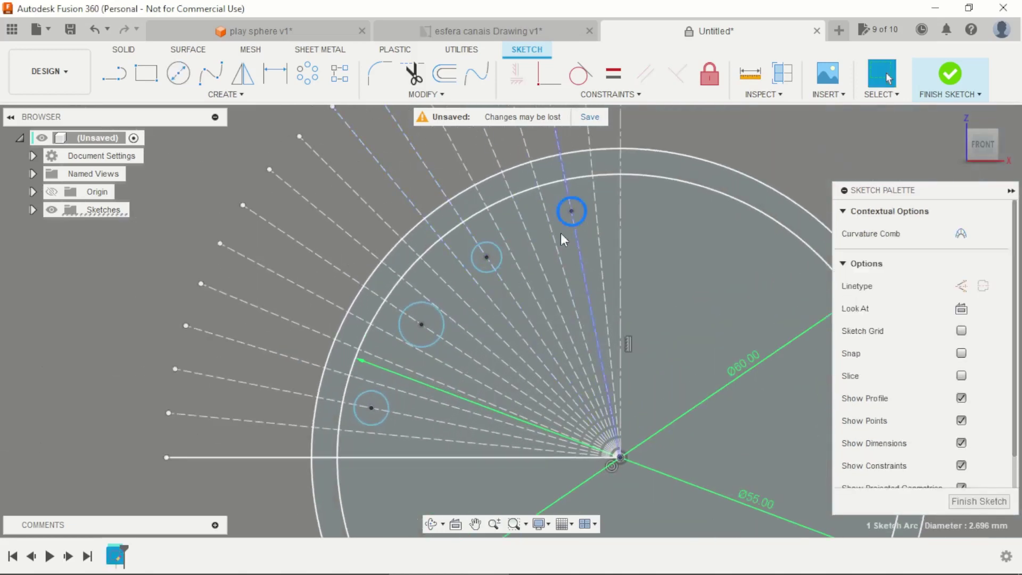
left_click(498, 264, "shift")
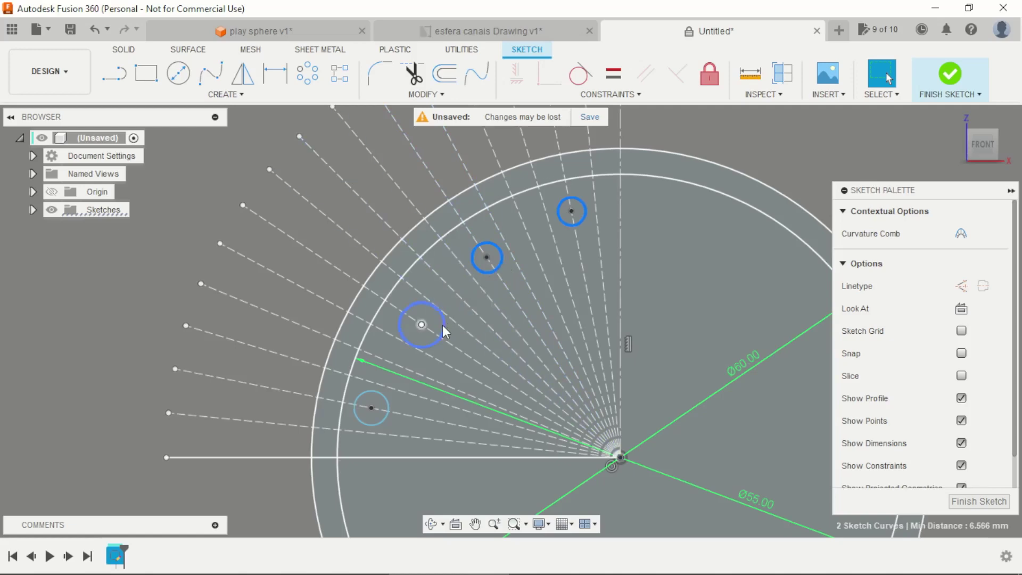
left_click(442, 325, "shift")
left_click(389, 405, "shift")
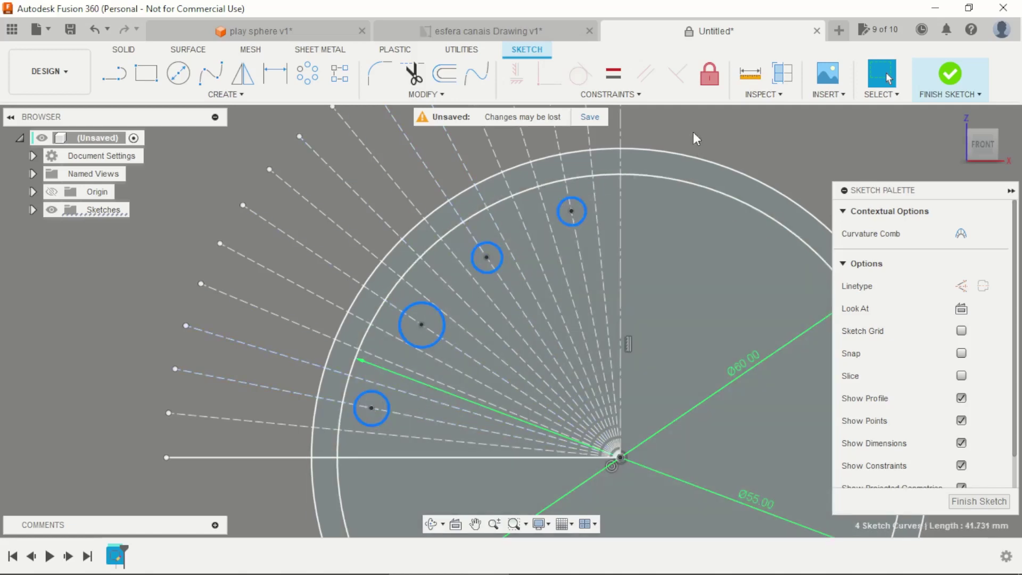
scroll(612, 231, "down", 1)
scroll(614, 235, "down", 1)
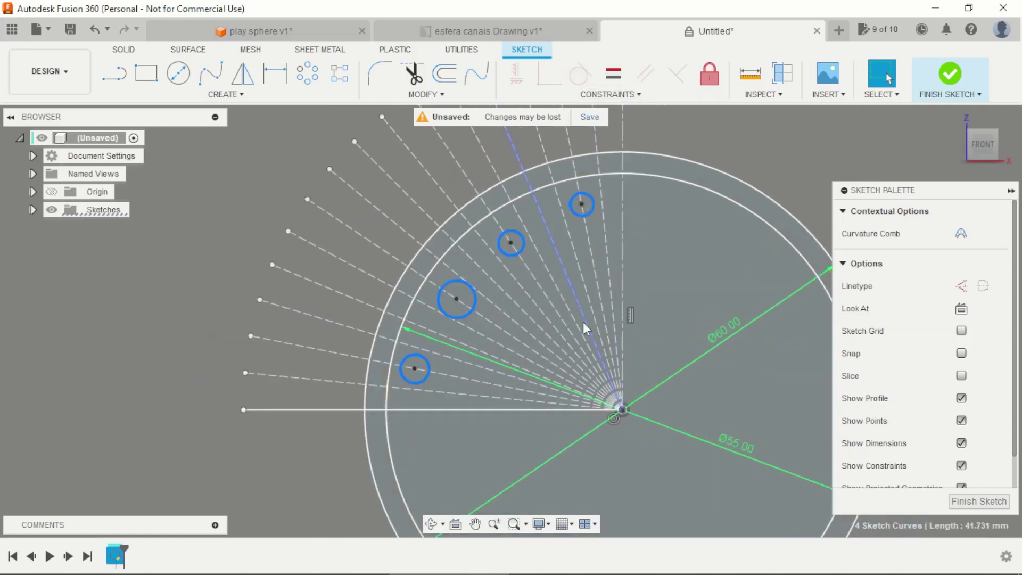
left_click(617, 76)
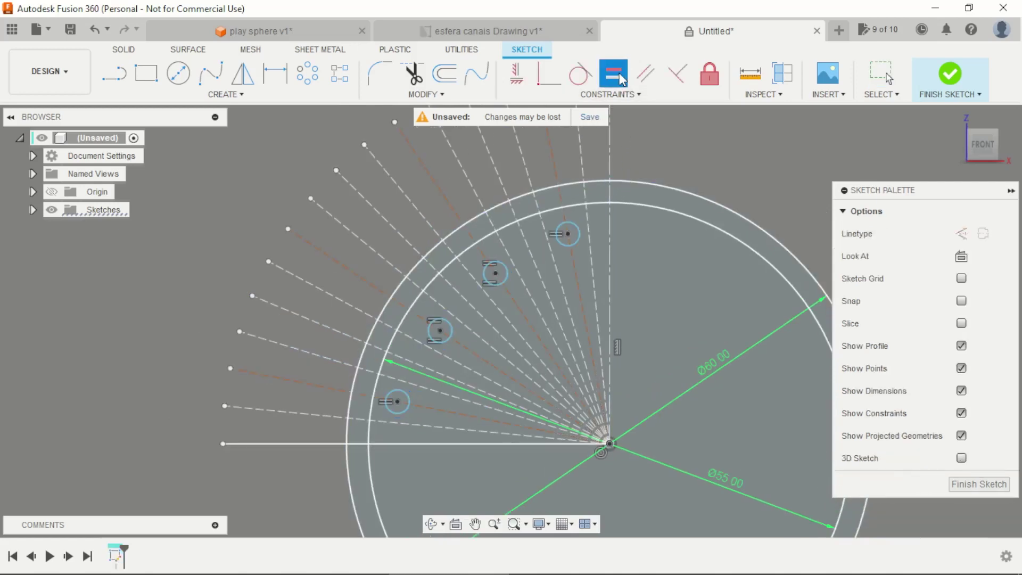
scroll(492, 249, "down", 2)
scroll(543, 218, "up", 2)
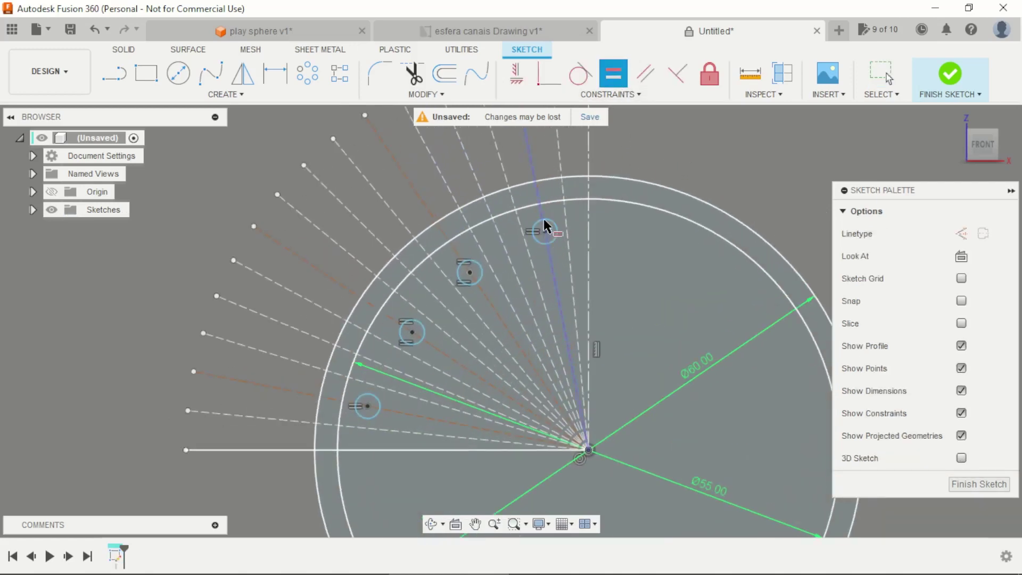
key("Escape")
Dimension the top small circle to a 6 mm diameter.
key("d")
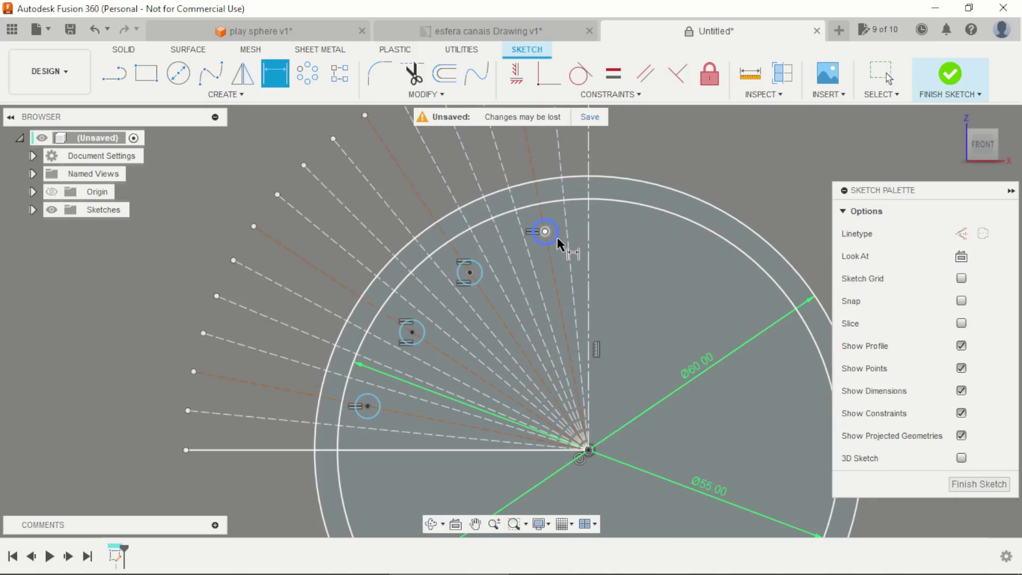
left_click(557, 237)
left_click(640, 273)
type("6")
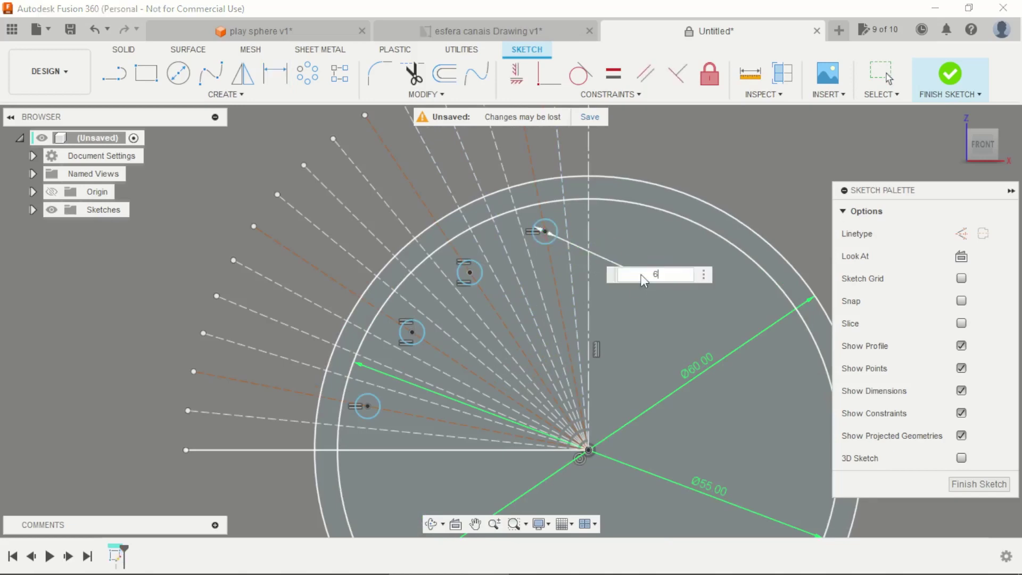
key("Return")
scroll(525, 205, "down", 2)
scroll(611, 161, "up", 3)
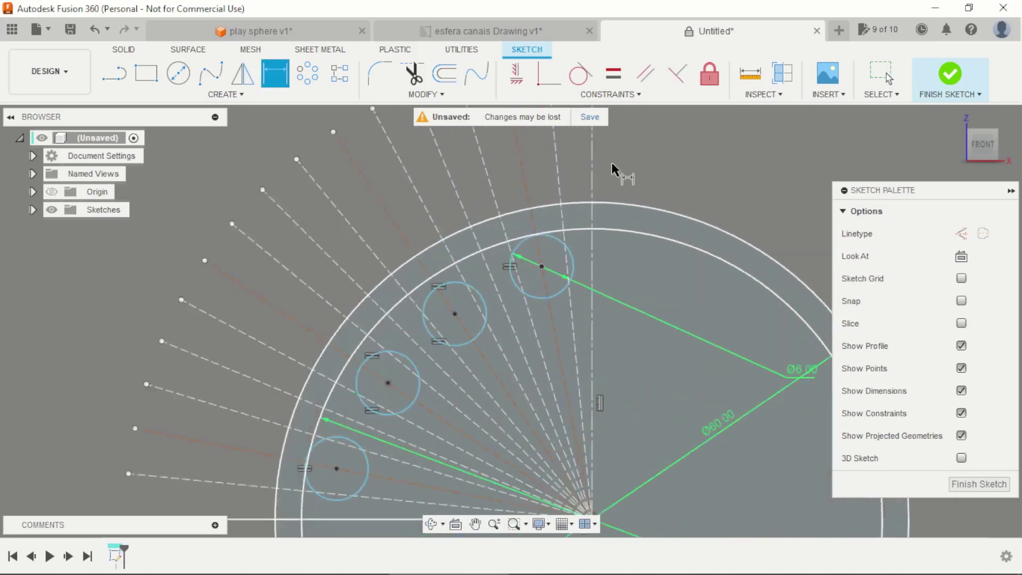
scroll(525, 203, "up", 2)
scroll(516, 236, "up", 1)
scroll(529, 237, "up", 1)
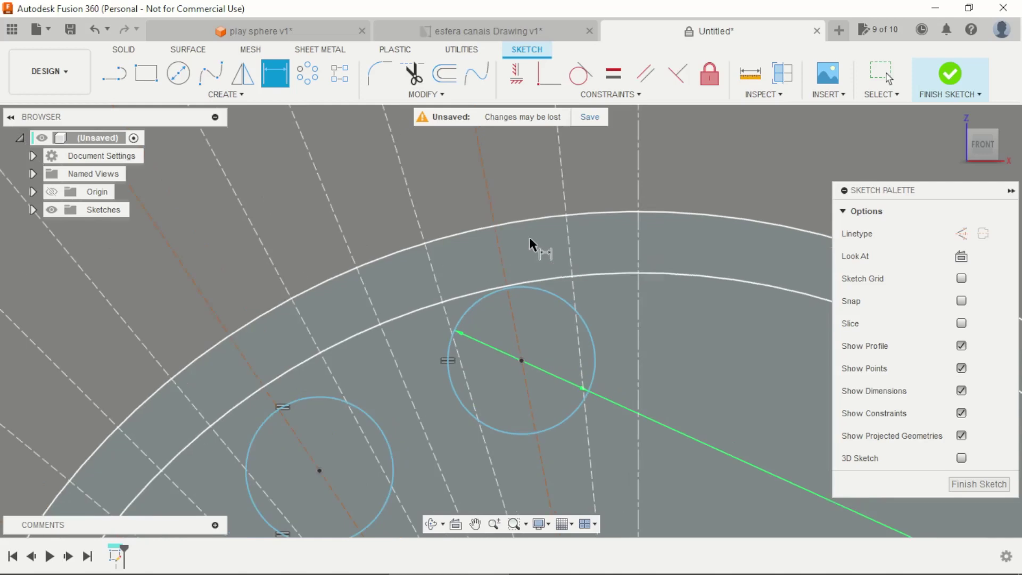
key("Escape")
scroll(529, 239, "up", 1)
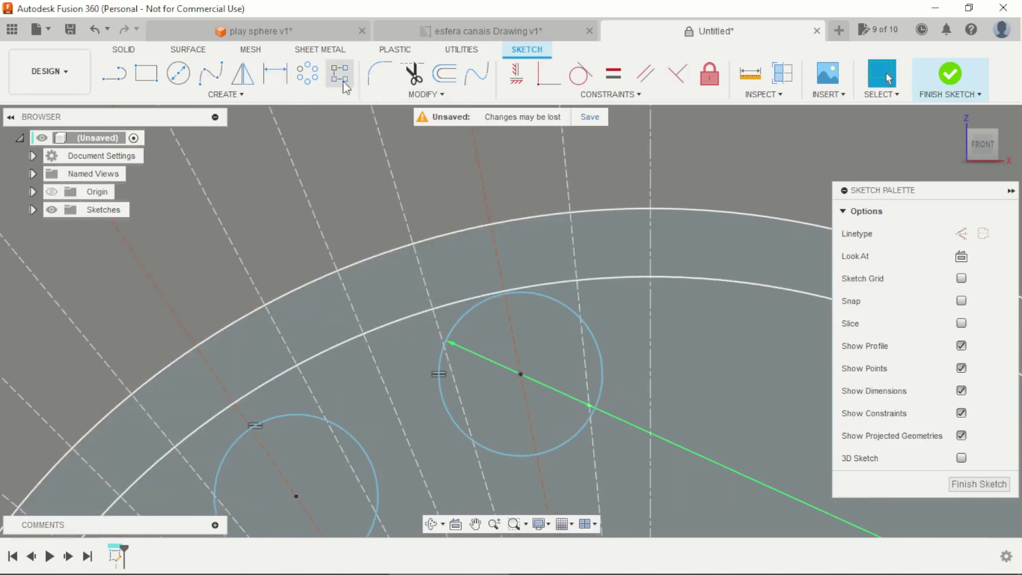
Place a sketch point where a radial line meets the inner arc.
left_click(250, 94)
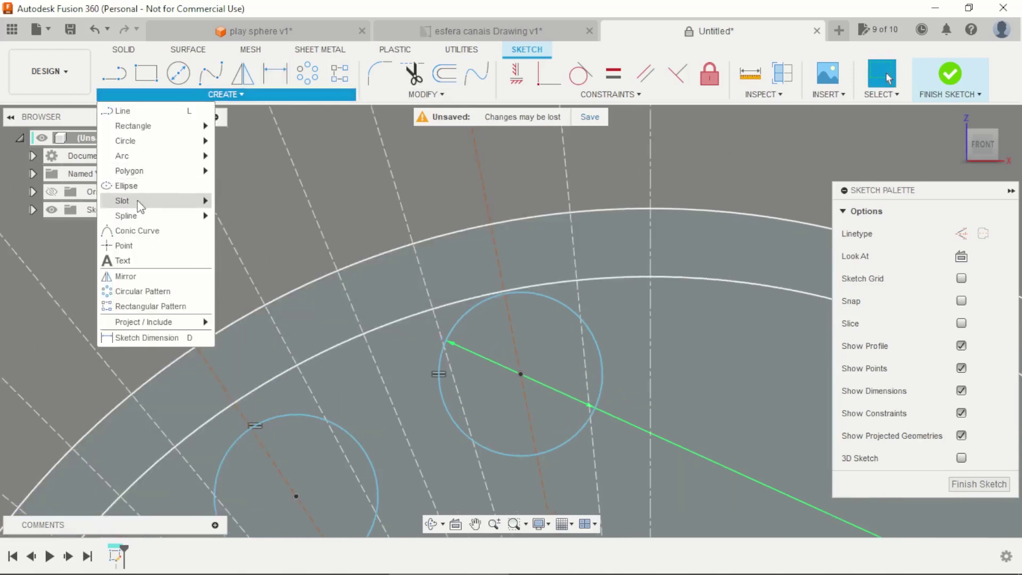
left_click(139, 248)
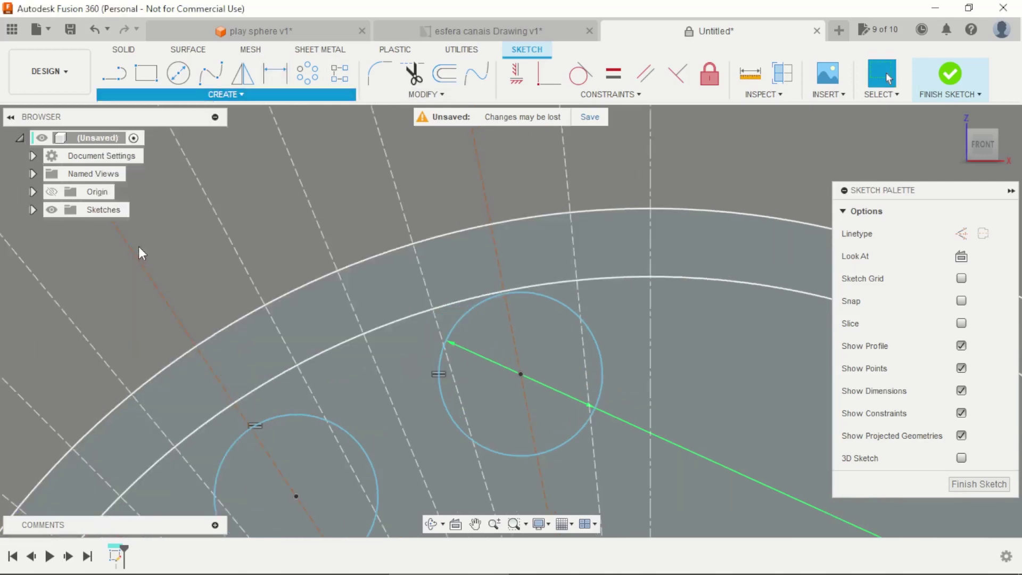
left_click(577, 283)
scroll(591, 293, "down", 2)
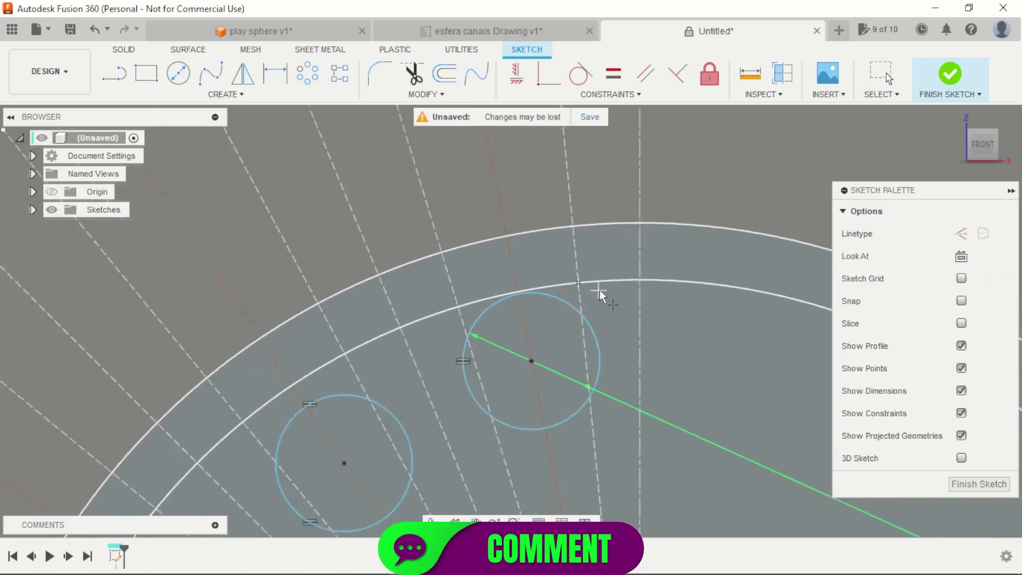
scroll(599, 293, "up", 1)
key("Escape")
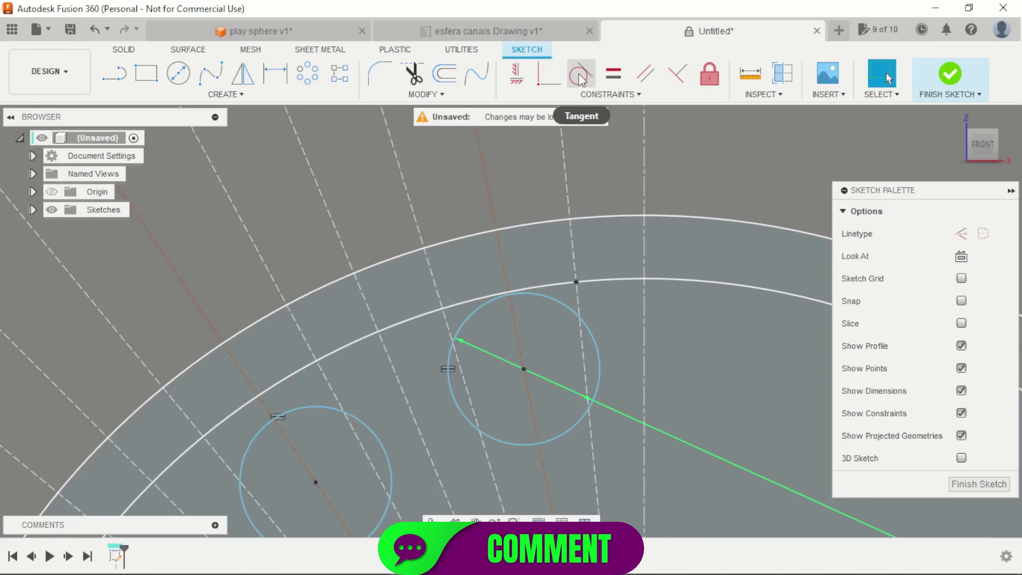
Make the top small circle coincident with the new intersection point.
left_click(549, 75)
left_click(552, 305)
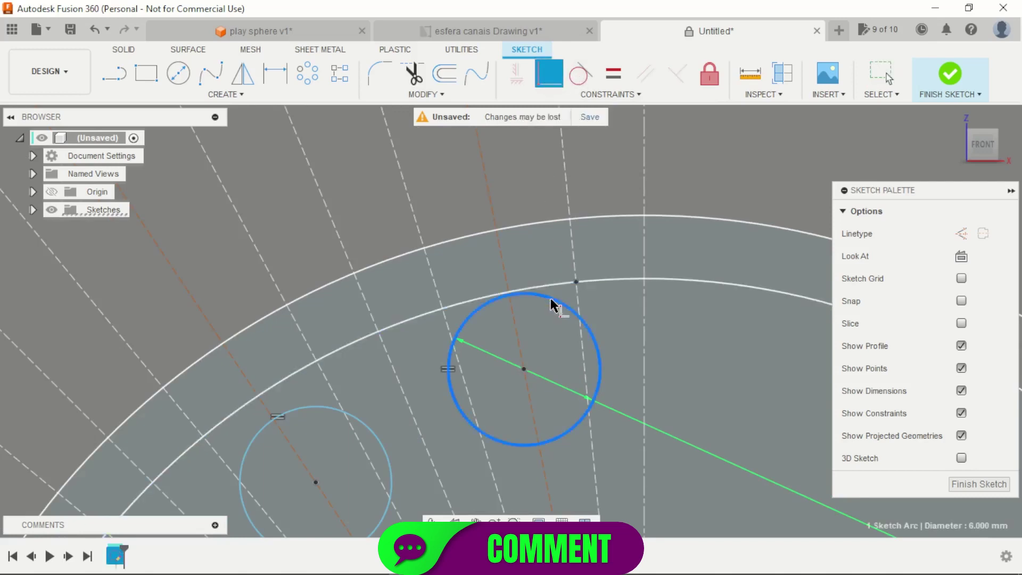
left_click(577, 283)
scroll(580, 292, "down", 2)
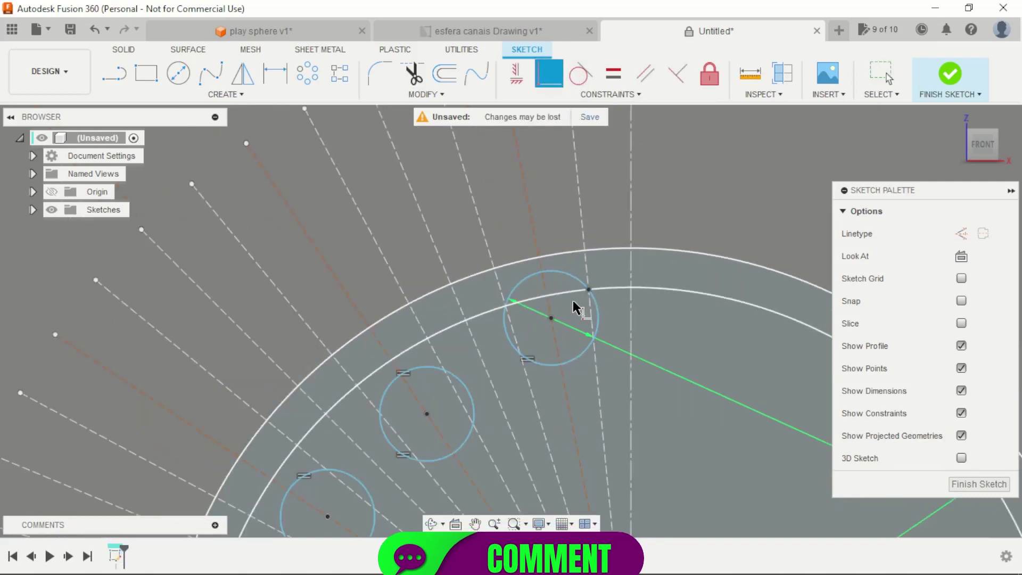
scroll(585, 309, "up", 1)
scroll(575, 322, "up", 1)
scroll(554, 320, "down", 1)
scroll(543, 317, "down", 1)
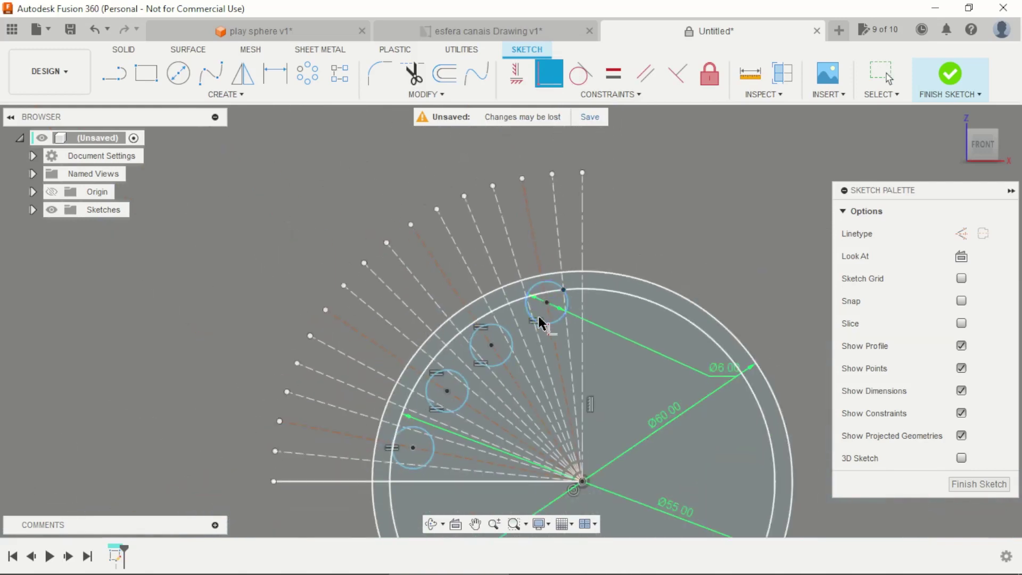
scroll(532, 330, "up", 1)
scroll(463, 365, "up", 1)
left_click(454, 310)
Add a sketch point where a radial line meets the inner arc.
key("Escape")
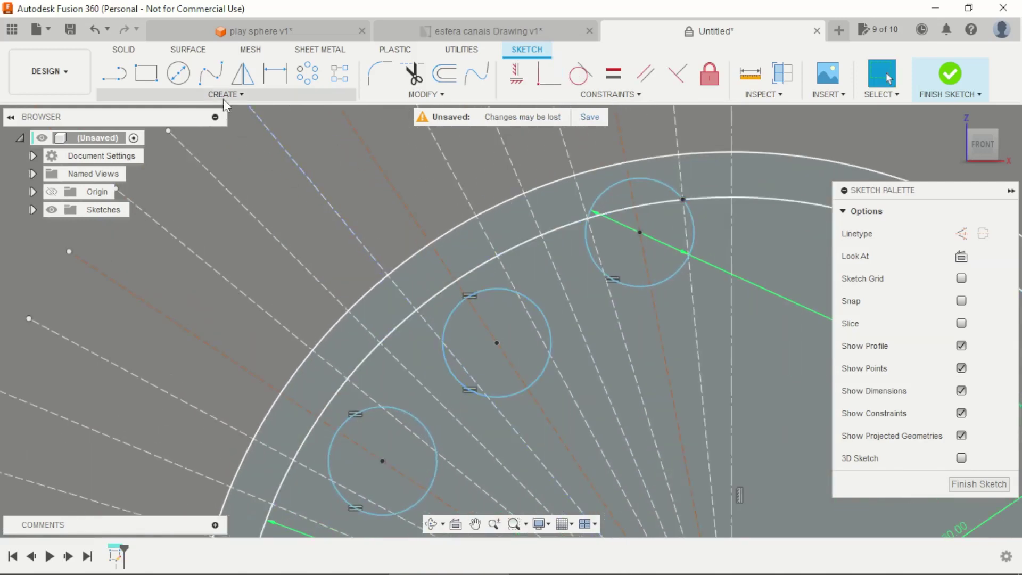
left_click(224, 95)
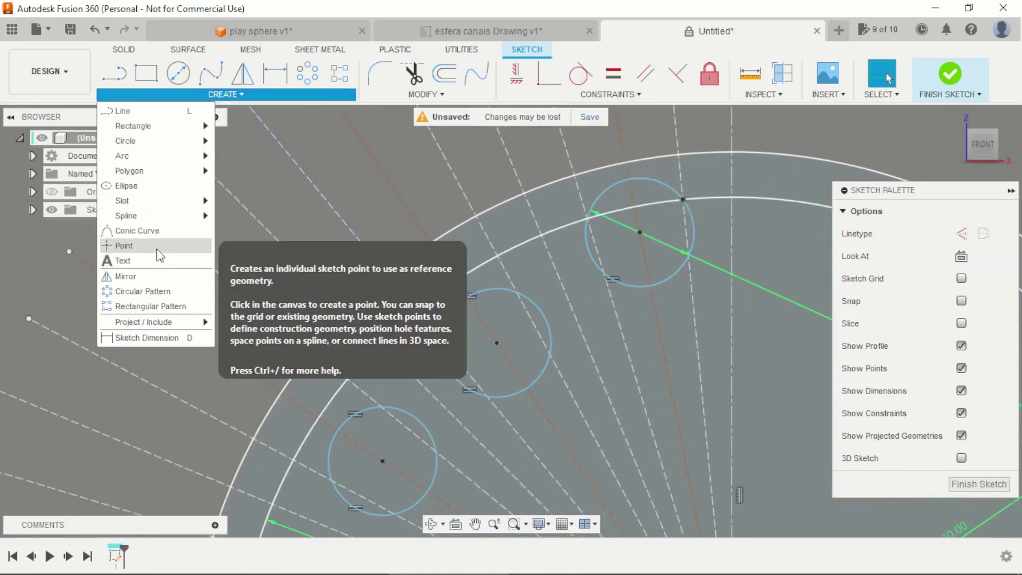
left_click(157, 246)
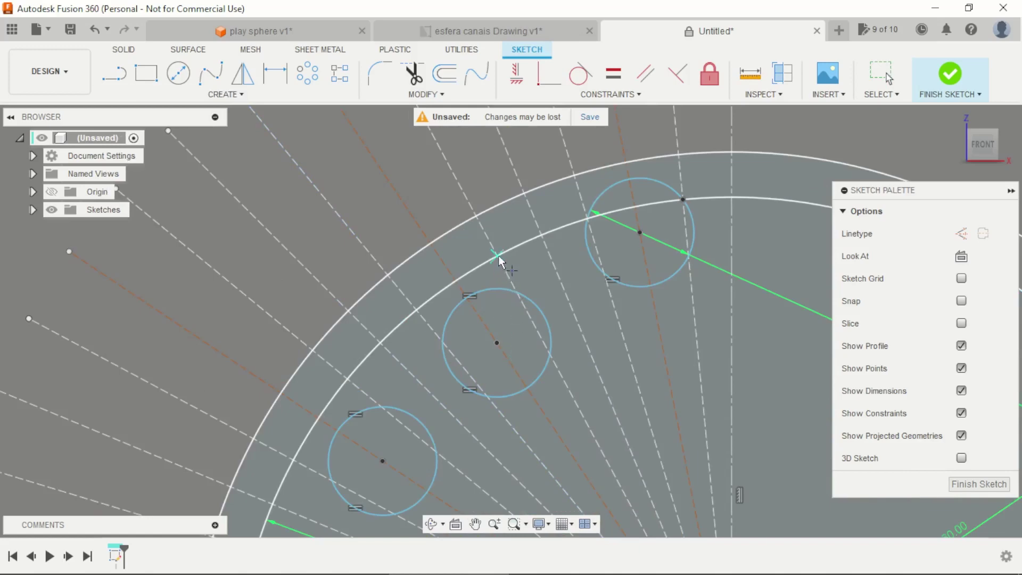
scroll(498, 260, "down", 2)
scroll(375, 379, "up", 1)
scroll(439, 294, "up", 1)
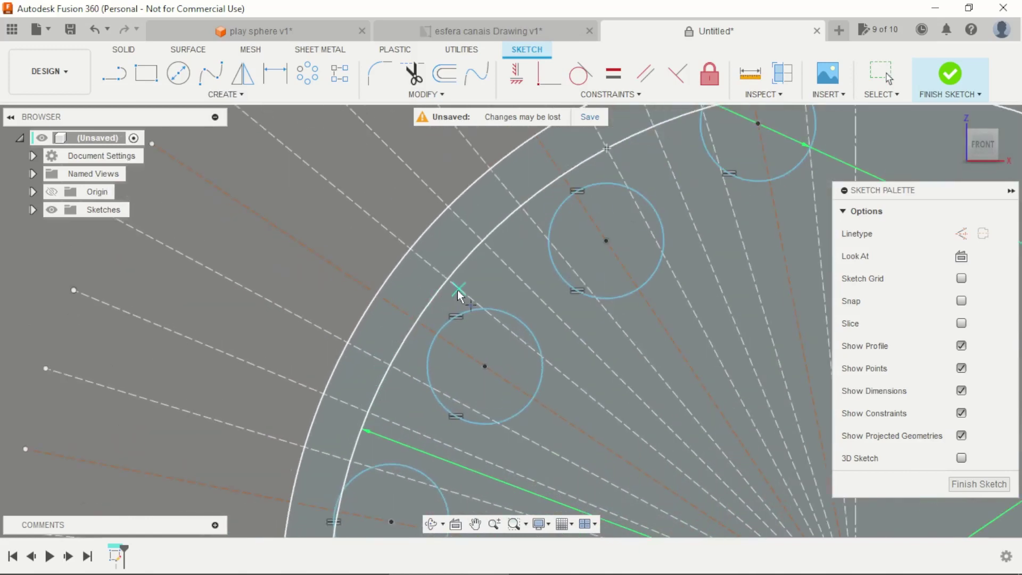
scroll(449, 280, "down", 2)
scroll(389, 401, "up", 2)
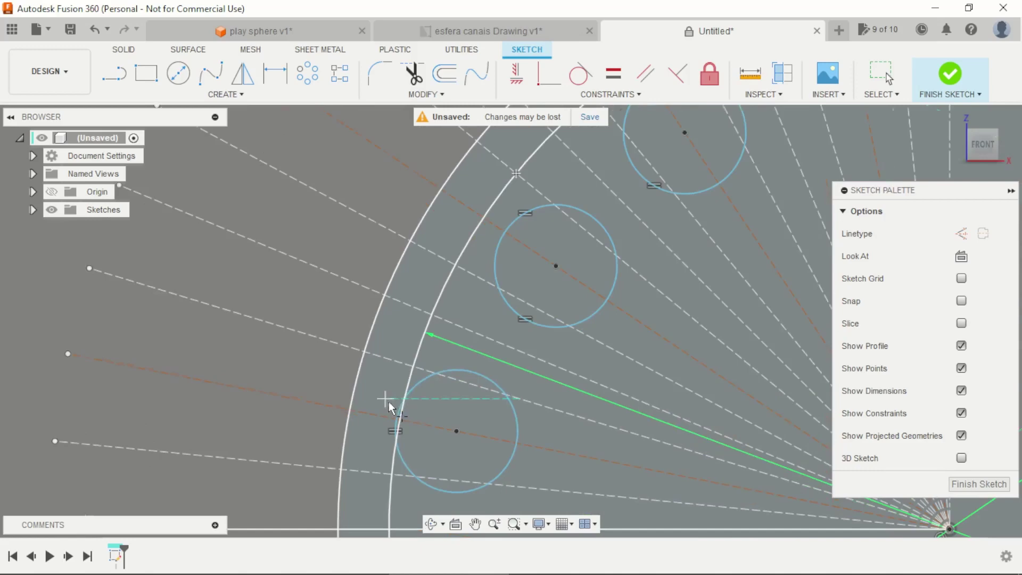
left_click(417, 366)
scroll(417, 366, "down", 3)
scroll(495, 232, "up", 2)
Constrain the remaining small circle coincident to its new arc point.
left_click(539, 86)
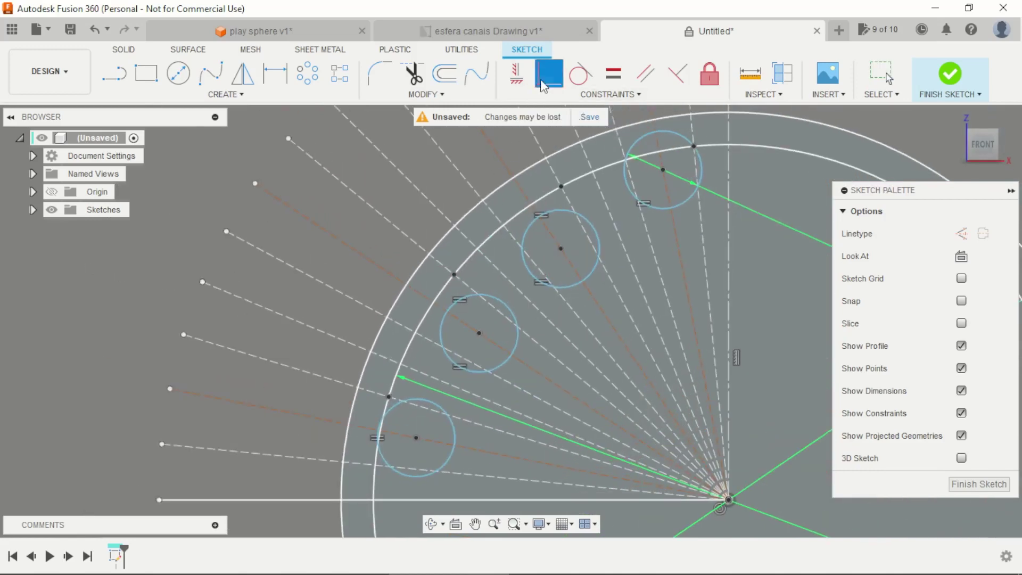
scroll(568, 194, "up", 1)
scroll(555, 236, "up", 2)
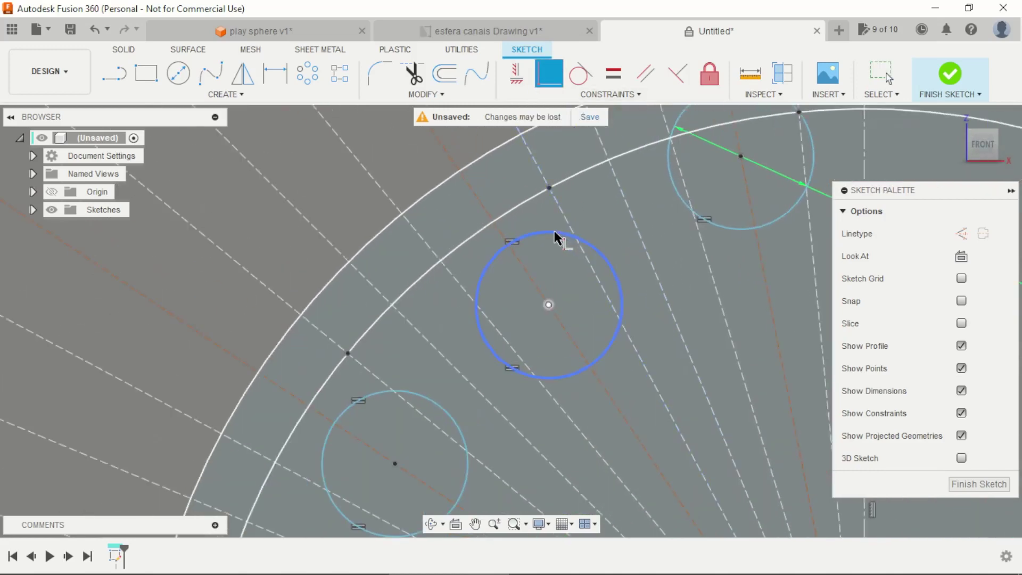
left_click(554, 191)
scroll(527, 228, "down", 2)
scroll(457, 314, "up", 2)
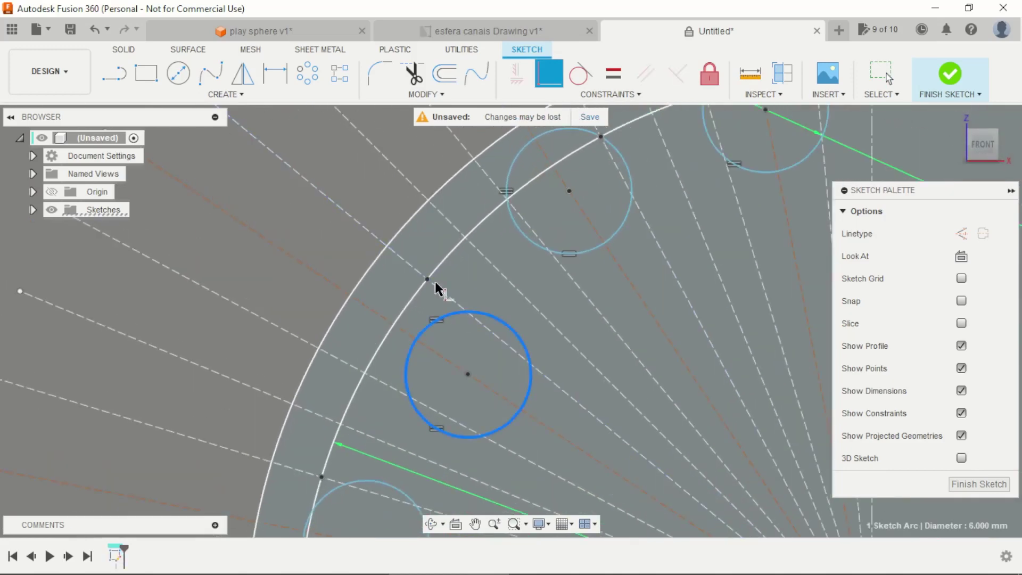
scroll(466, 338, "down", 3)
scroll(396, 425, "up", 3)
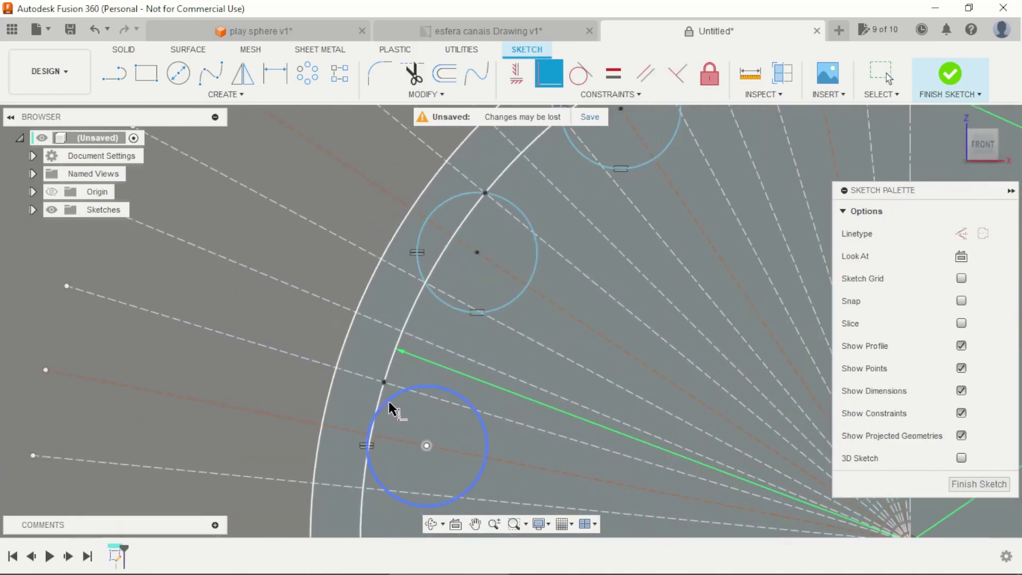
scroll(423, 365, "down", 5)
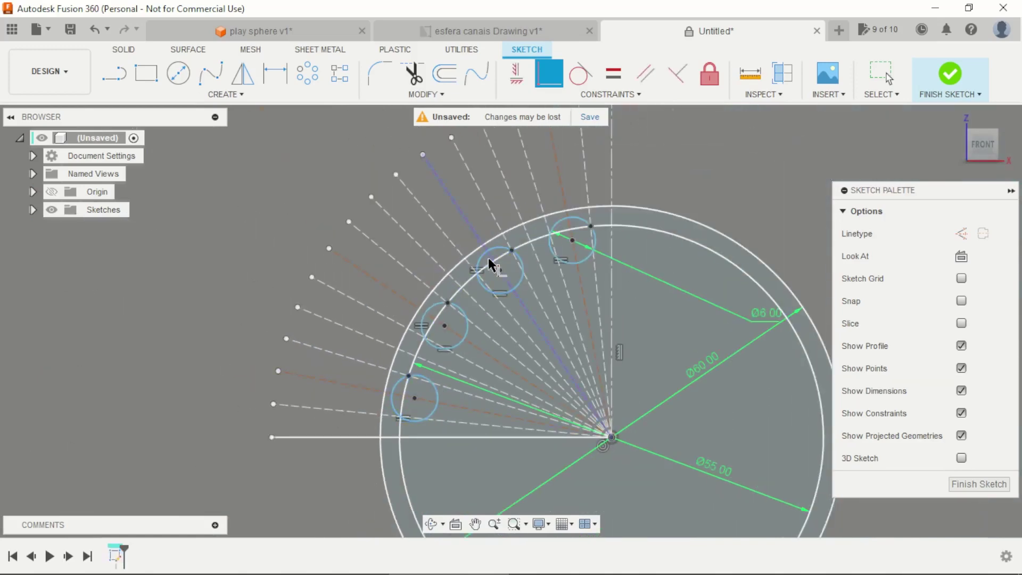
scroll(577, 217, "up", 1)
scroll(597, 201, "up", 2)
scroll(609, 231, "up", 2)
scroll(604, 225, "up", 1)
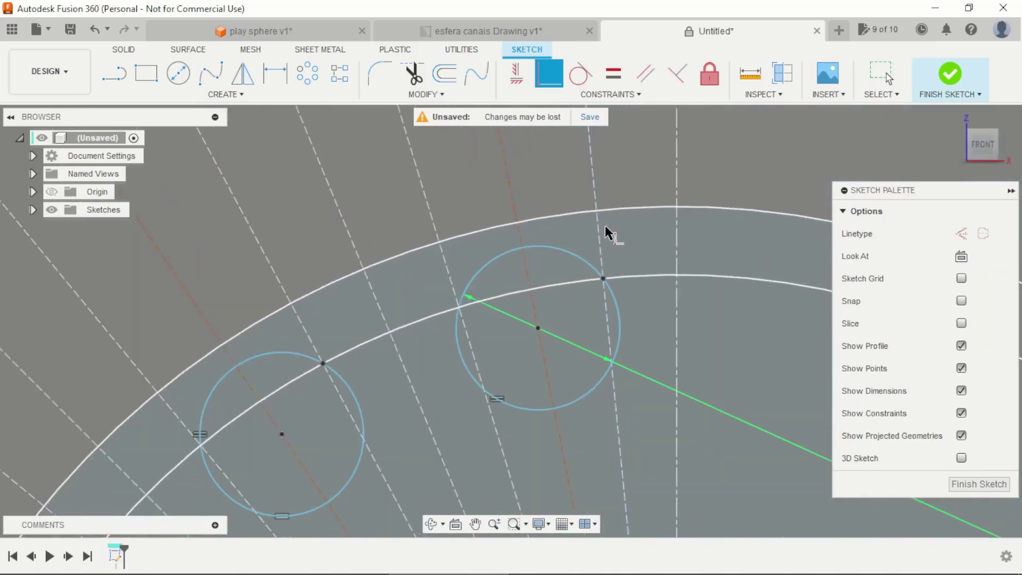
scroll(477, 245, "up", 1)
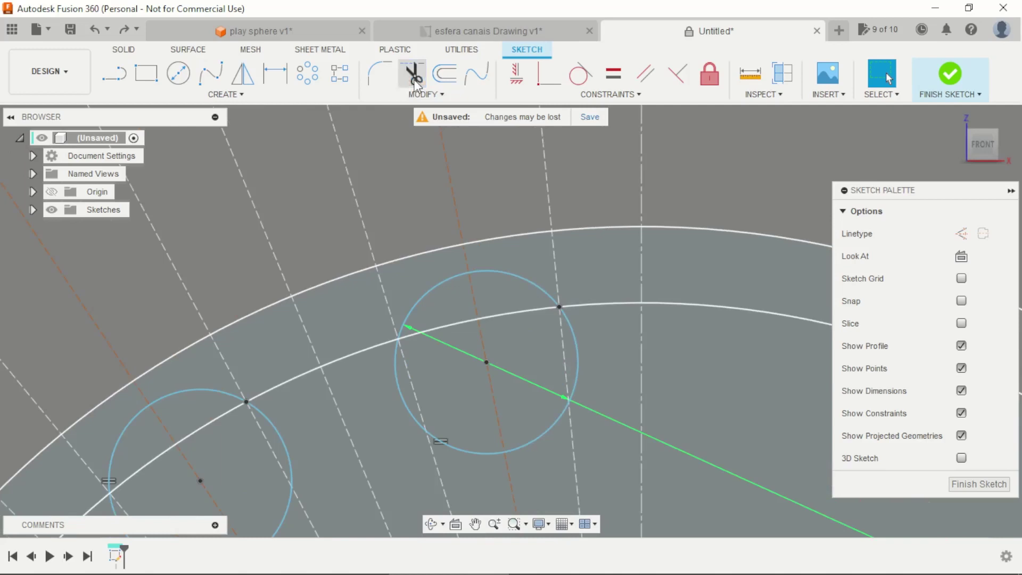
Trim away the top, middle and bottom small circles' arcs lying beyond the inner arc.
left_click(415, 80)
scroll(576, 238, "down", 2)
scroll(579, 216, "down", 1)
scroll(518, 249, "up", 1)
scroll(554, 244, "up", 1)
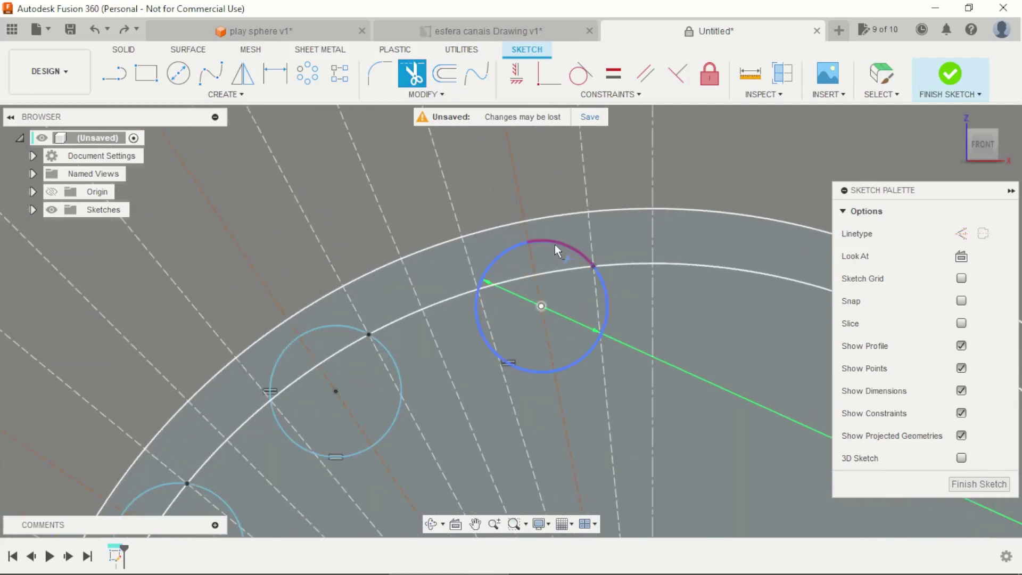
left_click(555, 244)
scroll(510, 247, "down", 2)
scroll(487, 270, "up", 2)
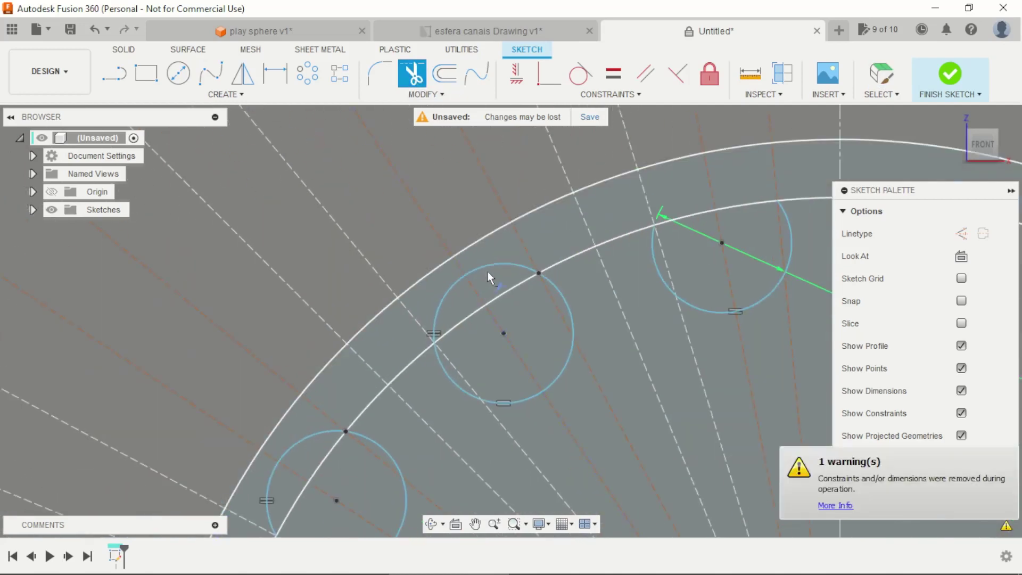
left_click(445, 289)
scroll(420, 346, "down", 2)
scroll(381, 342, "up", 2)
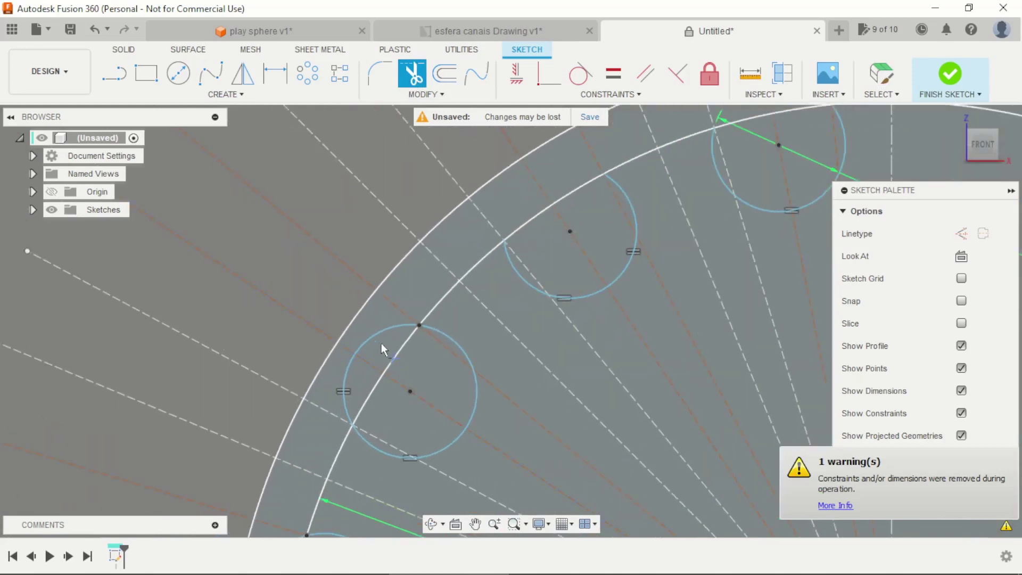
scroll(343, 369, "down", 2)
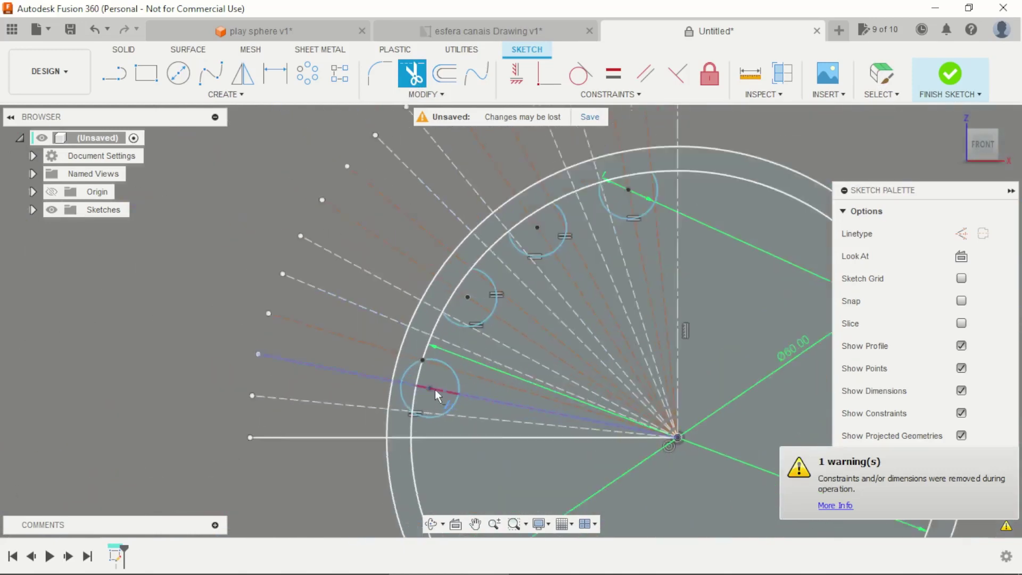
scroll(435, 388, "up", 2)
left_click(380, 353)
scroll(370, 397, "down", 3)
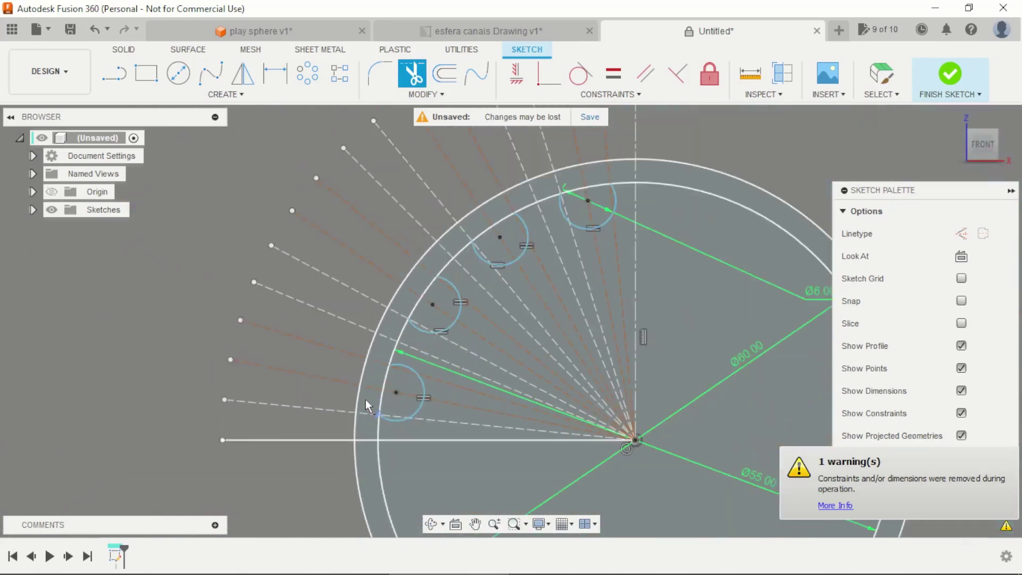
scroll(514, 255, "up", 3)
scroll(538, 189, "up", 1)
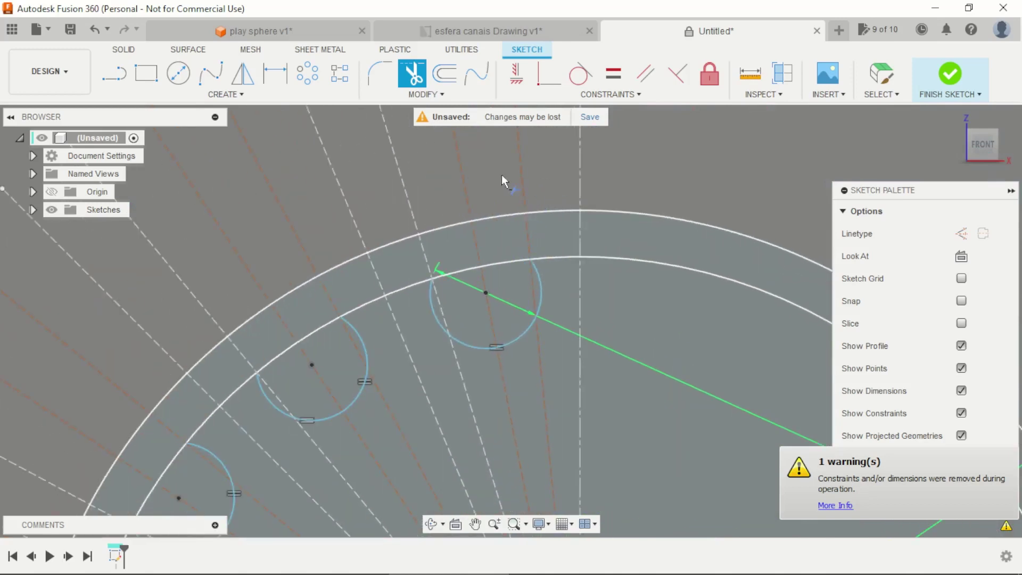
Draw a three-point arc connecting the first pair of neighbouring channel circles.
key("Escape")
left_click(237, 96)
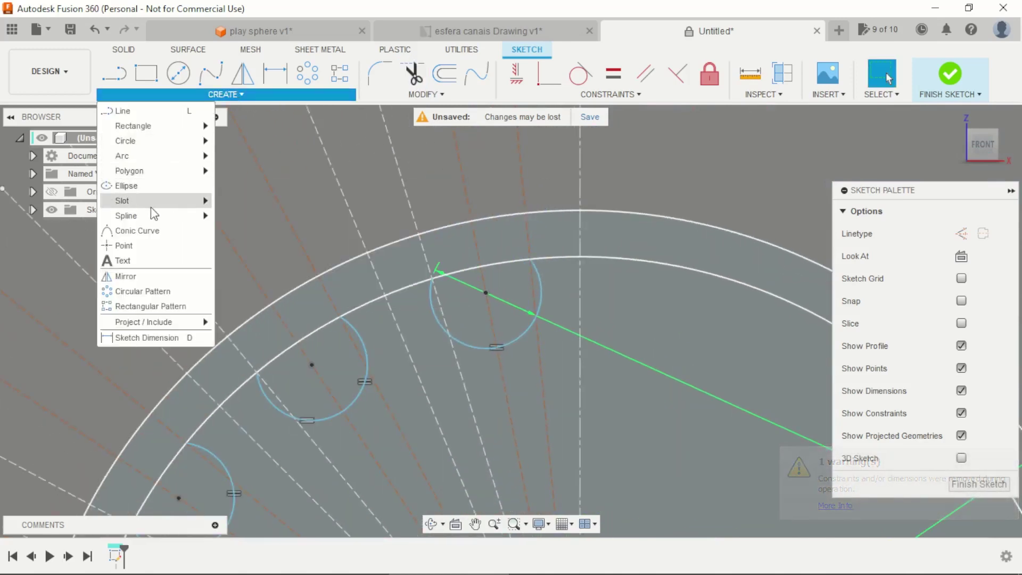
mouse_move(121, 155)
left_click(234, 155)
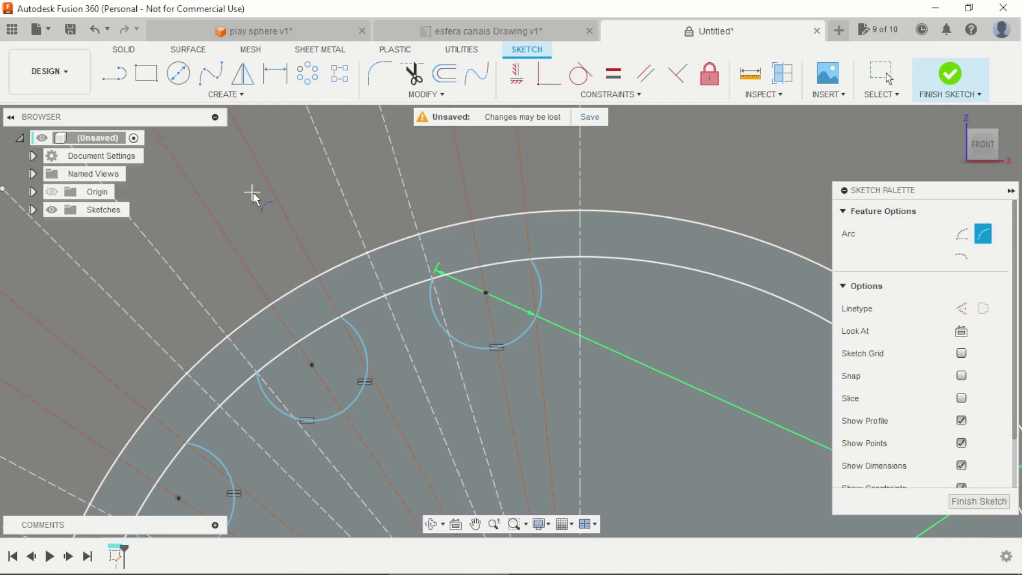
scroll(571, 216, "up", 1)
scroll(571, 216, "up", 2)
left_click(587, 203)
scroll(516, 253, "up", 3)
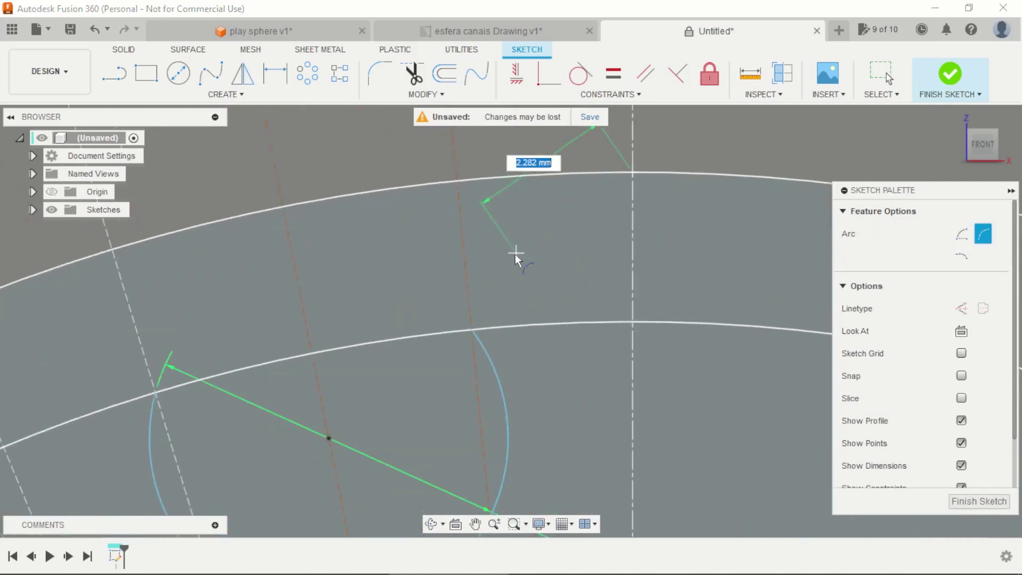
left_click(472, 330)
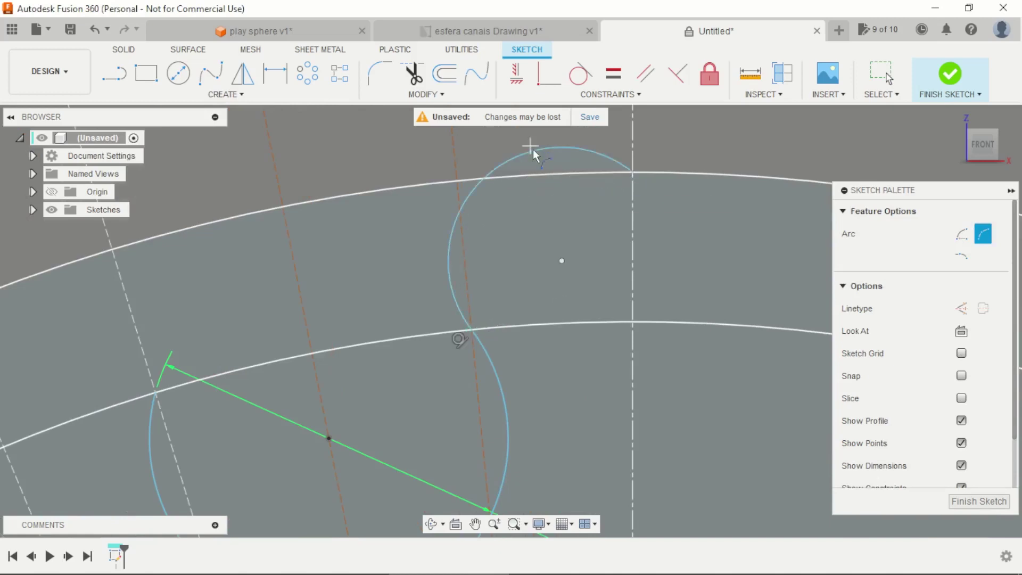
scroll(624, 184, "down", 2)
scroll(372, 244, "down", 1)
scroll(489, 309, "up", 2)
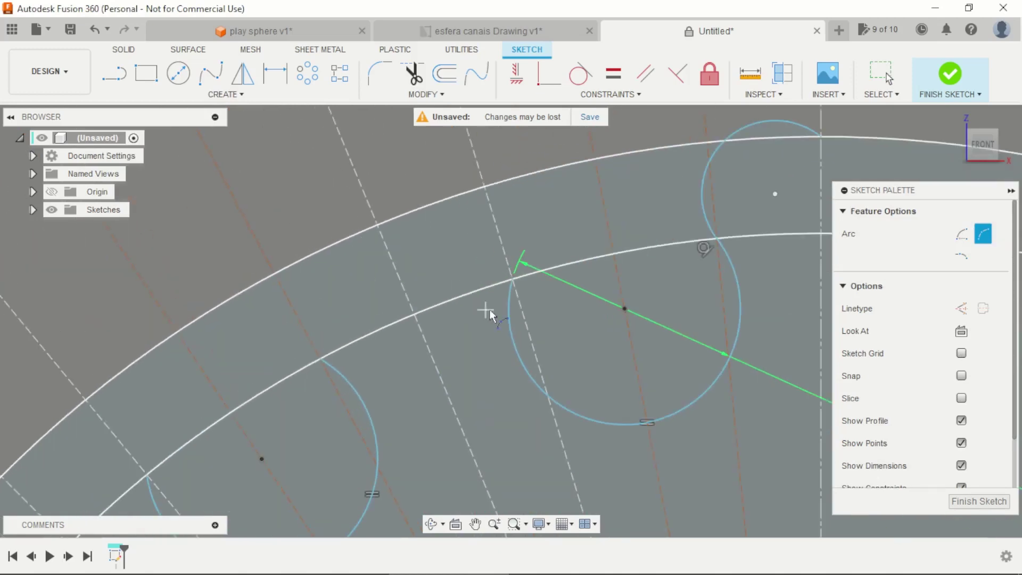
left_click(513, 281)
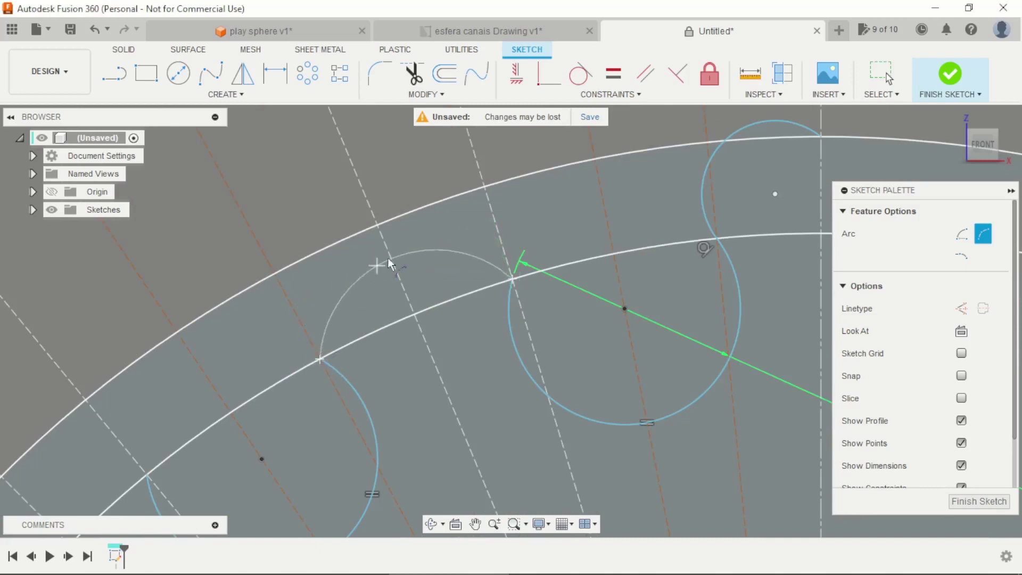
left_click(391, 219)
scroll(390, 219, "down", 3)
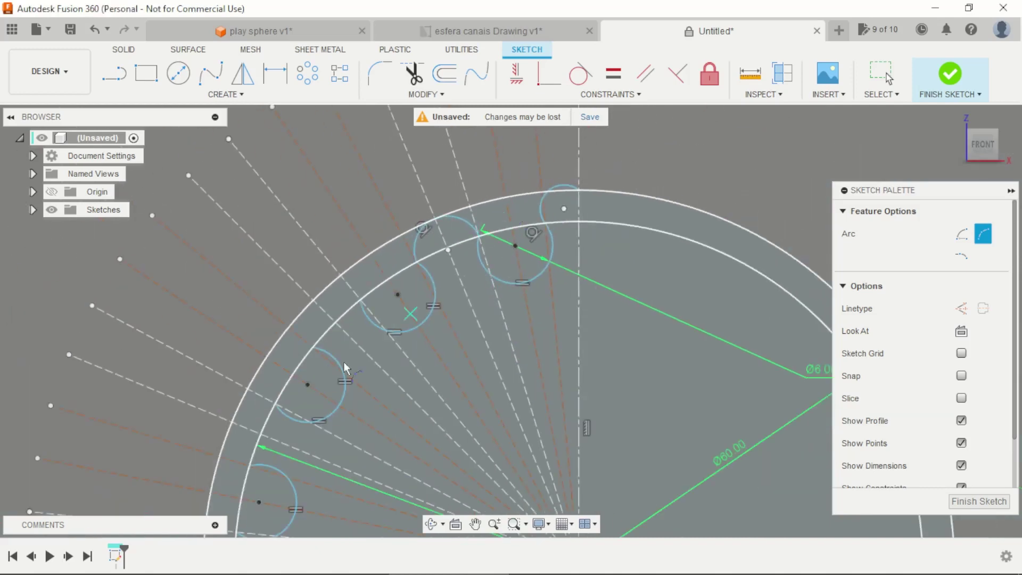
scroll(332, 282, "up", 2)
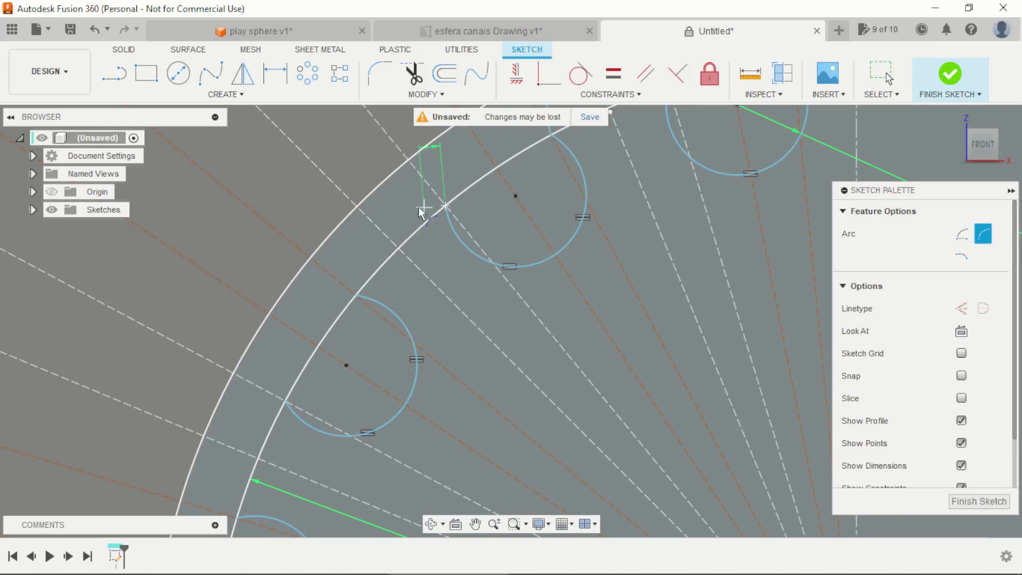
Draw the next connecting arcs, ending the last one on the horizontal line.
left_click(355, 213)
scroll(356, 214, "down", 3)
scroll(363, 308, "up", 2)
scroll(380, 274, "up", 1)
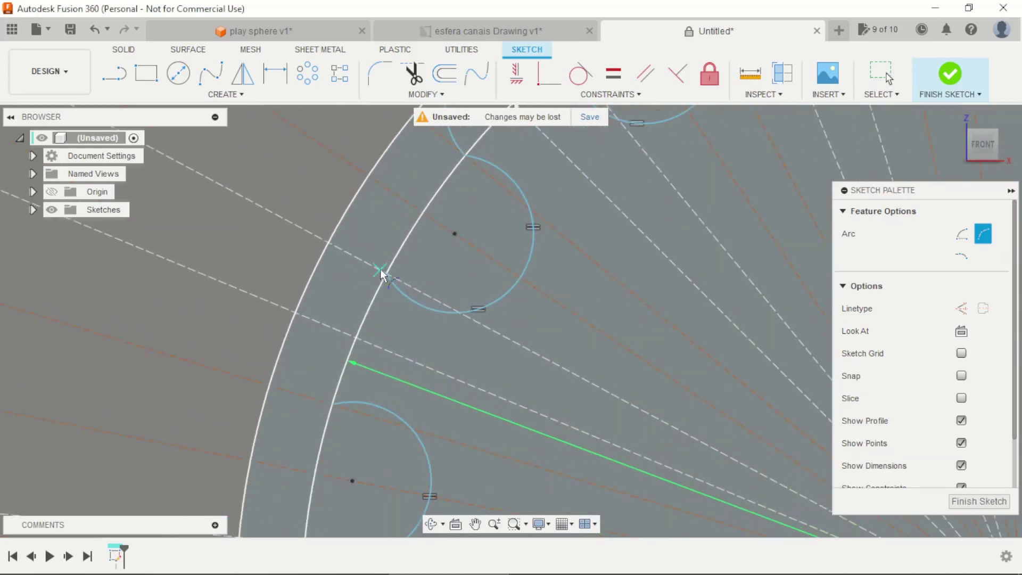
left_click(337, 403)
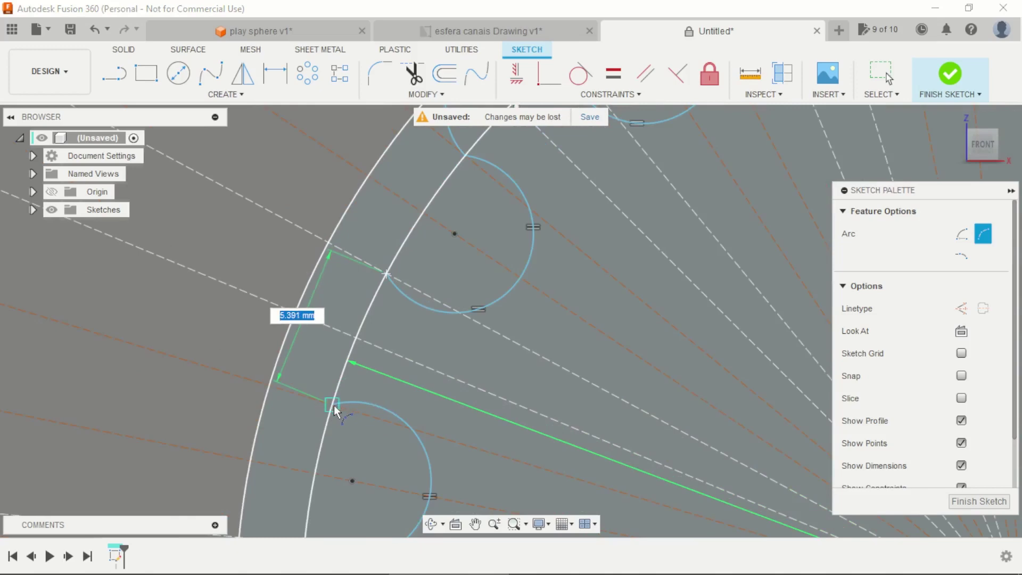
left_click(301, 308)
scroll(301, 308, "down", 3)
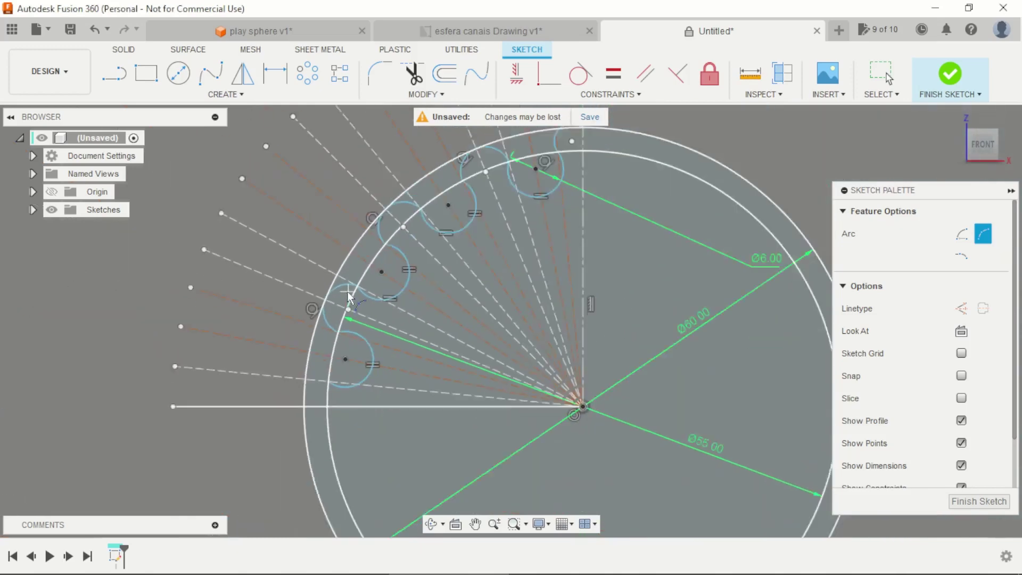
scroll(312, 389, "up", 2)
scroll(369, 335, "up", 1)
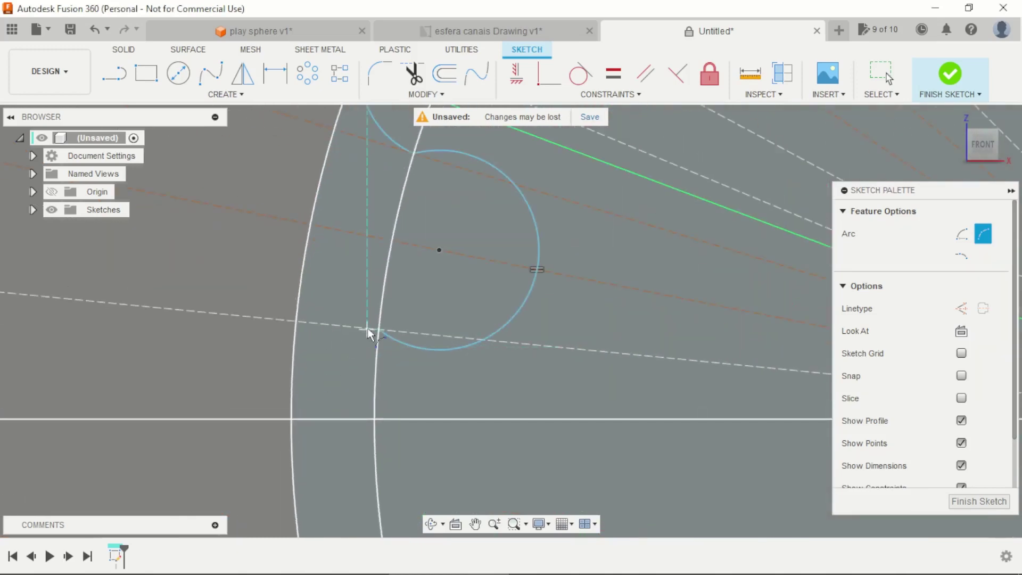
left_click(291, 424)
scroll(308, 381, "up", 3)
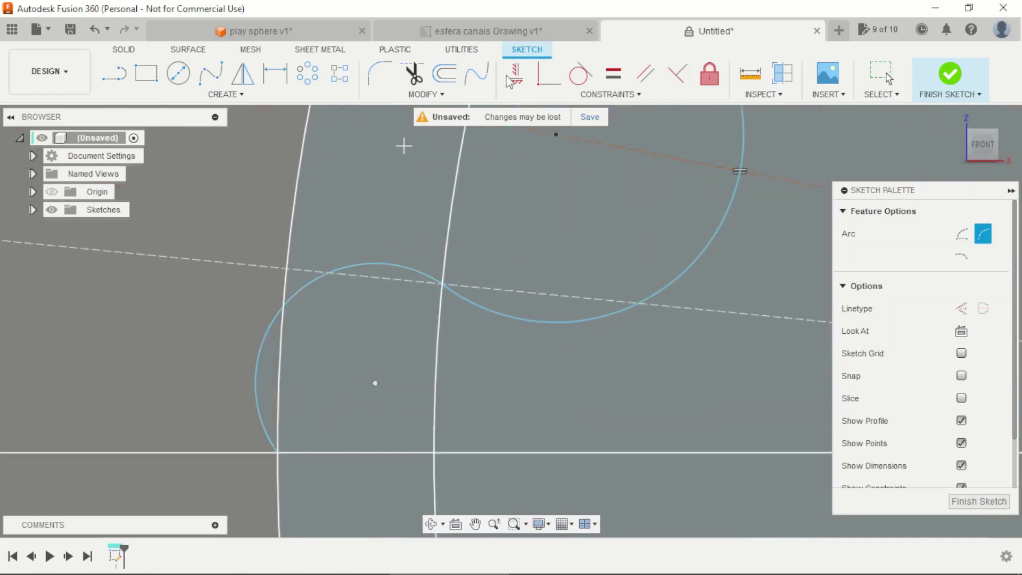
left_click(580, 75)
Make the final arc tangent to the ring.
left_click(266, 340)
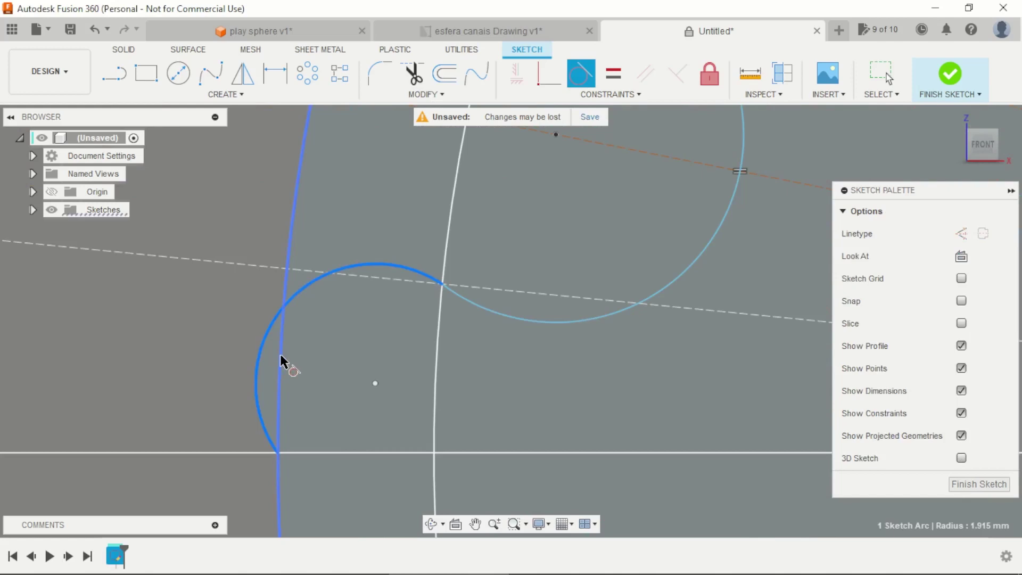
scroll(280, 354, "down", 3)
key("Escape")
Turn the Ø55 circle into construction geometry and move its dimension to the upper right.
left_click(659, 247)
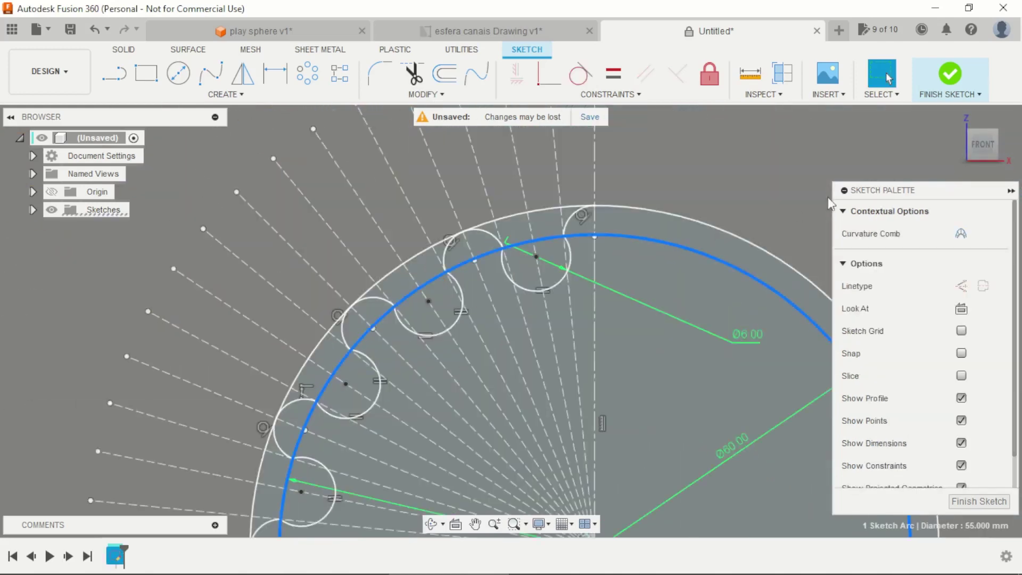
left_click(961, 286)
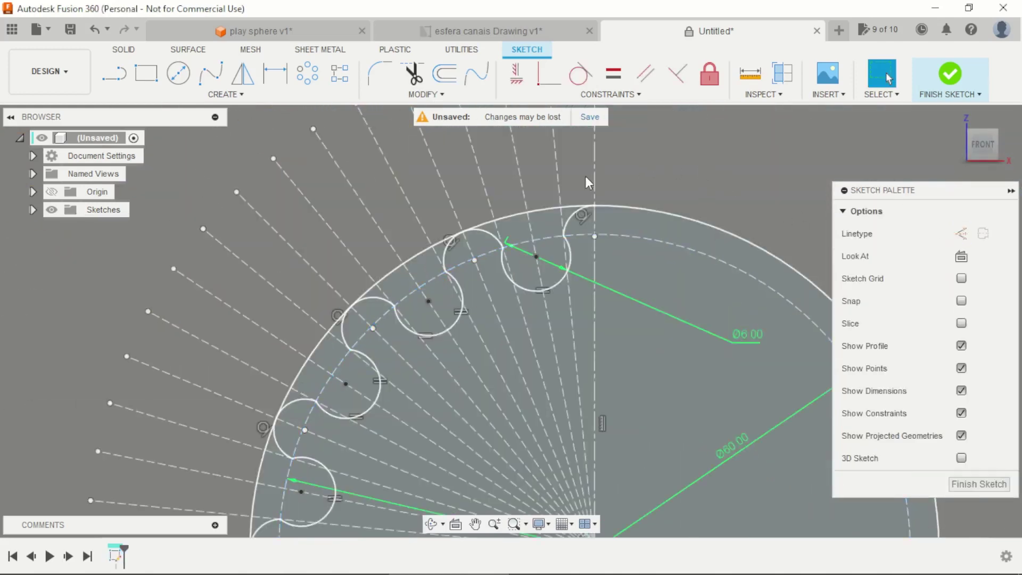
scroll(586, 176, "down", 5)
left_click(711, 162)
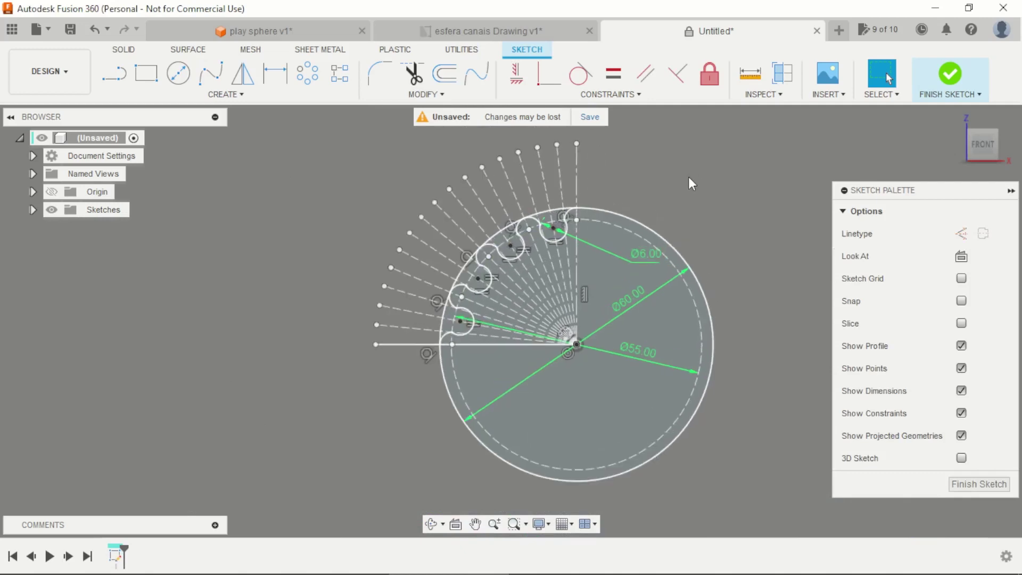
scroll(550, 161, "up", 2)
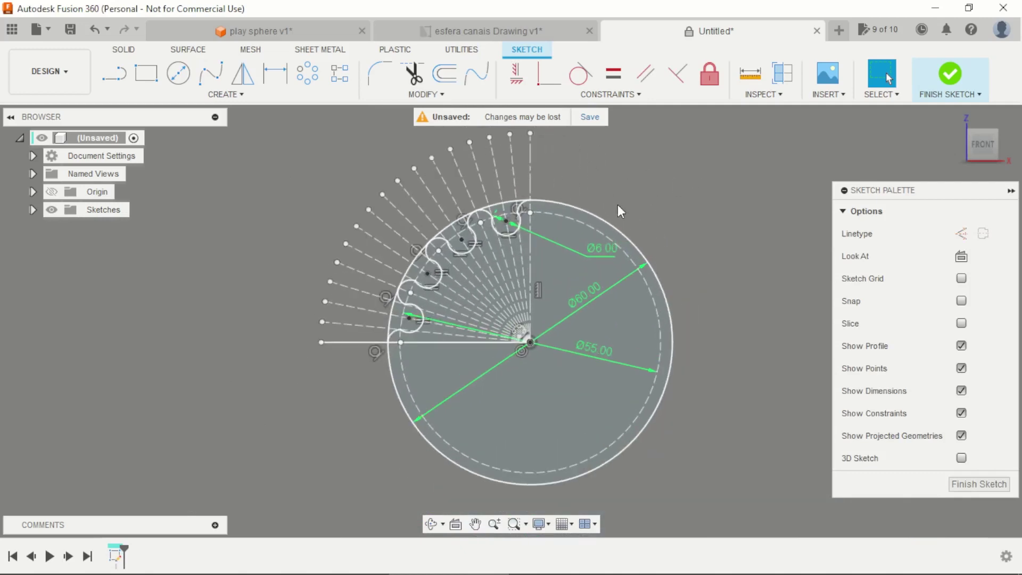
scroll(618, 205, "up", 1)
left_click_drag(596, 365, 617, 335)
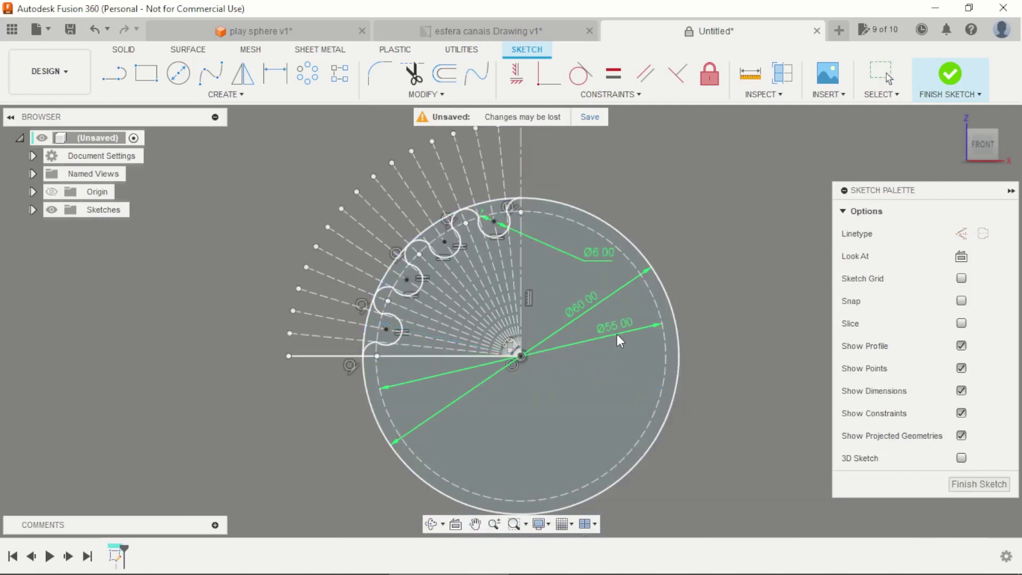
scroll(650, 192, "down", 1)
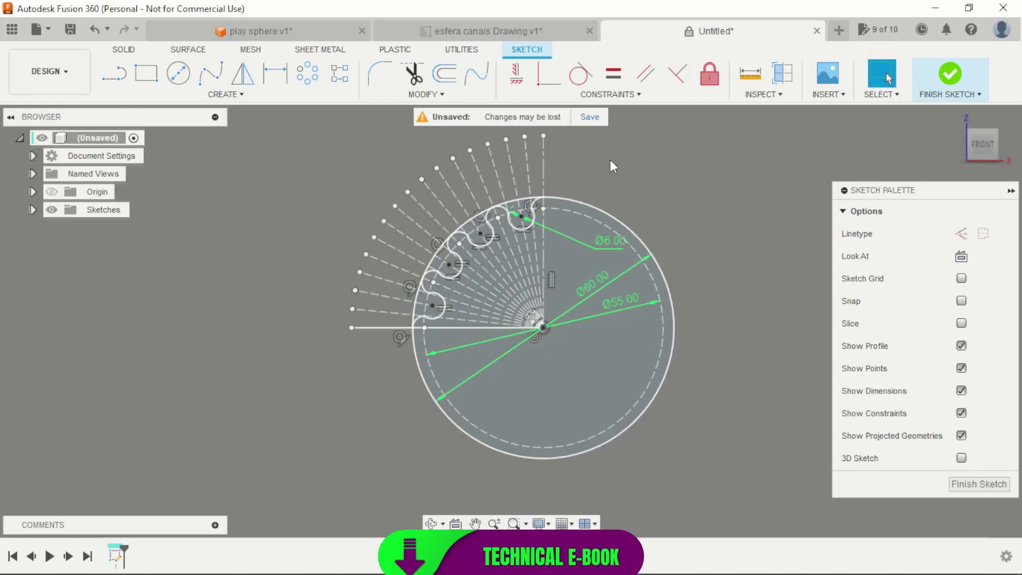
scroll(617, 170, "down", 1)
scroll(585, 199, "up", 2)
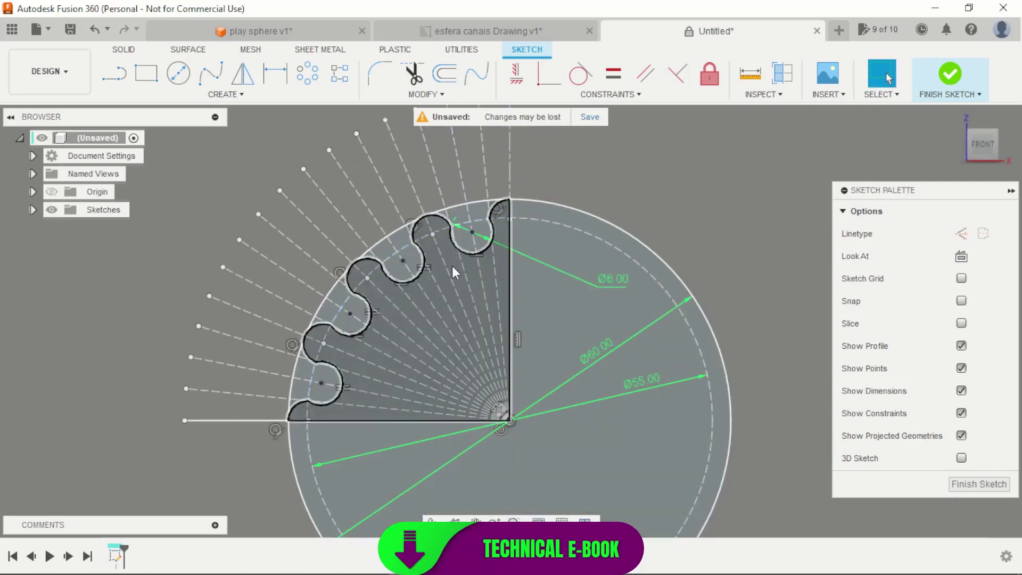
scroll(452, 267, "down", 2)
scroll(595, 177, "down", 1)
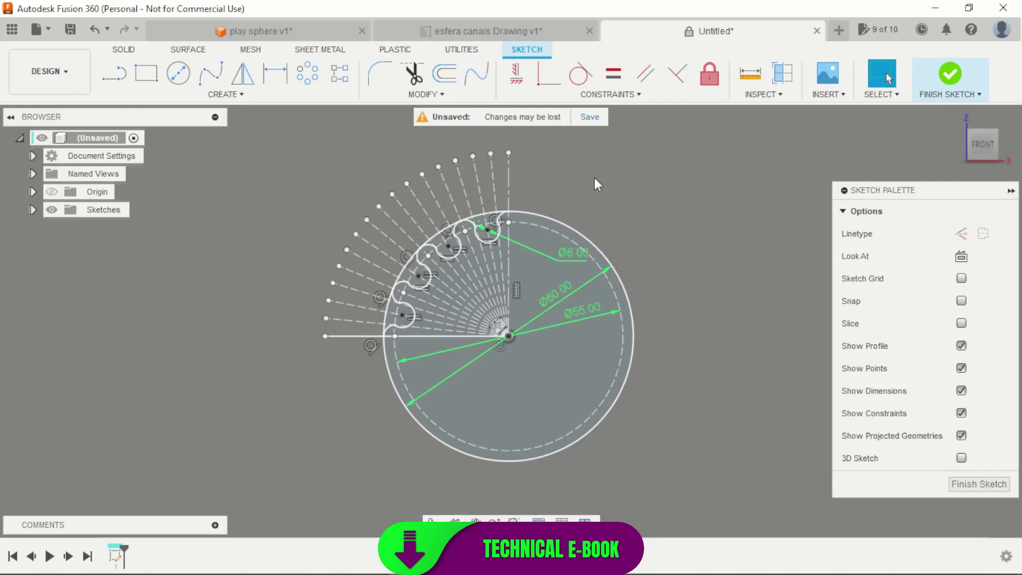
Finish the sketch and select the wavy wedge profile for a revolve.
left_click(940, 90)
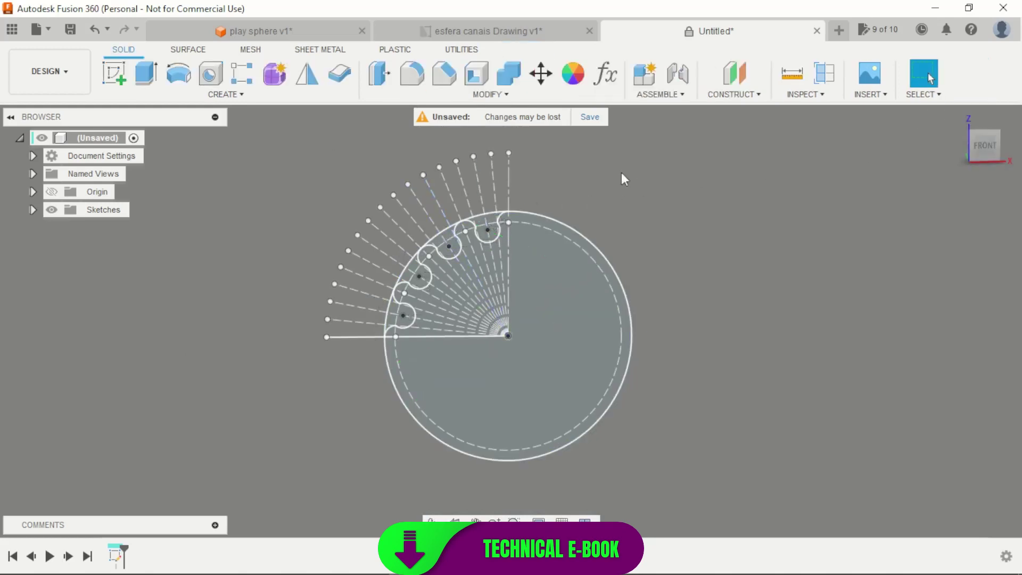
left_click(181, 85)
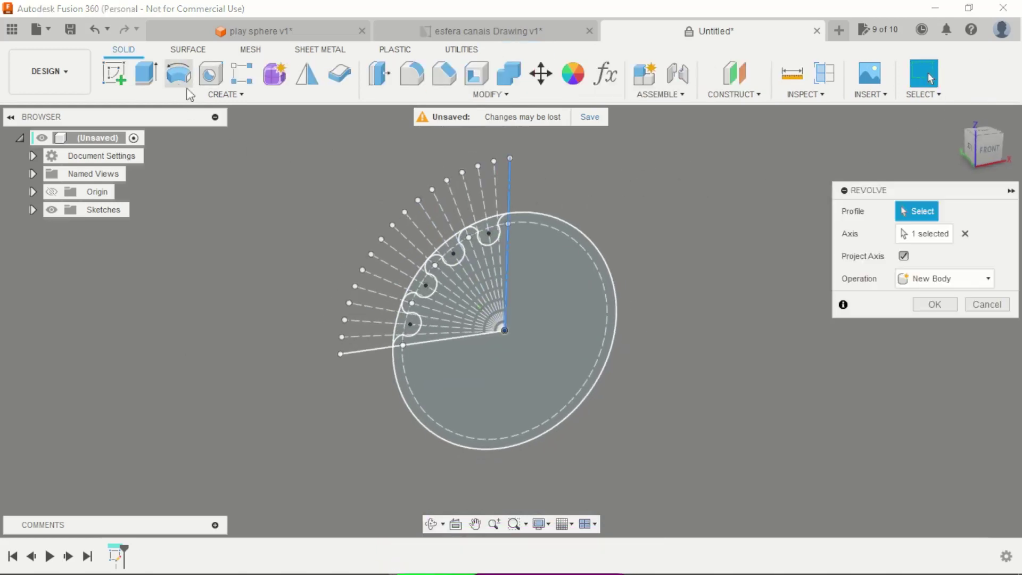
scroll(468, 336, "up", 2)
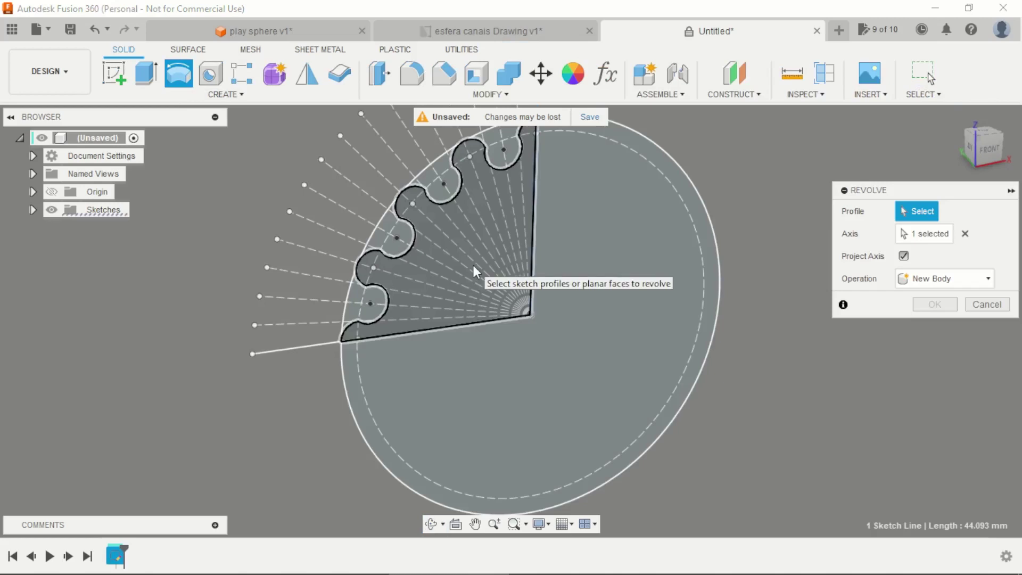
left_click(474, 265)
scroll(458, 300, "down", 2)
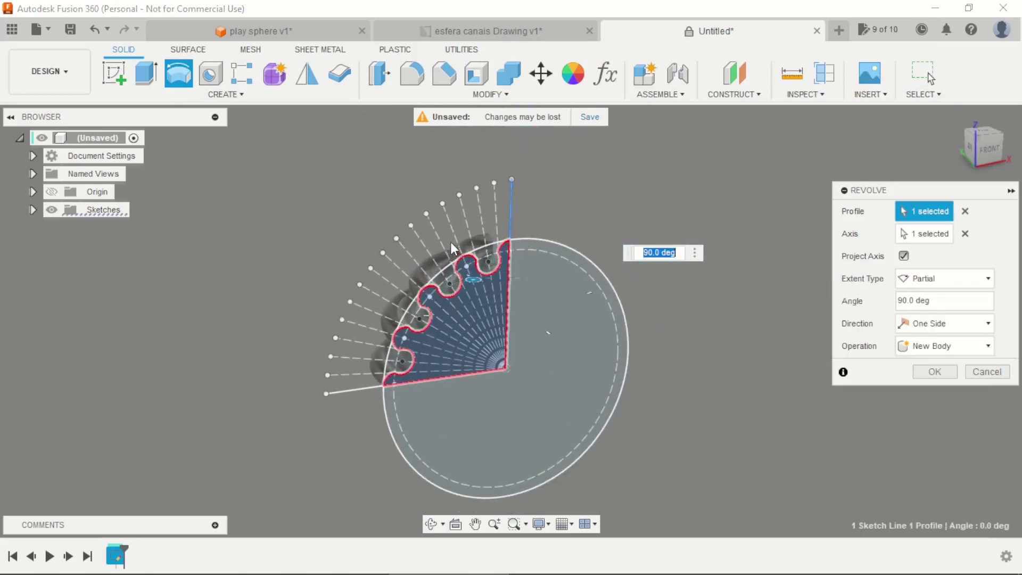
scroll(436, 291, "up", 2)
middle_click_drag(771, 290, 609, 328, "shift")
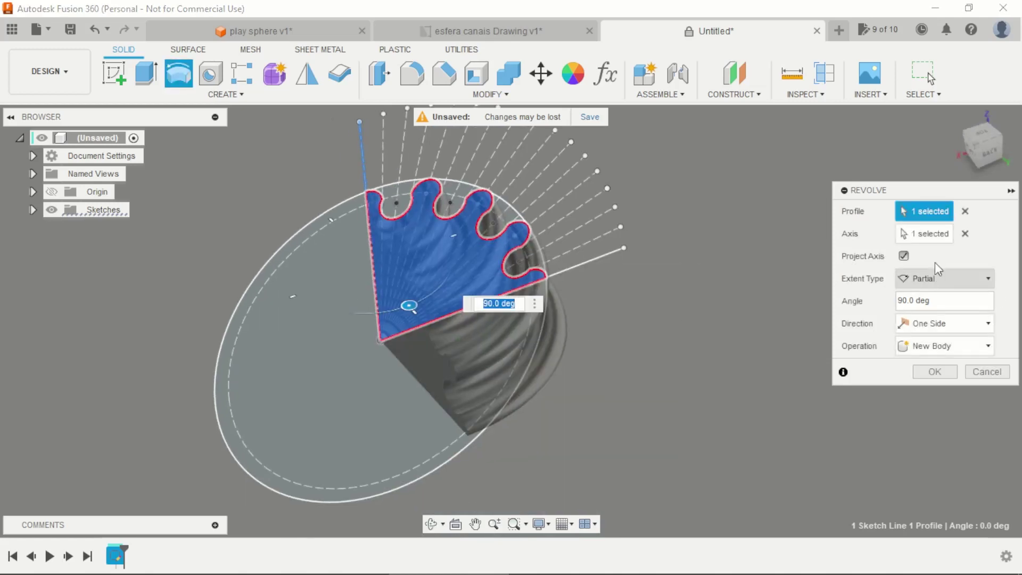
Revolve it 90° about the vertical sketch line into a new body.
left_click(931, 234)
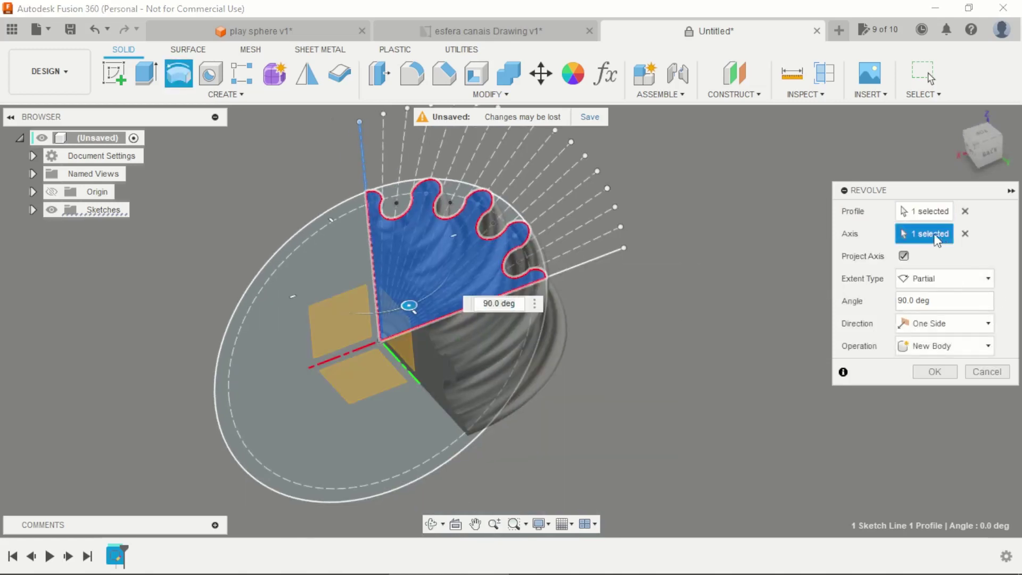
left_click(965, 234)
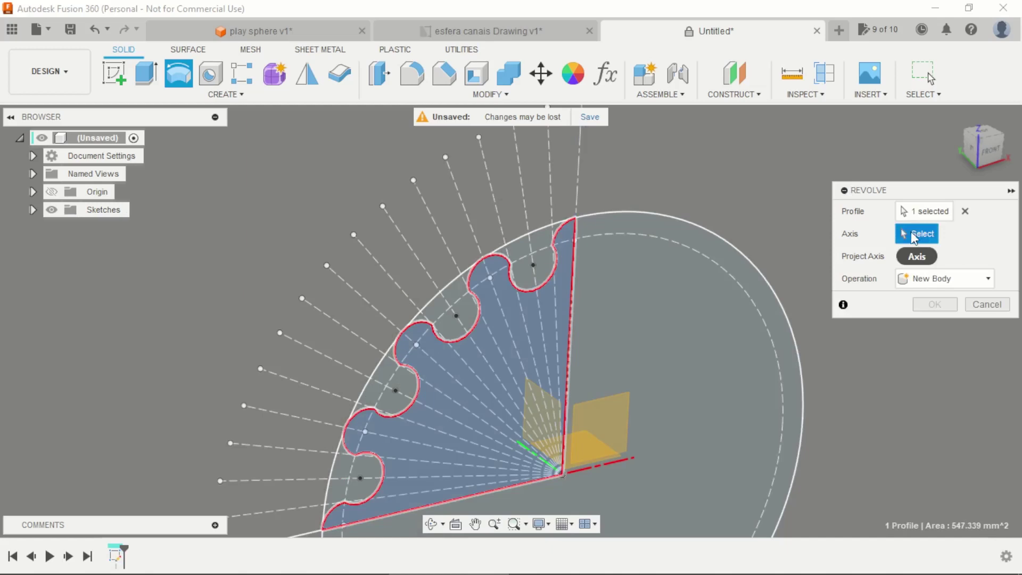
left_click(577, 184)
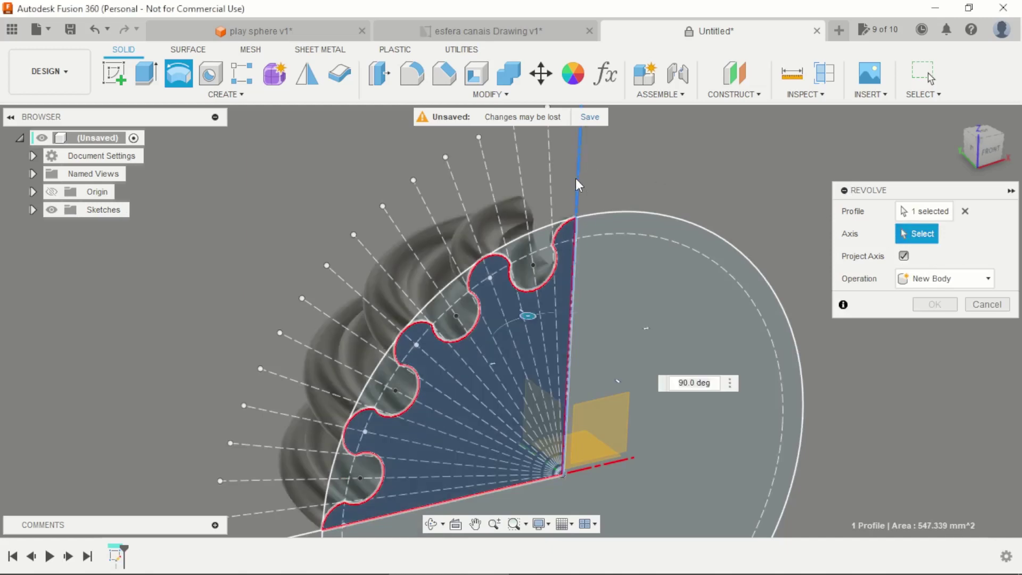
mouse_move(577, 184)
middle_mouse_down("shift")
mouse_move(546, 203)
mouse_move(659, 199)
mouse_move(586, 209)
mouse_move(748, 279)
middle_mouse_up("shift")
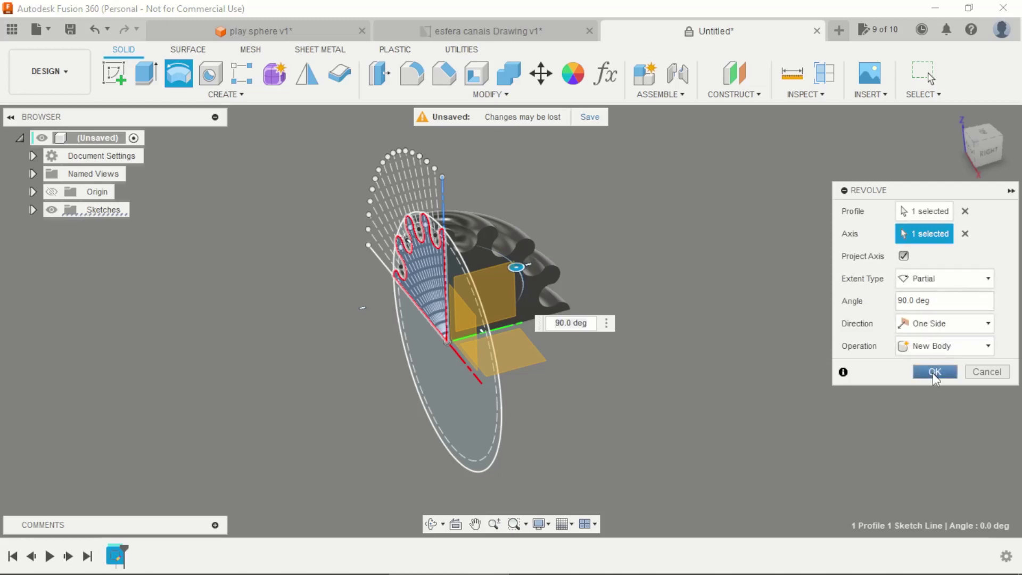
left_click(935, 371)
mouse_move(704, 273)
middle_mouse_down("shift")
mouse_move(668, 280)
mouse_move(735, 273)
mouse_move(607, 273)
mouse_move(632, 276)
mouse_move(587, 478)
middle_mouse_up("shift")
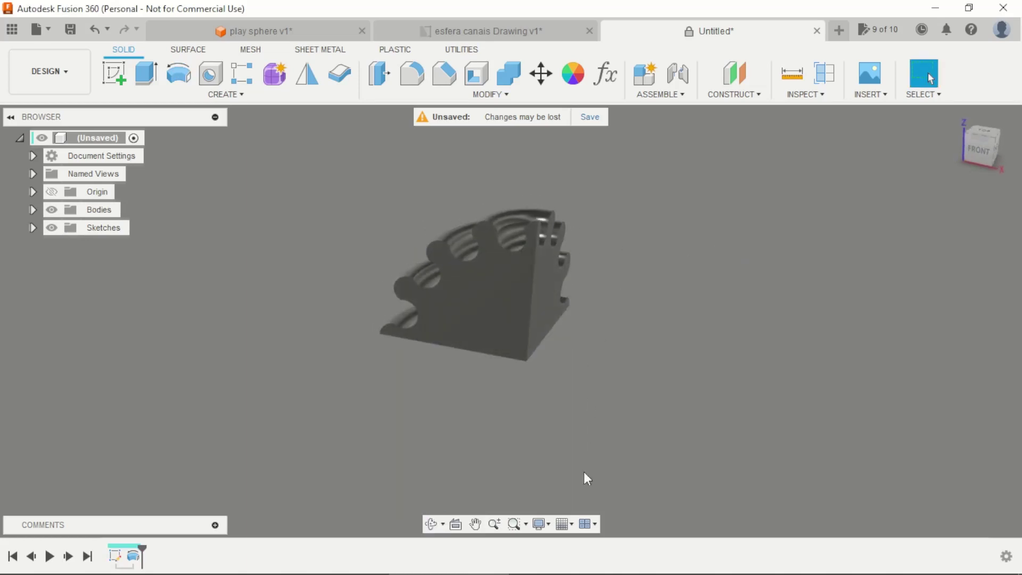
Set the visual style to Shaded with Visible Edges Only and reorient the model.
left_click(547, 527)
mouse_move(570, 414)
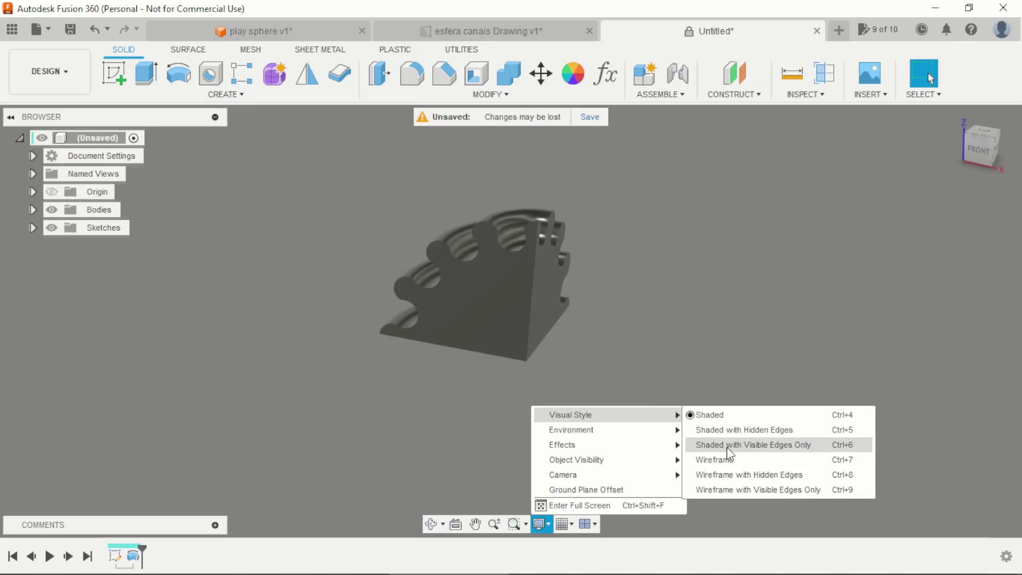
left_click(728, 447)
mouse_move(664, 251)
middle_mouse_down("shift")
mouse_move(609, 294)
mouse_move(648, 331)
mouse_move(629, 341)
mouse_move(634, 353)
middle_mouse_up("shift")
scroll(422, 235, "up", 2)
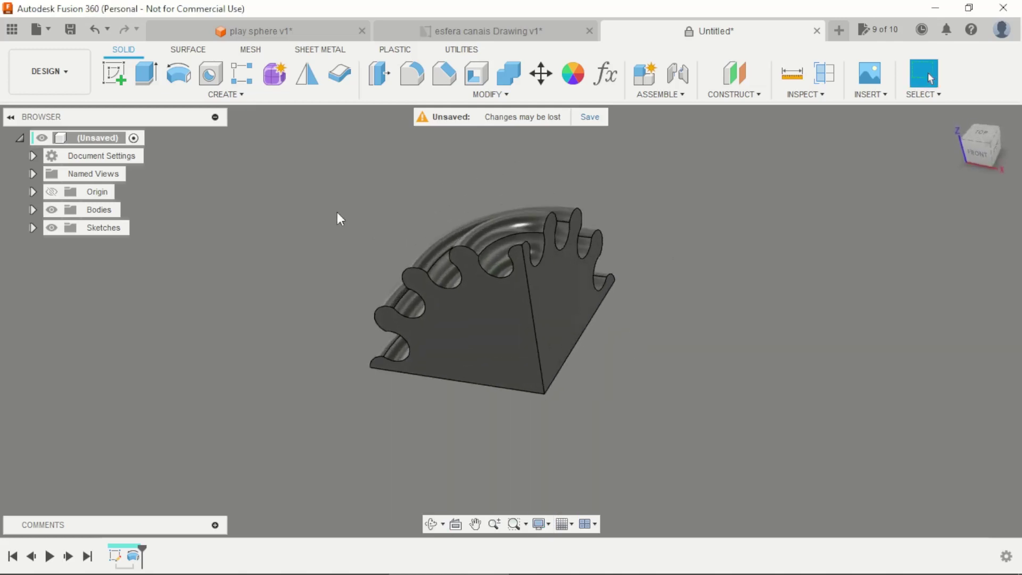
left_click(180, 75)
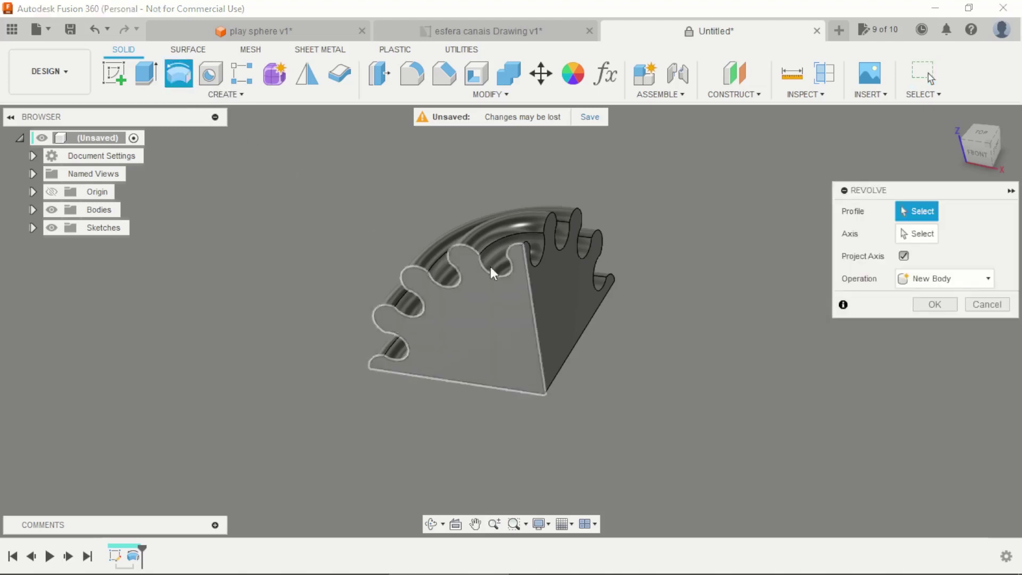
Revolve the hand-shaped end profile 90° about its base edge, joining it to the wedge.
left_click(583, 307)
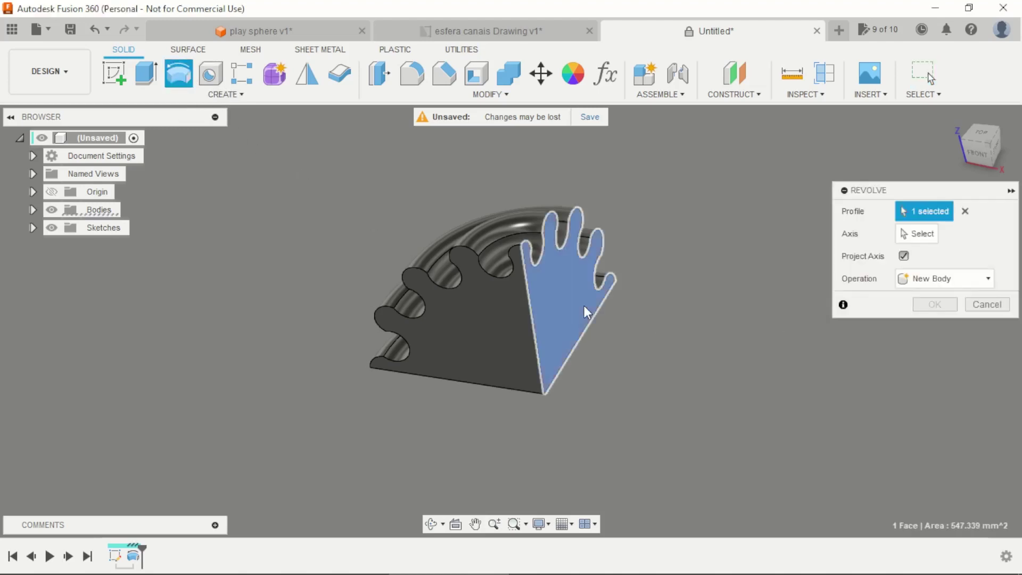
middle_click_drag(584, 307, 538, 306, "shift")
scroll(537, 306, "up", 2)
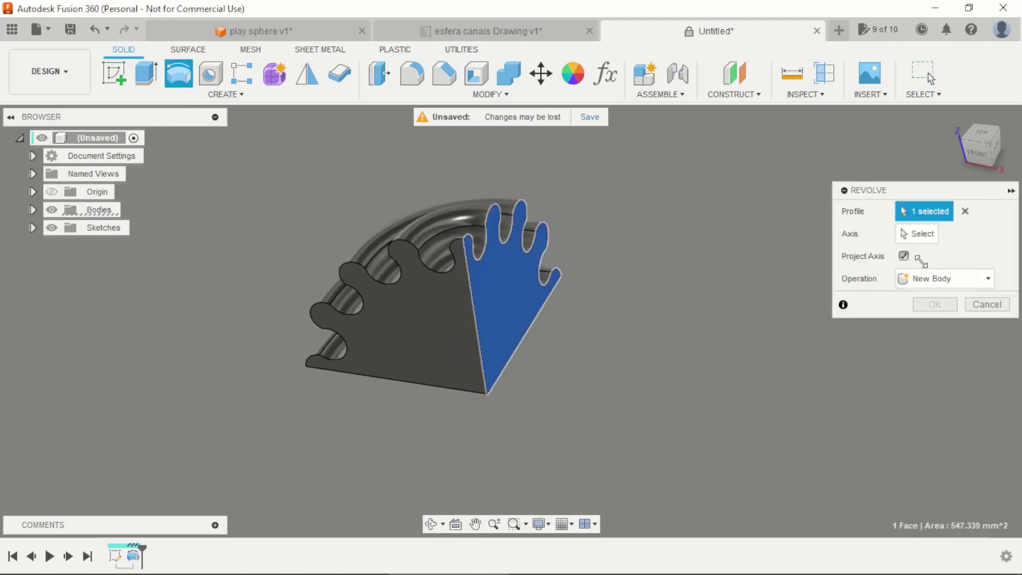
left_click(923, 232)
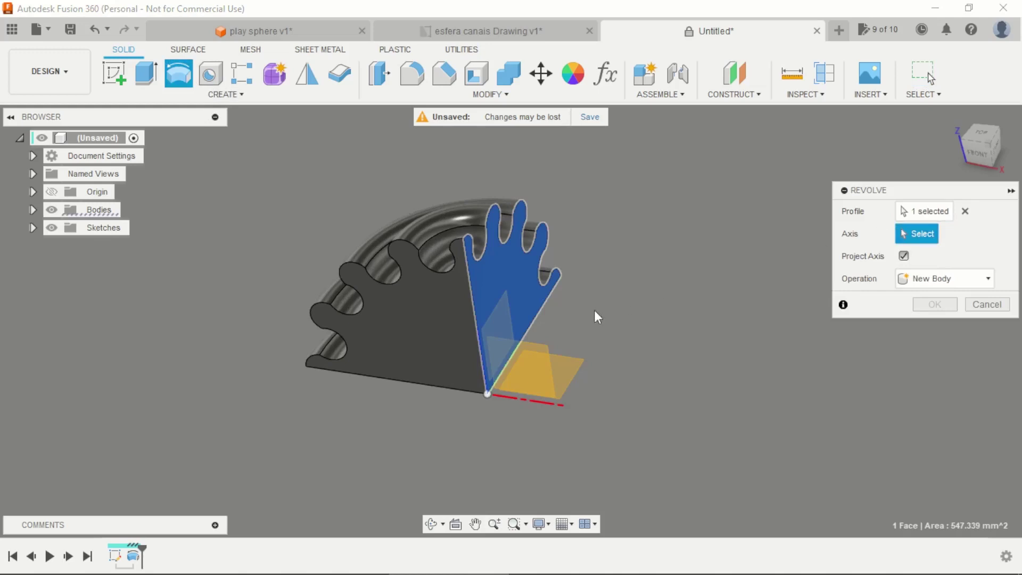
left_click(474, 308)
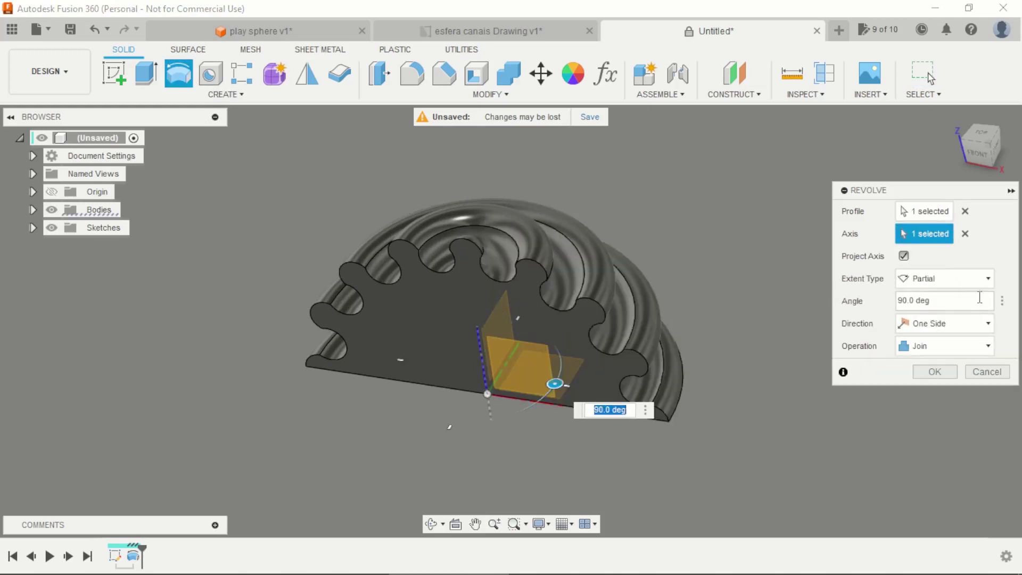
left_click(965, 234)
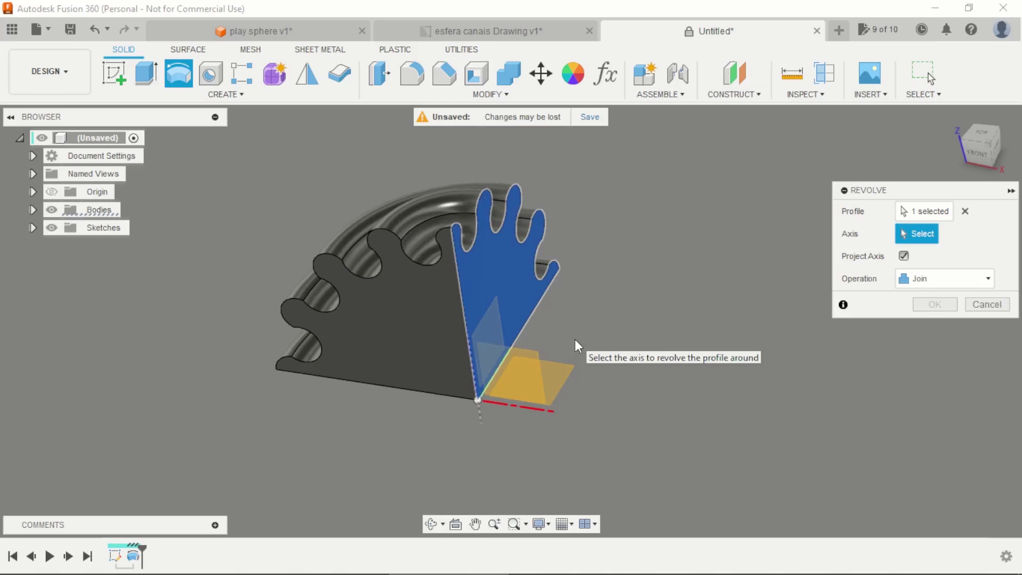
scroll(575, 340, "up", 2)
left_click(531, 306)
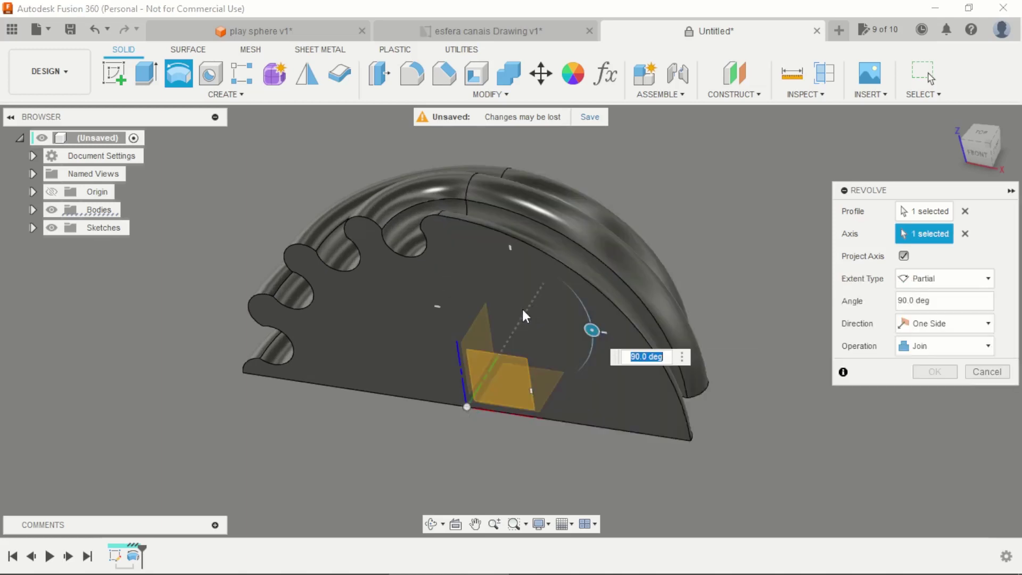
mouse_move(522, 307)
middle_mouse_down("shift")
mouse_move(703, 394)
mouse_move(755, 280)
mouse_move(722, 456)
mouse_move(725, 532)
mouse_move(713, 293)
mouse_move(718, 347)
middle_mouse_up("shift")
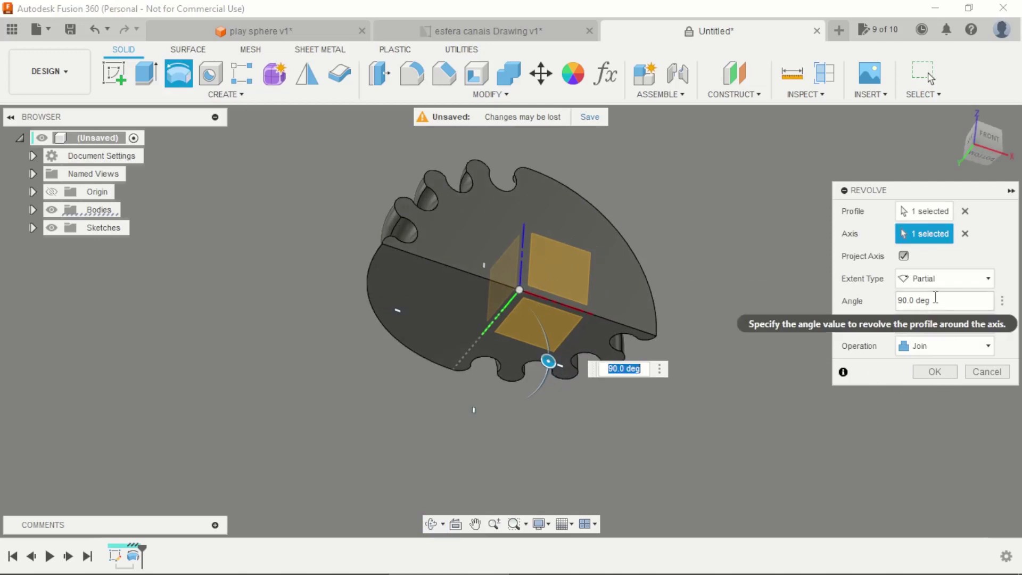
left_click(935, 371)
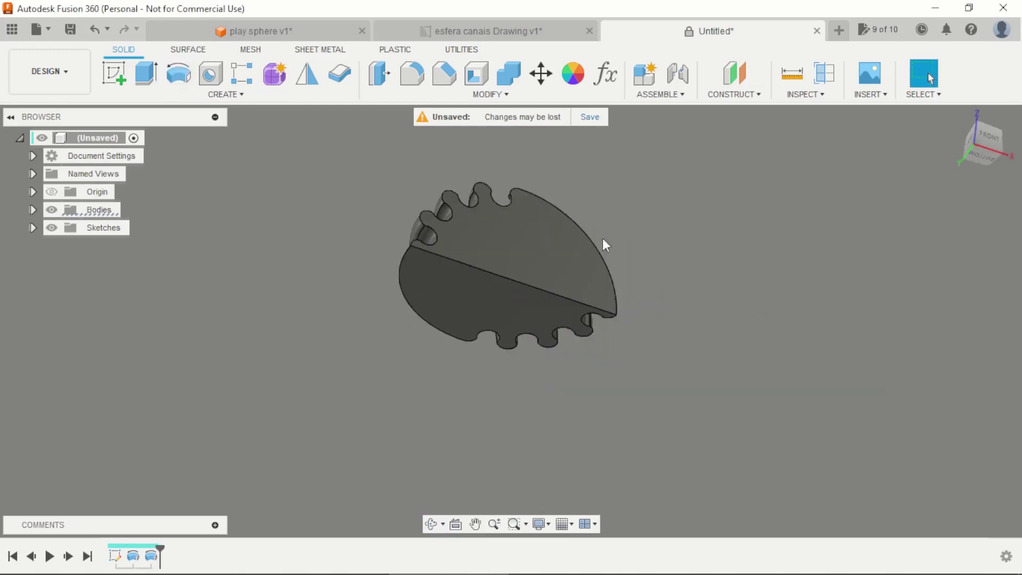
mouse_move(602, 244)
middle_mouse_down("shift")
mouse_move(703, 206)
mouse_move(710, 315)
mouse_move(629, 400)
mouse_move(531, 226)
mouse_move(624, 296)
mouse_move(554, 214)
mouse_move(531, 218)
mouse_move(526, 227)
mouse_move(589, 251)
mouse_move(612, 290)
middle_mouse_up("shift")
Mirror the half-dome body across its flat face with Join, then orbit to inspect the dome.
left_click(301, 70)
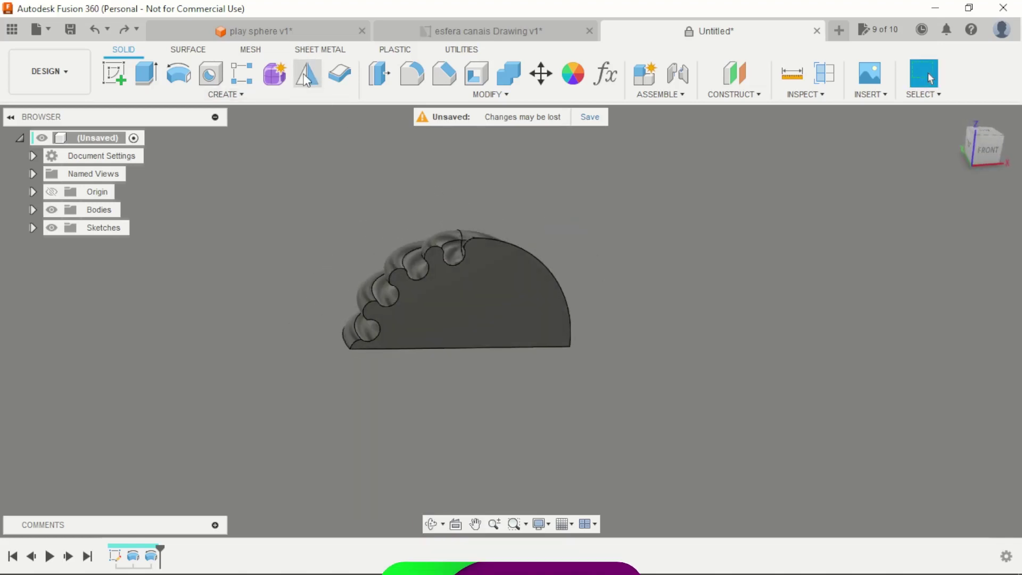
left_click(482, 284)
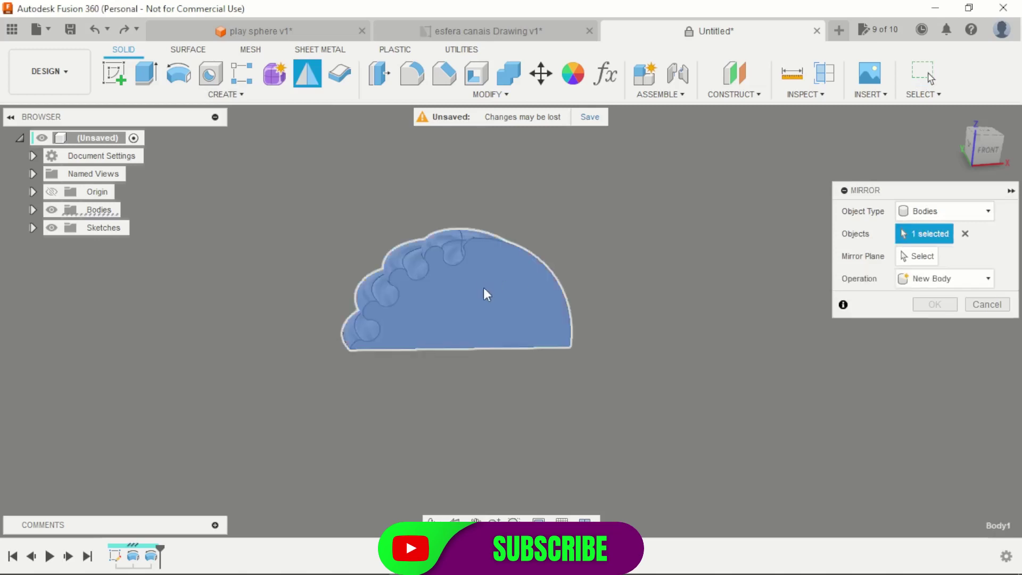
left_click(924, 254)
middle_click_drag(645, 289, 527, 301, "shift")
left_click(530, 307)
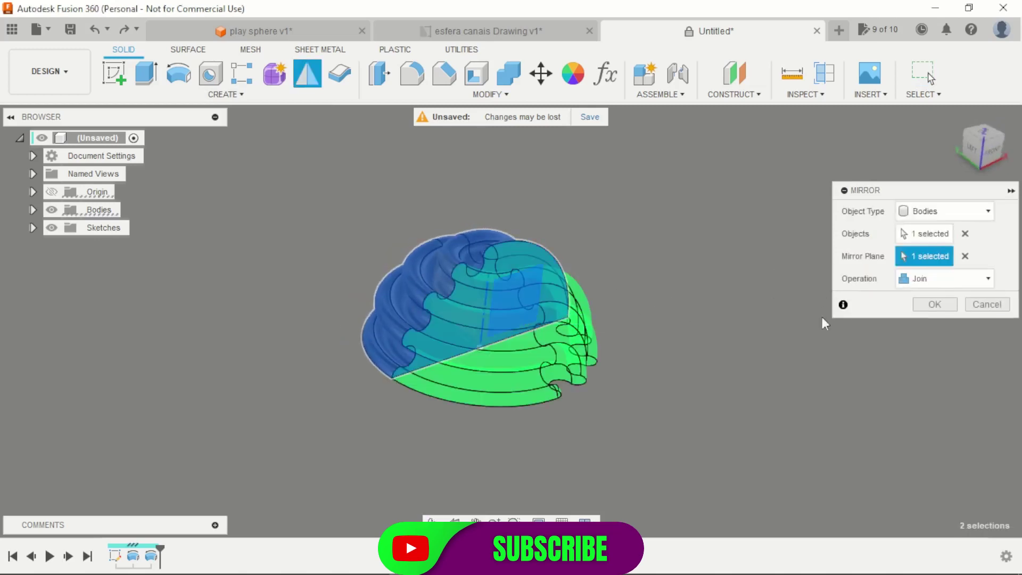
left_click(937, 311)
mouse_move(793, 293)
middle_mouse_down("shift")
mouse_move(703, 306)
mouse_move(609, 230)
mouse_move(652, 353)
mouse_move(620, 308)
mouse_move(732, 251)
mouse_move(737, 353)
mouse_move(755, 325)
mouse_move(500, 369)
middle_mouse_up("shift")
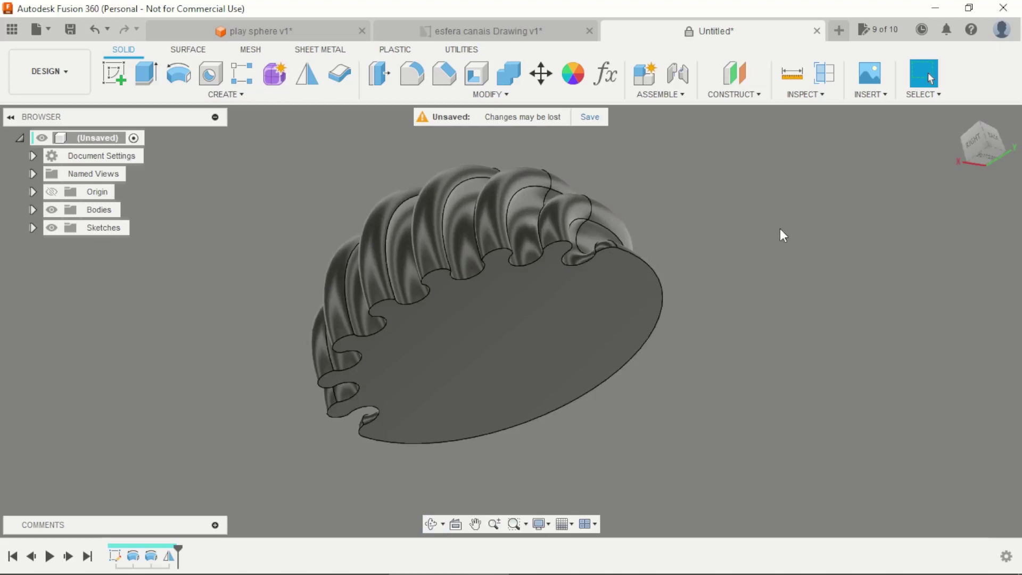
mouse_move(782, 235)
middle_mouse_down("shift")
mouse_move(762, 216)
mouse_move(798, 327)
mouse_move(708, 275)
middle_mouse_up("shift")
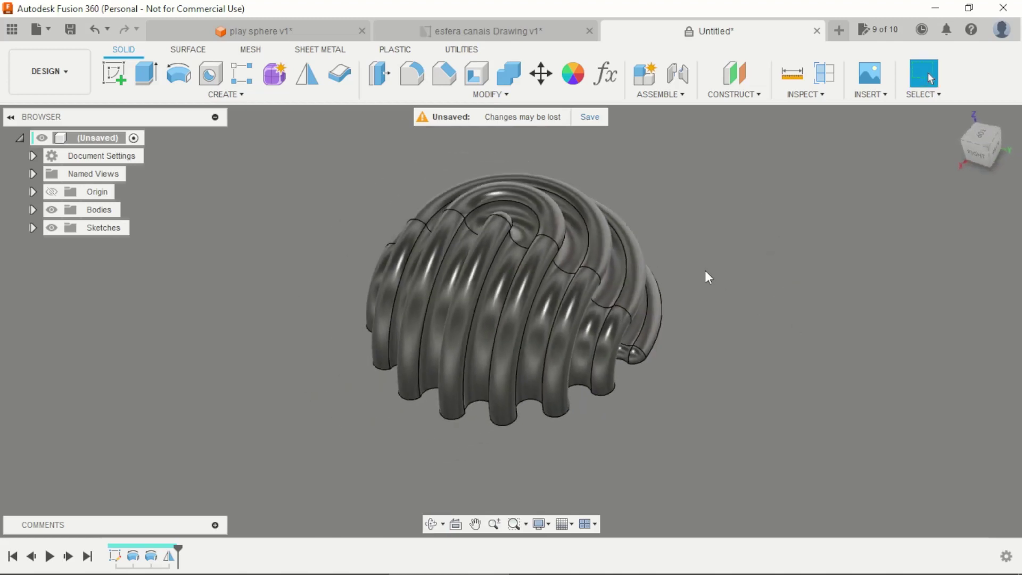
mouse_move(745, 333)
middle_mouse_down("shift")
mouse_move(621, 245)
mouse_move(675, 192)
middle_mouse_up("shift")
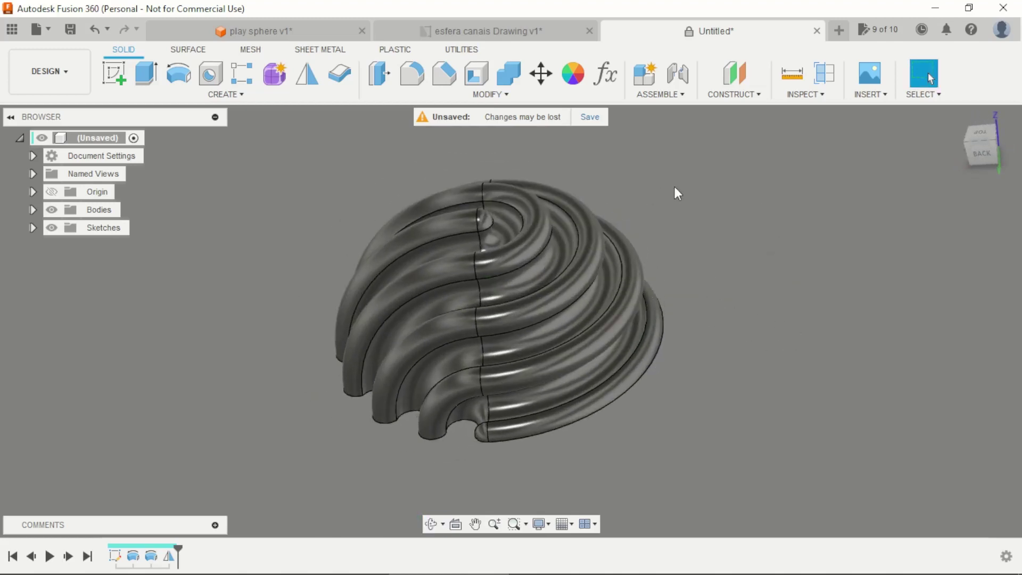
Export the design as a binary STL mesh in millimetres at High refinement.
right_click(116, 138)
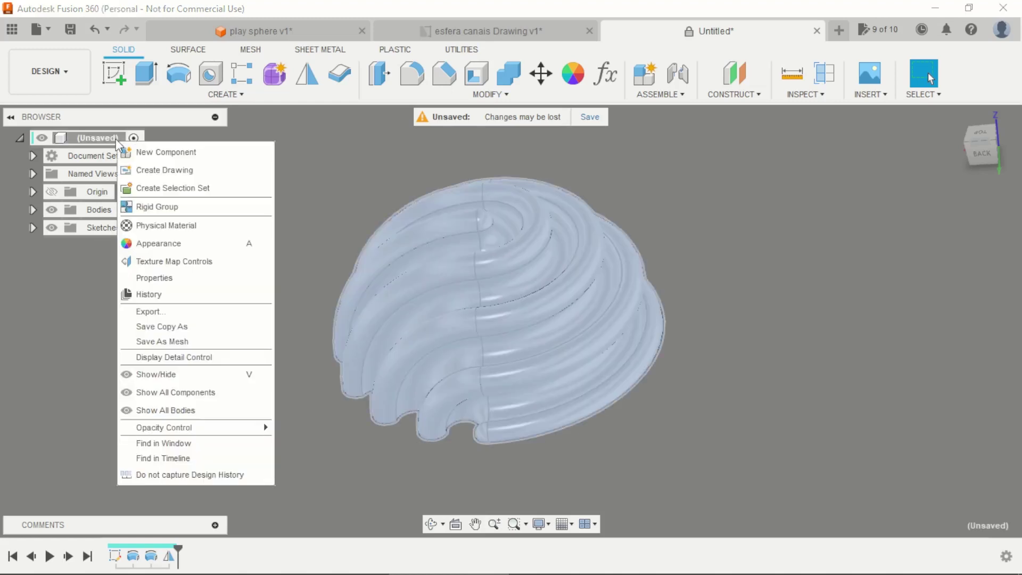
left_click(162, 342)
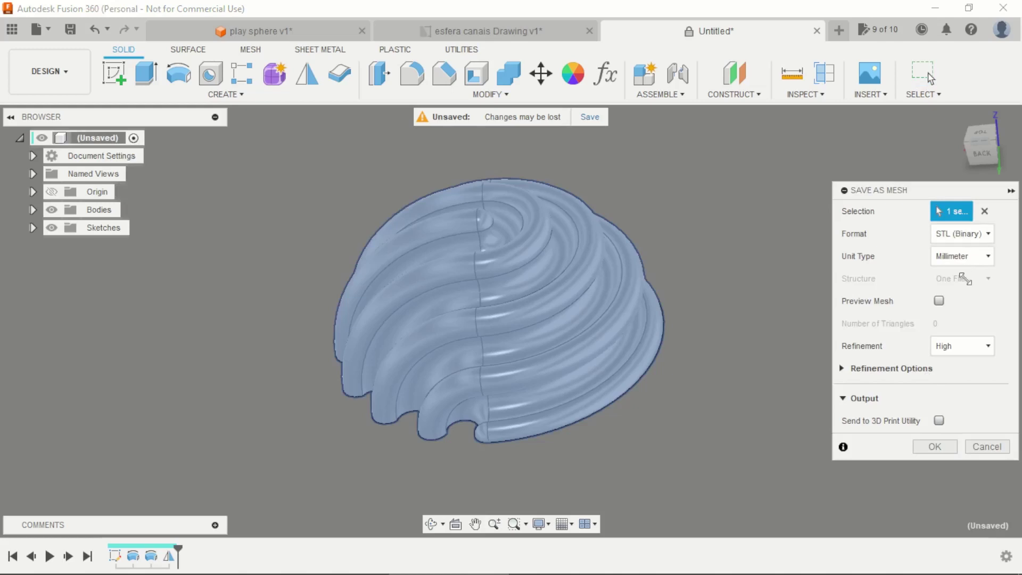
left_click(938, 447)
left_click(986, 447)
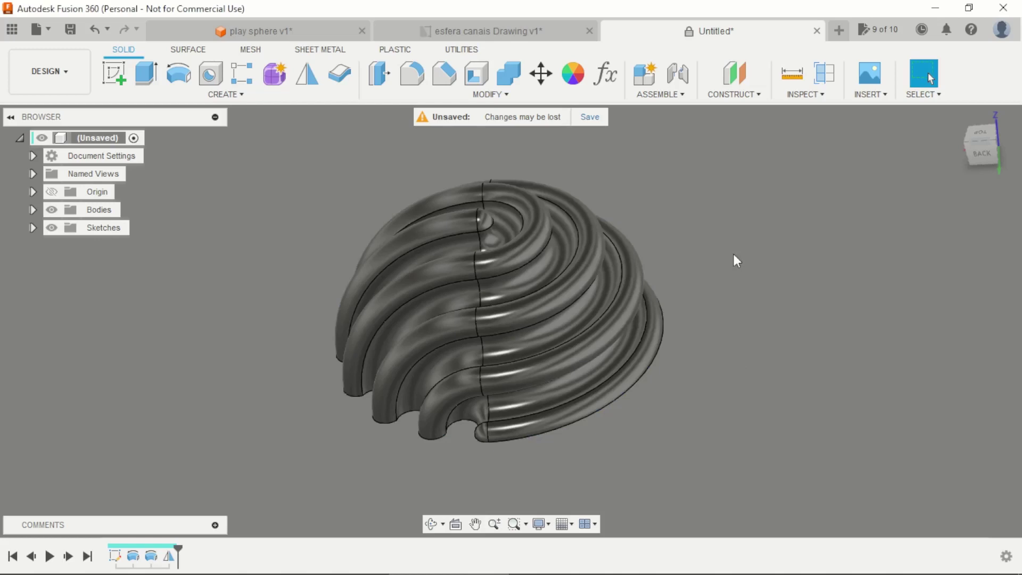
Orbit and zoom to inspect the dome's flat underside and ribbed outer side.
mouse_move(733, 254)
middle_mouse_down("shift")
mouse_move(806, 222)
mouse_move(785, 248)
middle_mouse_up("shift")
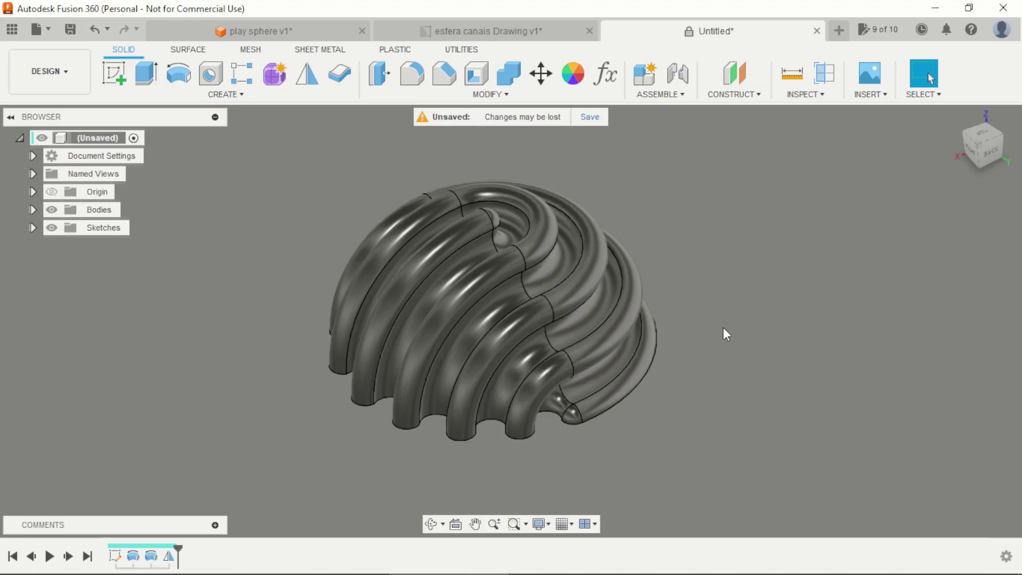
mouse_move(722, 330)
middle_mouse_down("shift")
mouse_move(680, 241)
mouse_move(694, 229)
mouse_move(542, 186)
middle_mouse_up("shift")
scroll(532, 192, "up", 2)
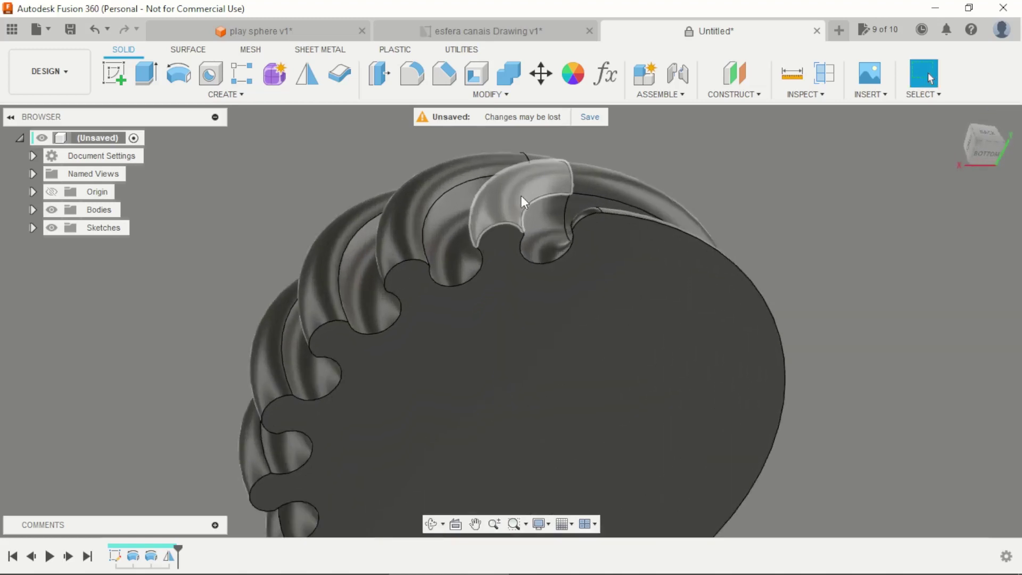
scroll(521, 196, "up", 3)
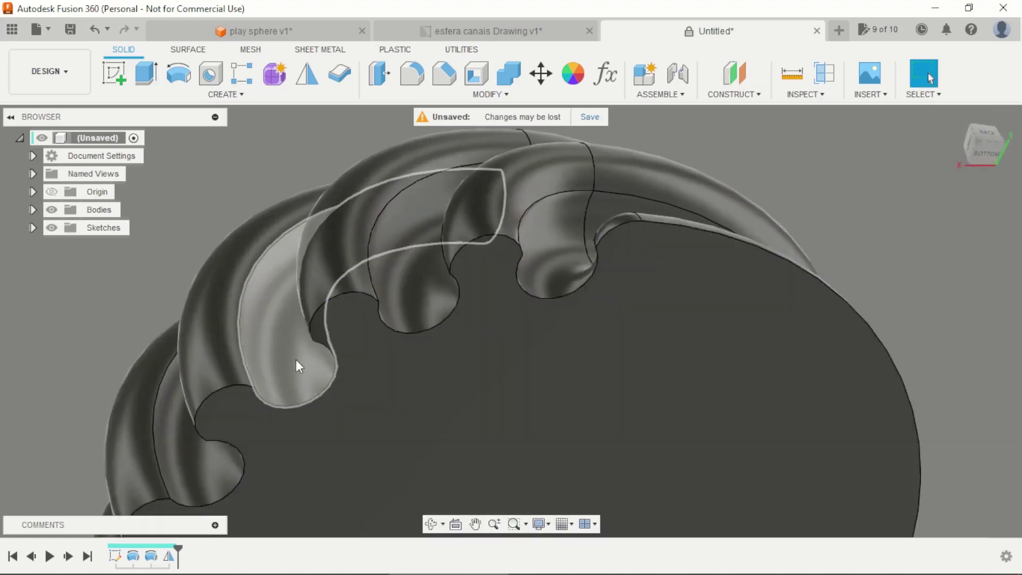
scroll(453, 247, "down", 4)
mouse_move(452, 247)
middle_mouse_down("shift")
mouse_move(616, 213)
mouse_move(429, 337)
mouse_move(519, 307)
middle_mouse_up("shift")
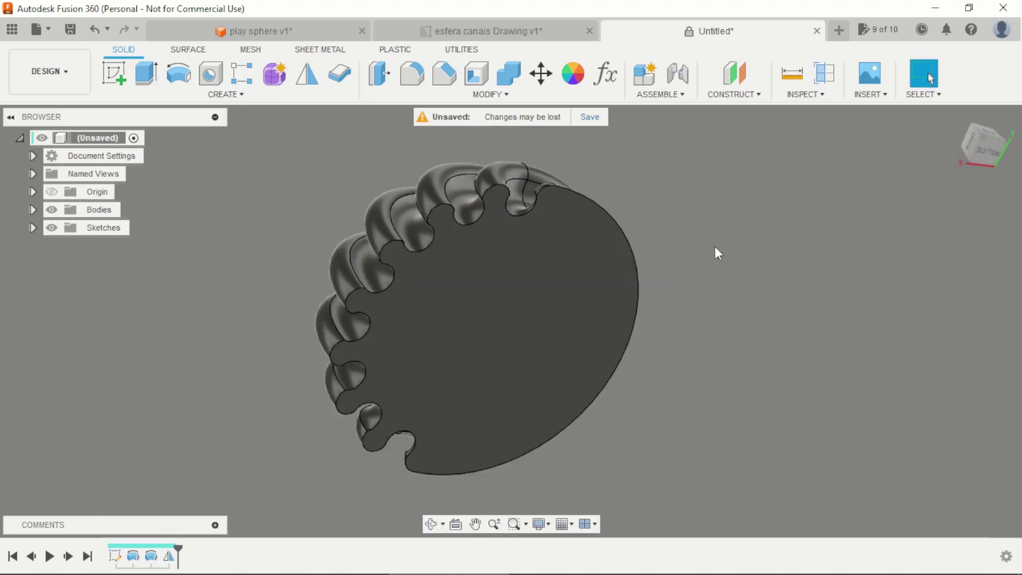
mouse_move(665, 196)
middle_mouse_down("shift")
mouse_move(669, 258)
mouse_move(703, 299)
mouse_move(685, 308)
middle_mouse_up("shift")
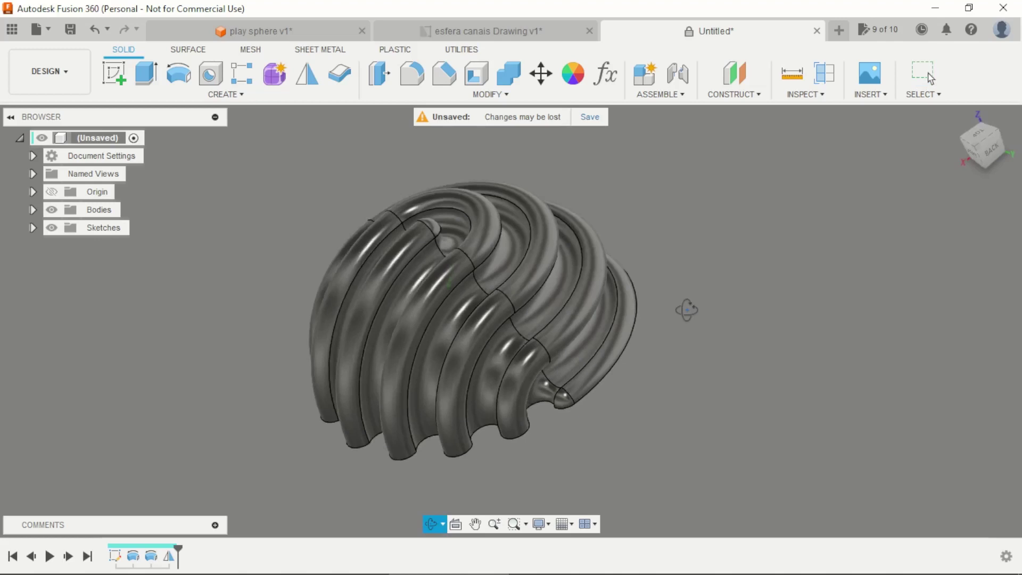
mouse_move(691, 269)
middle_mouse_down("shift")
mouse_move(704, 266)
mouse_move(547, 218)
mouse_move(551, 189)
middle_mouse_up("shift")
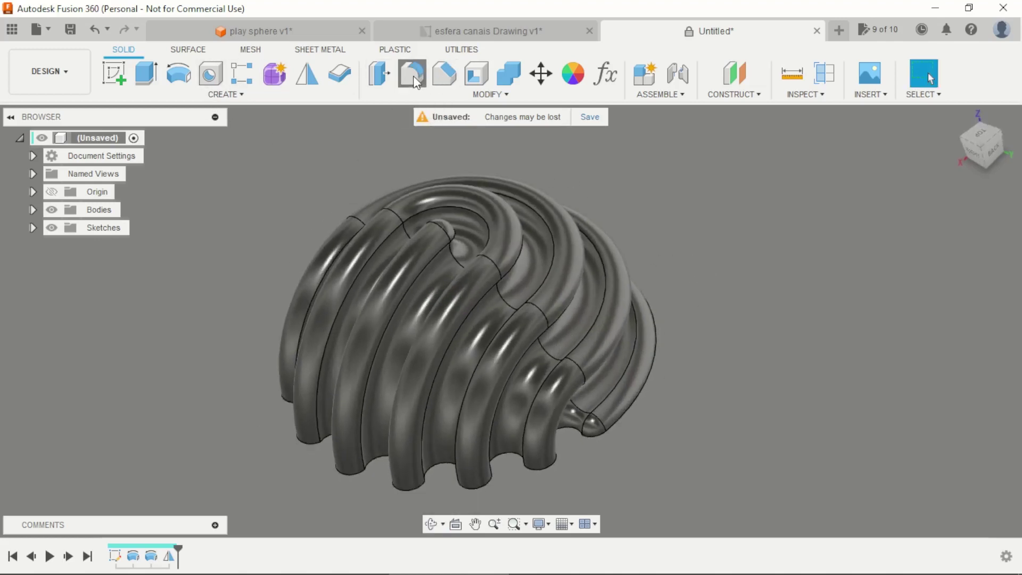
Select the half-sphere's channel edge chains for a fillet.
left_click(413, 76)
scroll(429, 274, "up", 2)
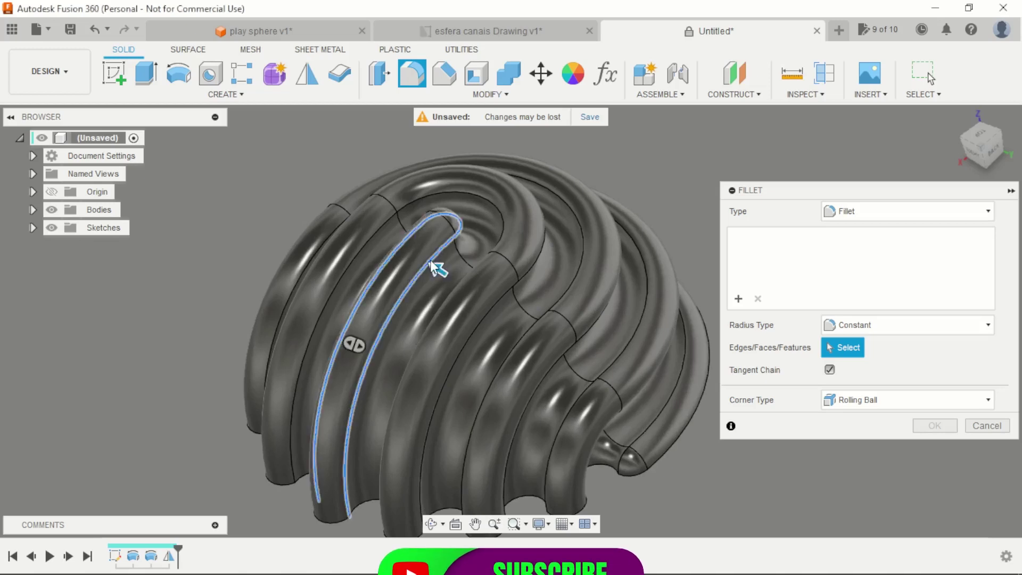
left_click(432, 263)
left_click(504, 292)
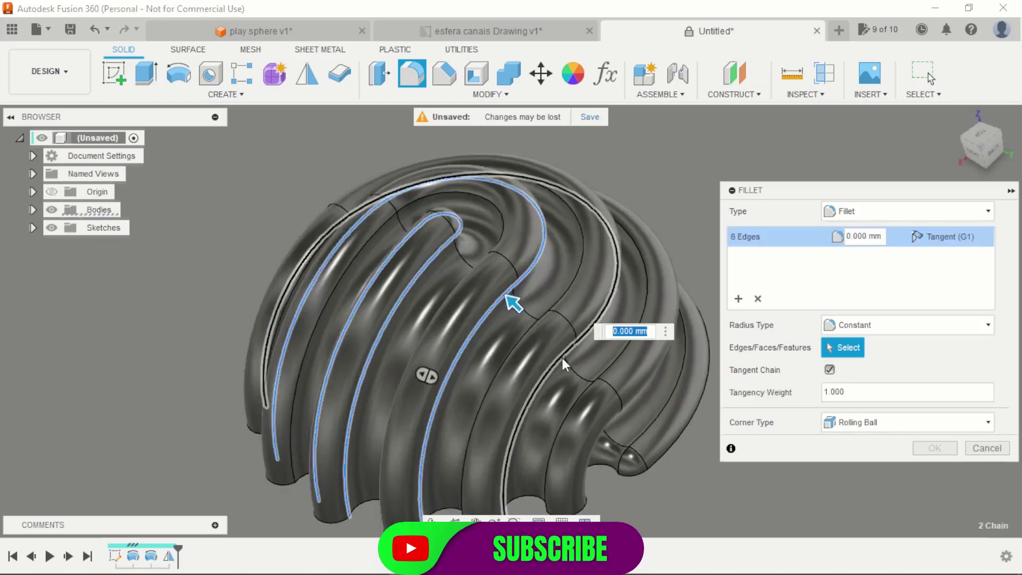
left_click(562, 357)
left_click(597, 378)
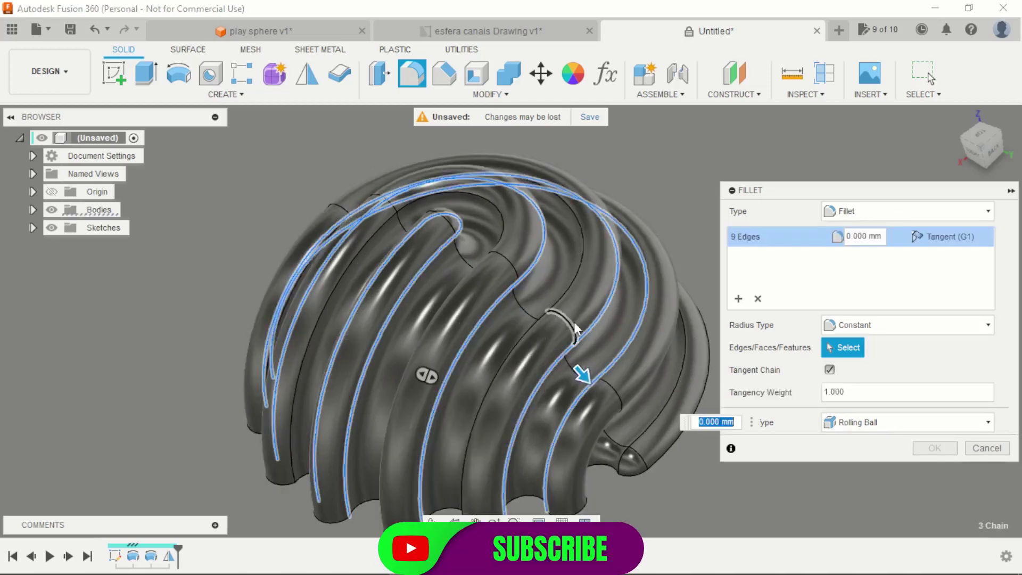
left_click(568, 293)
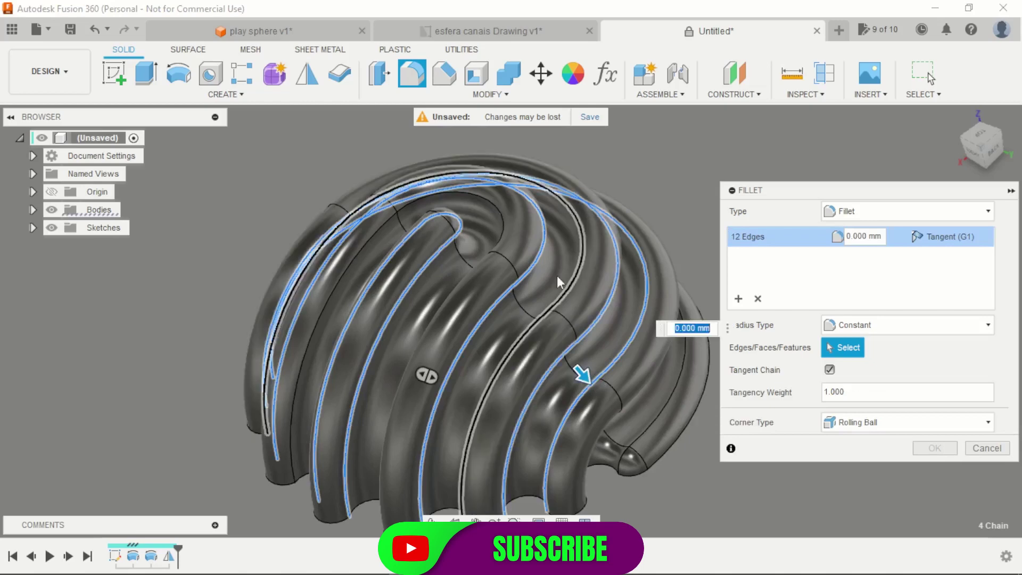
left_click(500, 213)
scroll(424, 235, "down", 3)
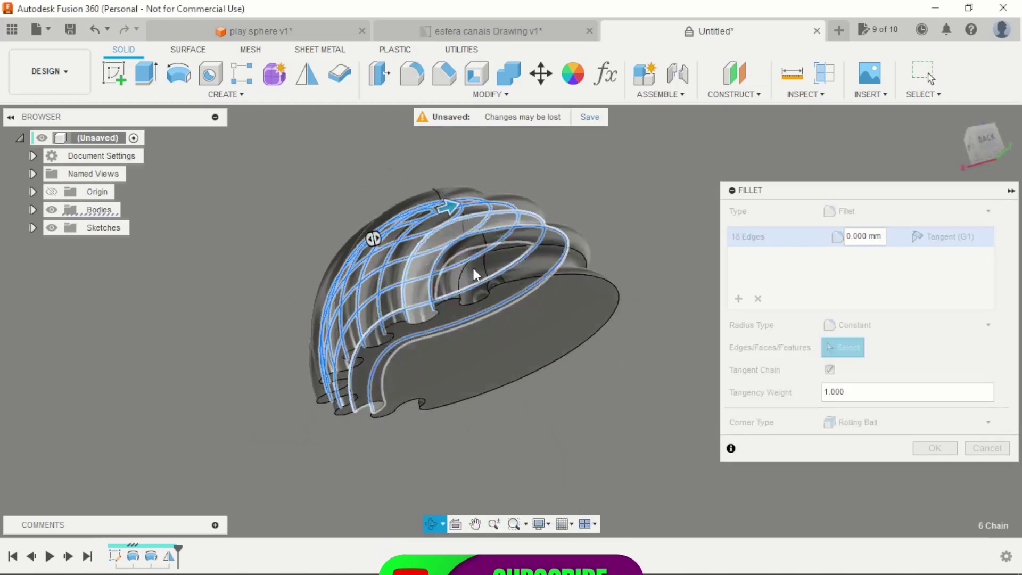
middle_click_drag(424, 234, 599, 263, "shift")
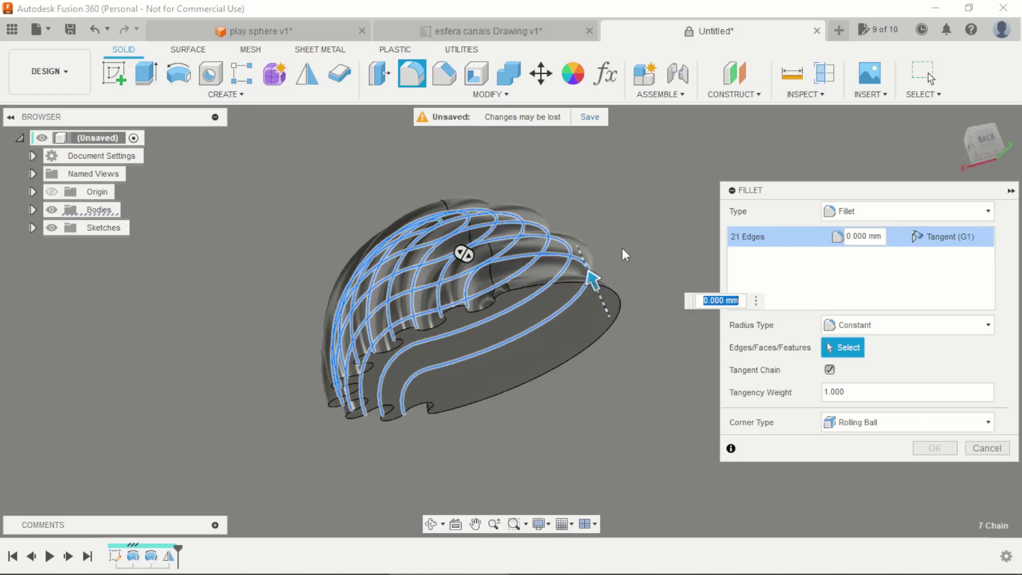
Apply a 1 mm fillet to the selected channel edges and inspect the rounded ribs.
type("1")
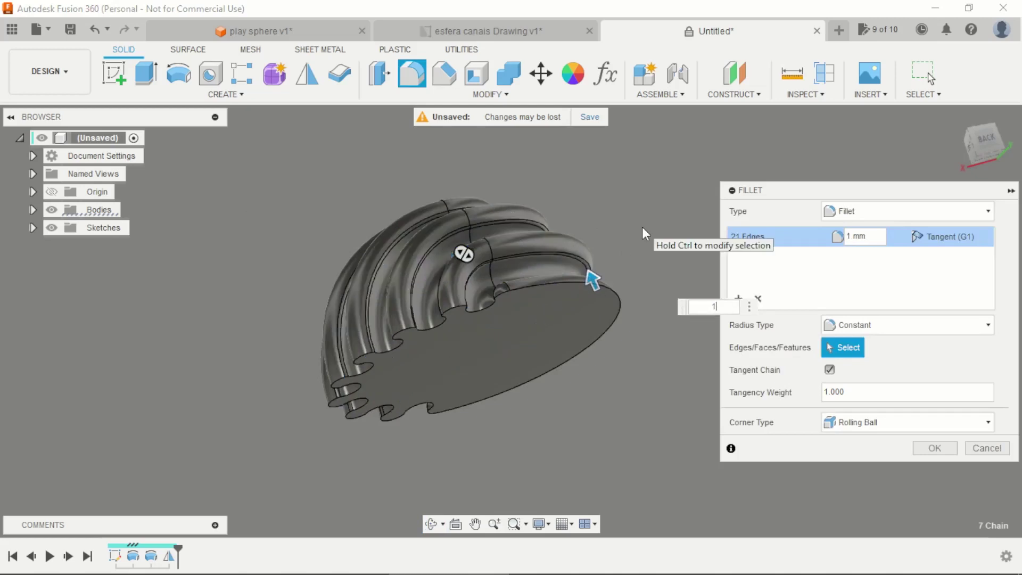
key("Return")
middle_click_drag(641, 226, 479, 176, "shift")
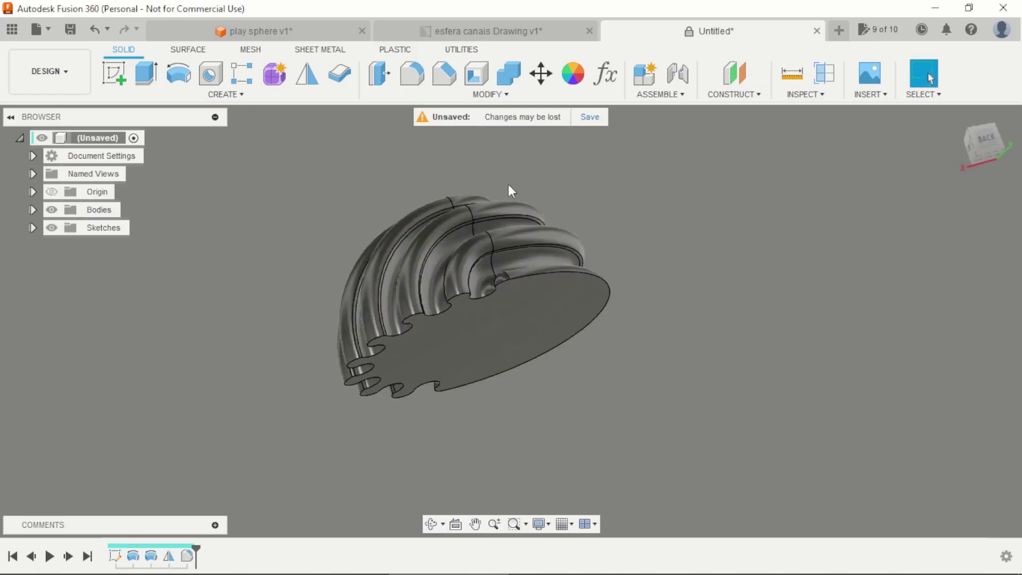
mouse_move(552, 235)
middle_mouse_down("shift")
mouse_move(696, 284)
mouse_move(710, 300)
middle_mouse_up("shift")
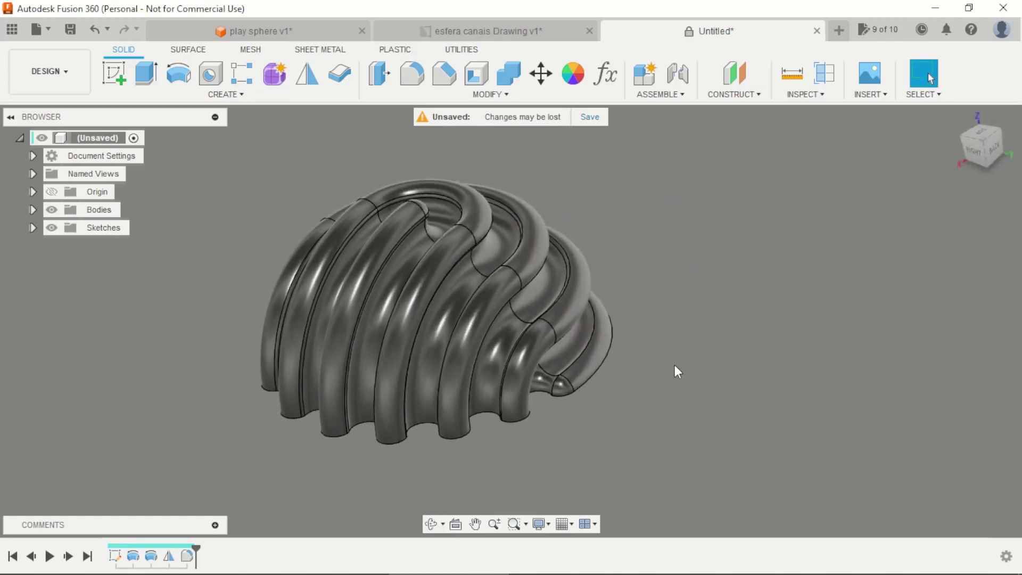
mouse_move(678, 371)
middle_mouse_down("shift")
mouse_move(669, 347)
mouse_move(669, 369)
mouse_move(710, 339)
mouse_move(675, 358)
mouse_move(692, 270)
mouse_move(693, 330)
mouse_move(687, 262)
mouse_move(700, 251)
mouse_move(707, 351)
mouse_move(696, 368)
middle_mouse_up("shift")
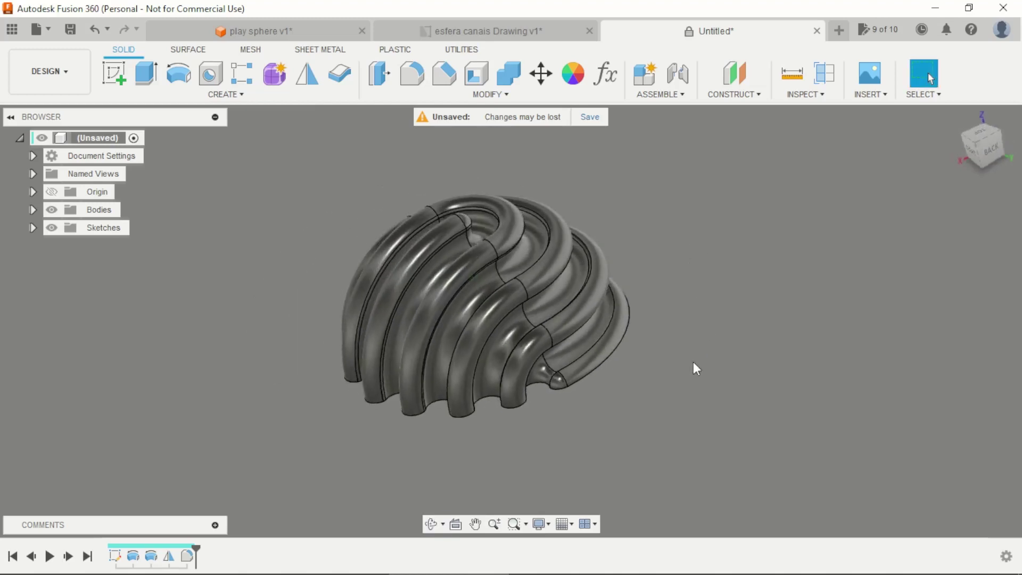
scroll(696, 369, "up", 2)
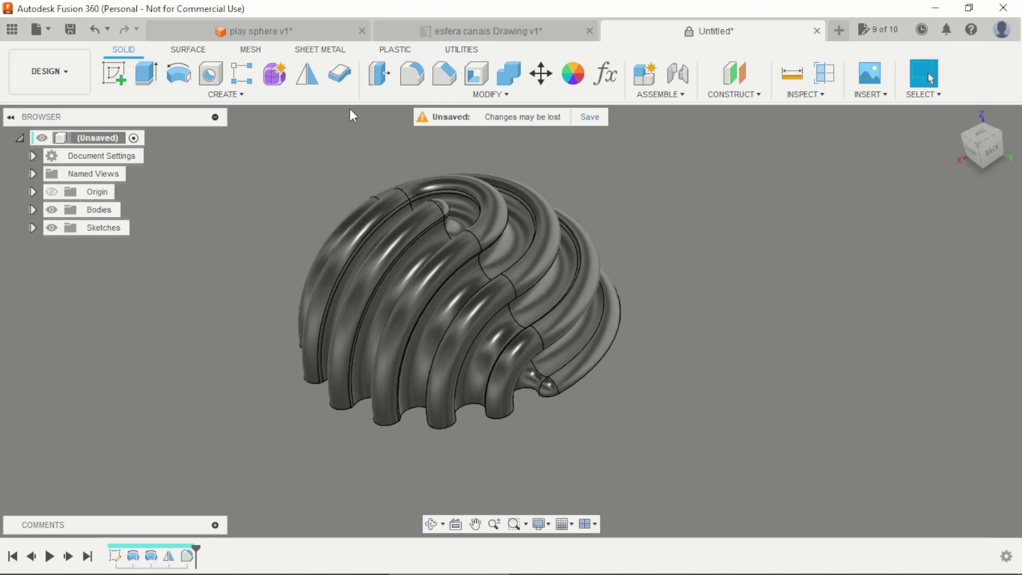
Mirror Body1 across its flat base face, joining the copy into one full sphere.
left_click(317, 78)
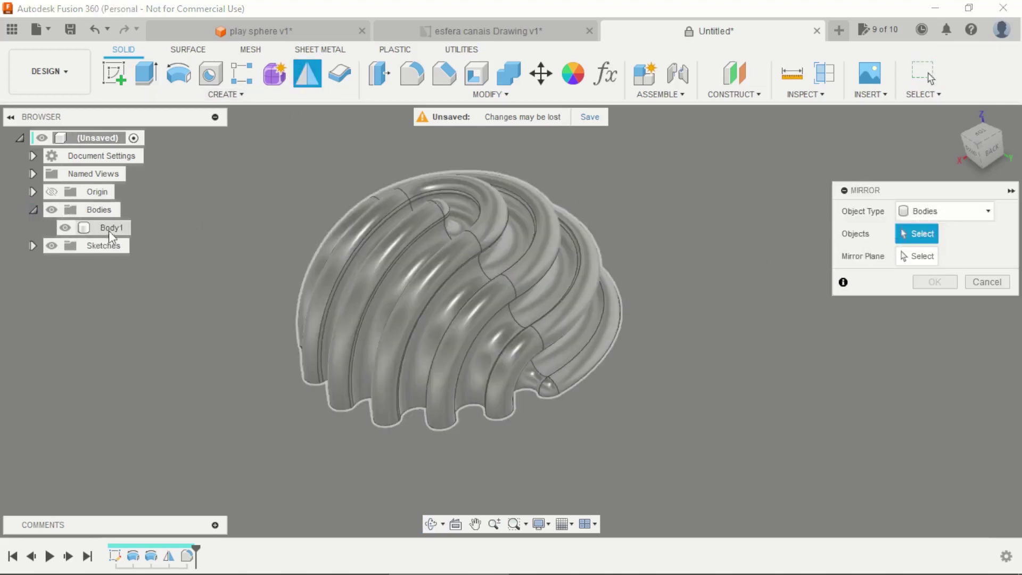
left_click(106, 227)
middle_click_drag(742, 324, 522, 286, "shift")
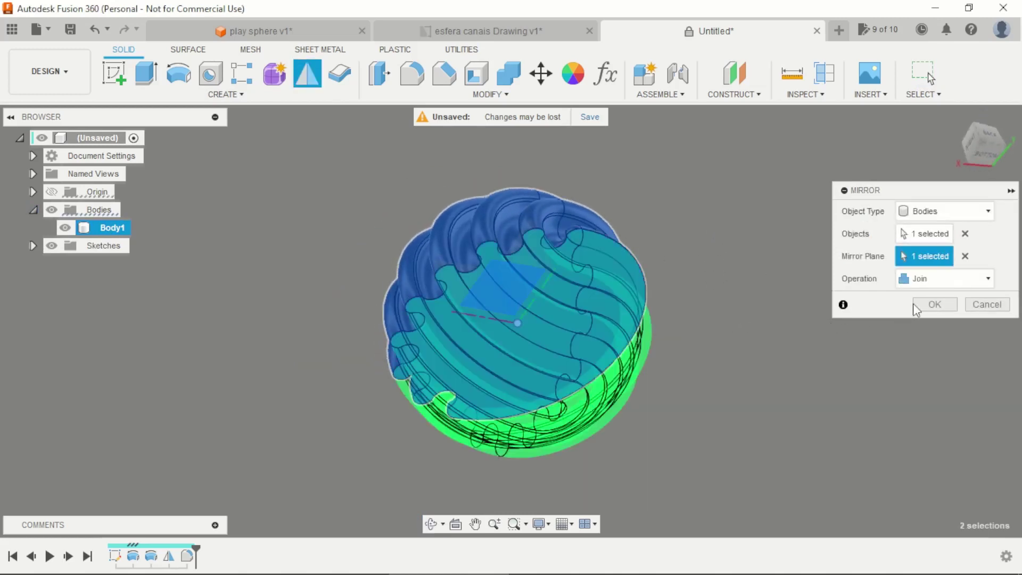
left_click(934, 305)
mouse_move(802, 313)
middle_mouse_down("shift")
mouse_move(692, 292)
mouse_move(746, 349)
mouse_move(762, 387)
mouse_move(842, 371)
mouse_move(787, 369)
mouse_move(745, 320)
middle_mouse_up("shift")
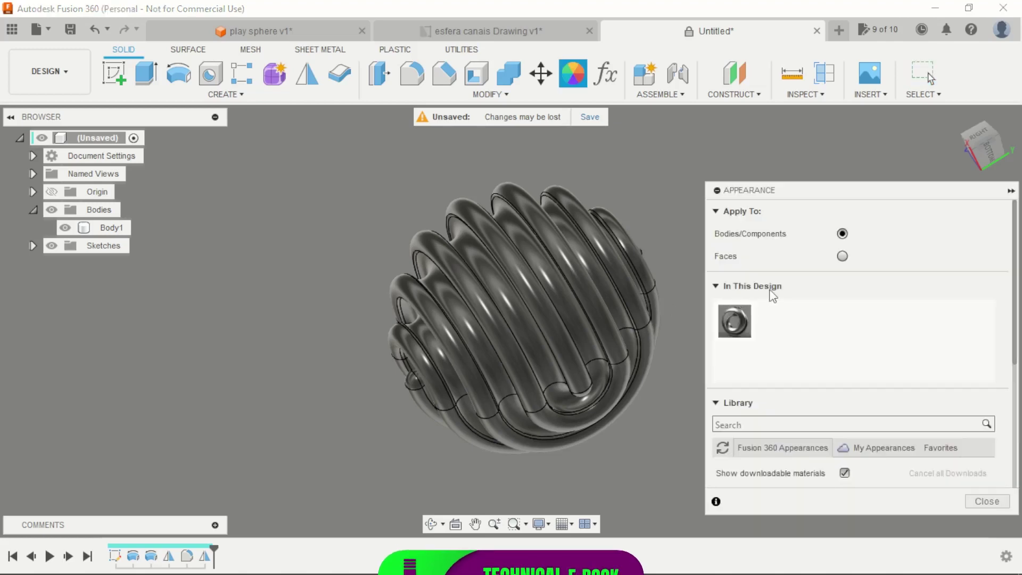
Apply the Paint - Enamel Glossy (Green) appearance to the whole sphere body.
scroll(851, 372, "down", 3)
scroll(756, 372, "down", 5)
scroll(757, 407, "down", 2)
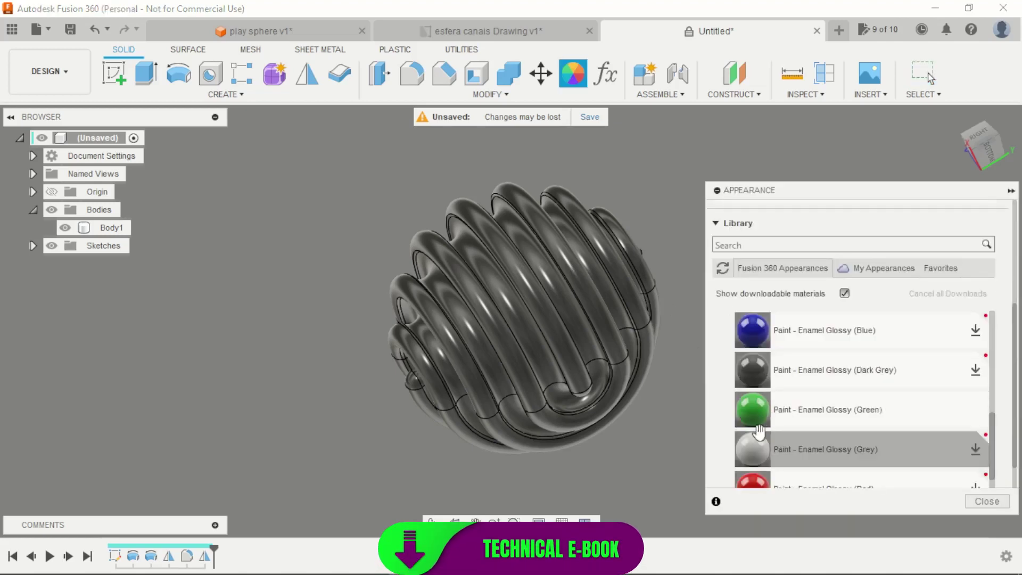
left_click_drag(752, 408, 639, 394)
left_click(986, 511)
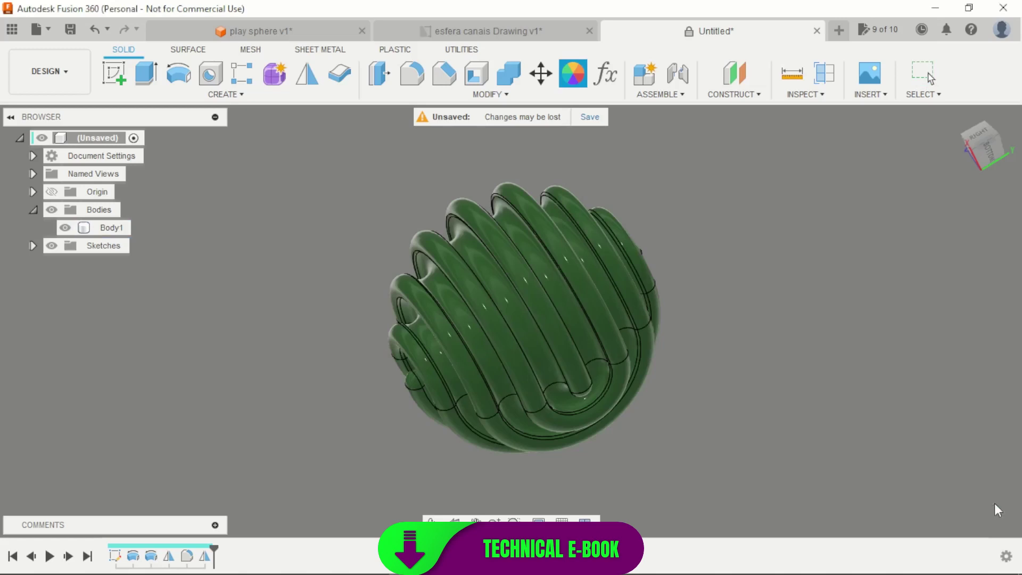
middle_click_drag(725, 275, 519, 314, "shift")
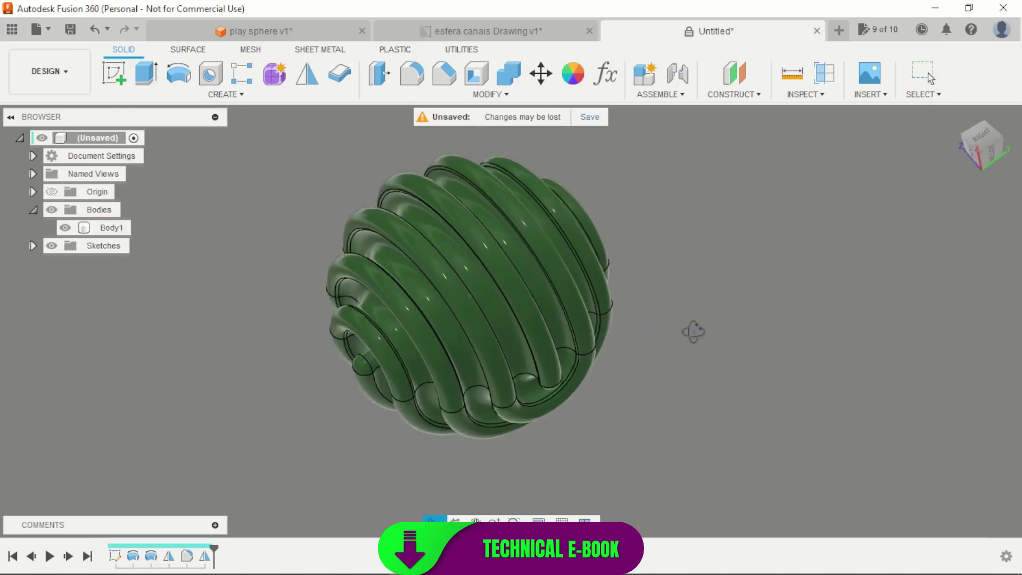
left_click(164, 90)
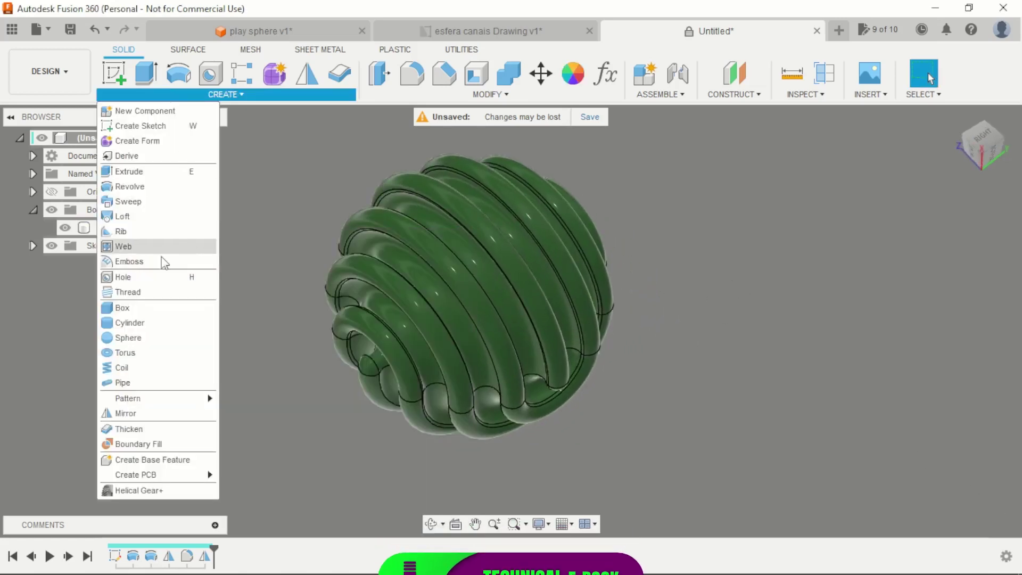
Cut a 5.8 mm diameter sphere centred at the origin.
left_click(139, 322)
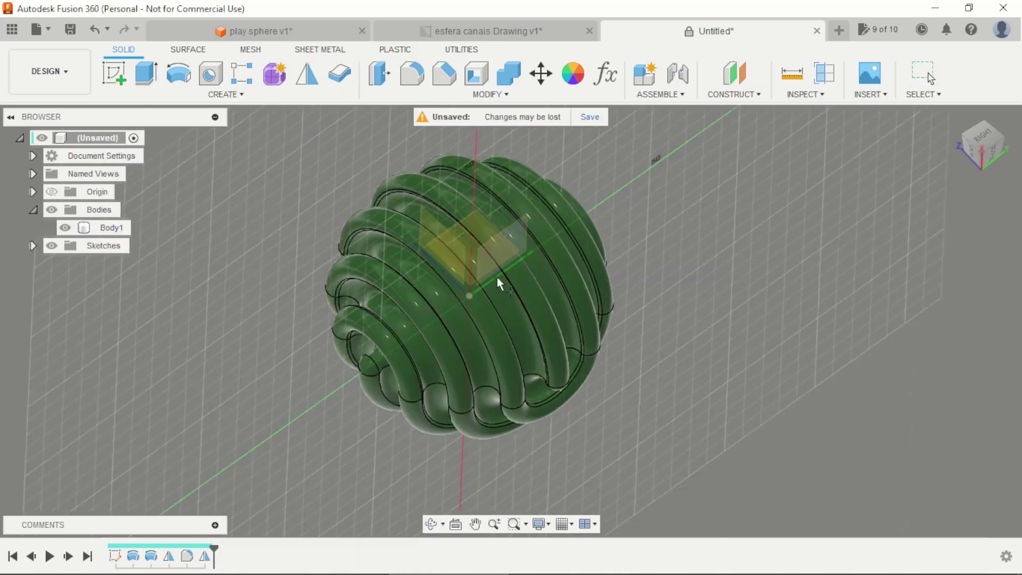
middle_click_drag(505, 247, 667, 278, "shift")
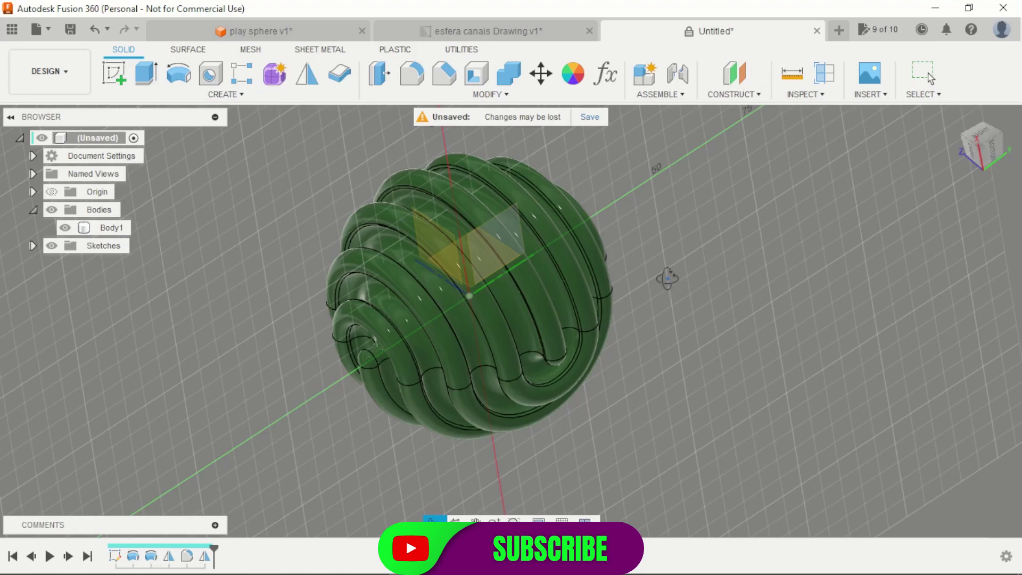
middle_click_drag(666, 278, 513, 221, "shift")
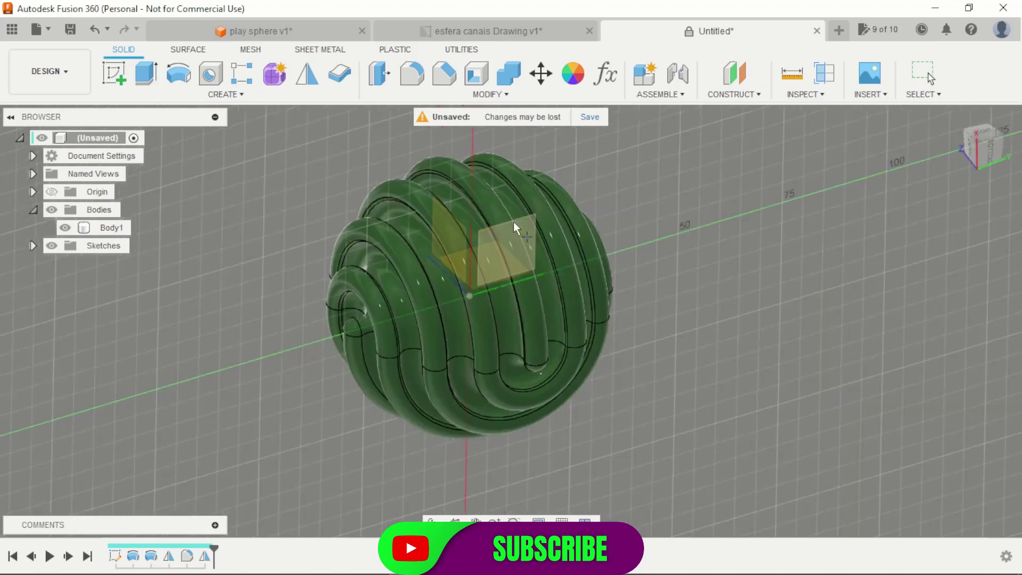
left_click(514, 223)
left_click(468, 296)
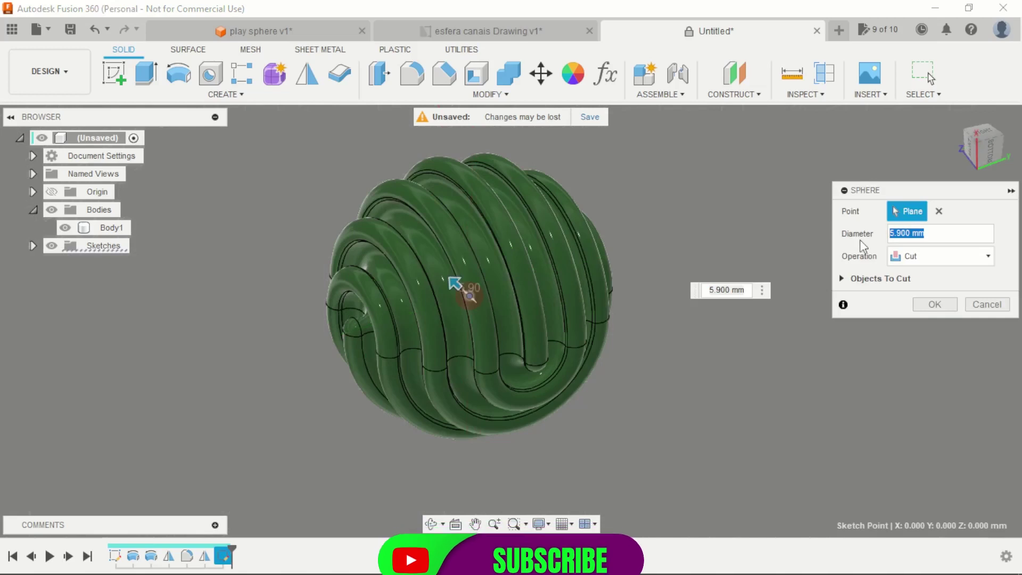
type("5")
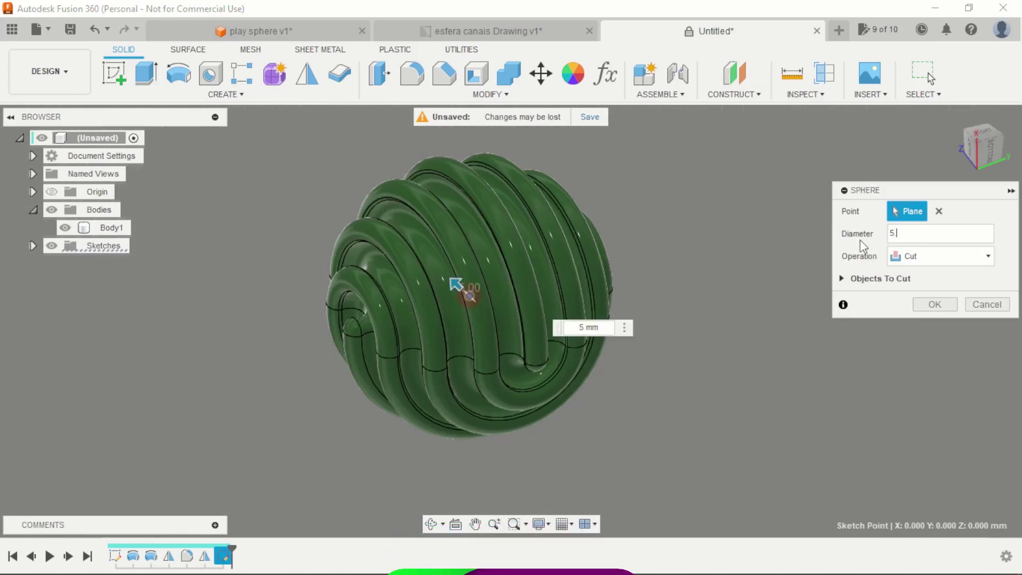
type(".8")
key("Return")
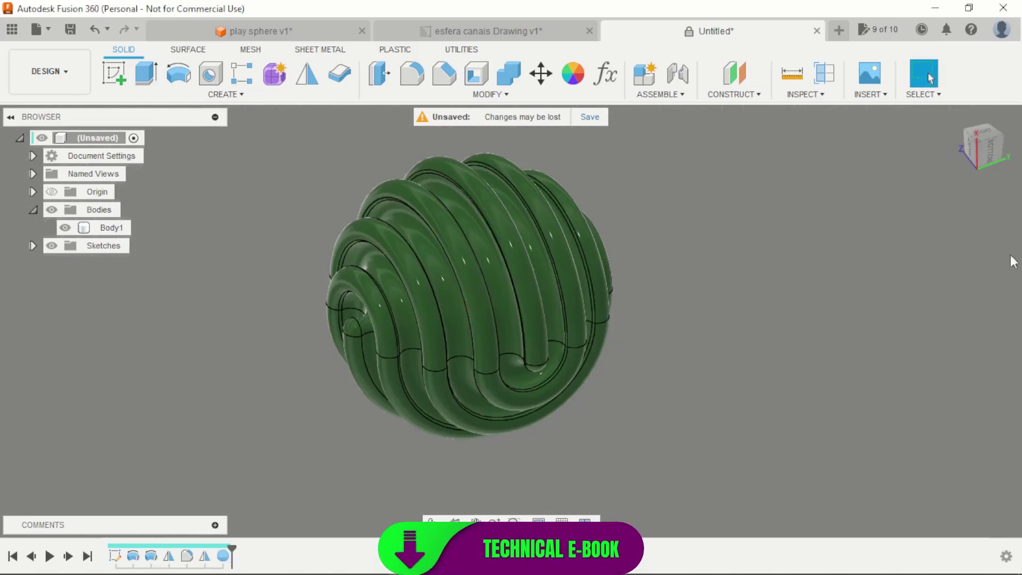
View the model from the Bottom, then start a Move on Body1 and cancel it.
left_click(992, 154)
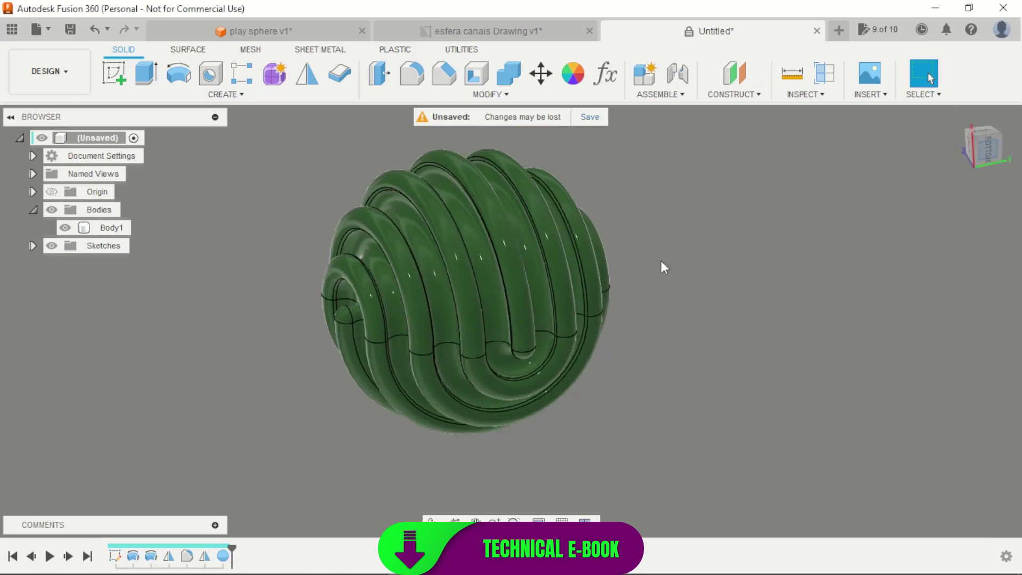
left_click(540, 73)
scroll(224, 469, "up", 2)
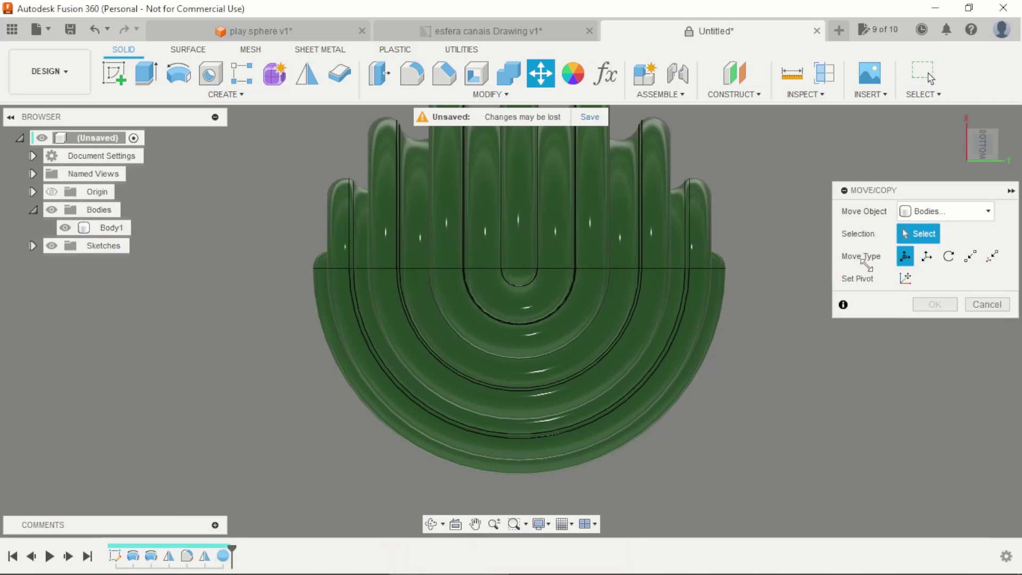
left_click(82, 229)
left_click(987, 303)
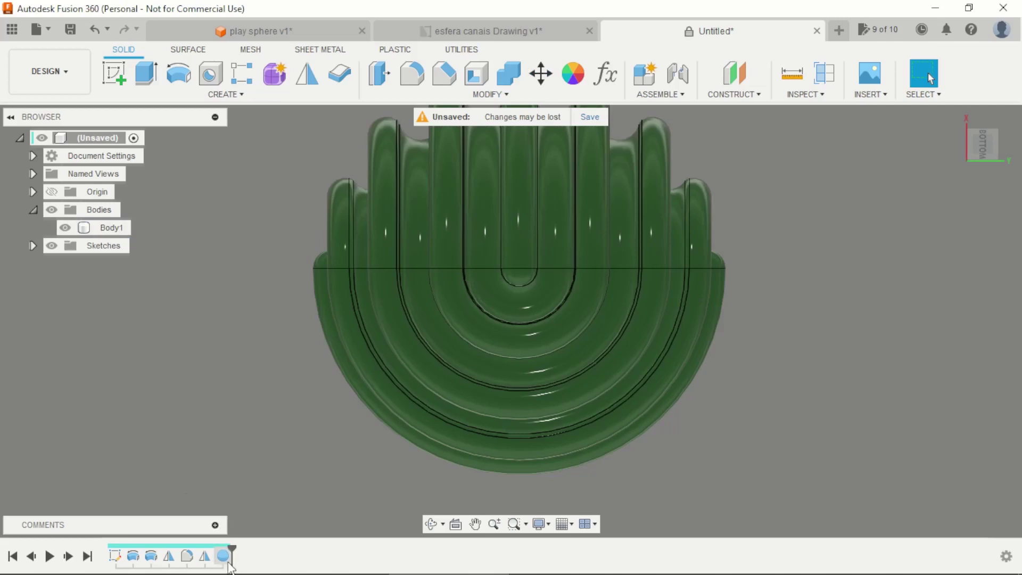
Change the sphere cut feature to New Body, creating the Body2 ball.
double_click(227, 560)
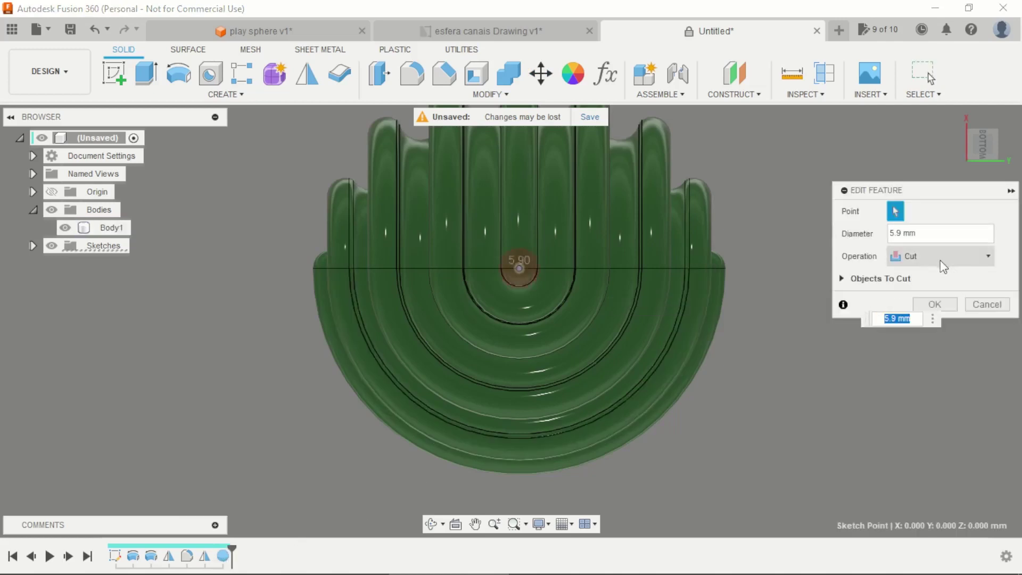
left_click(943, 260)
left_click(930, 319)
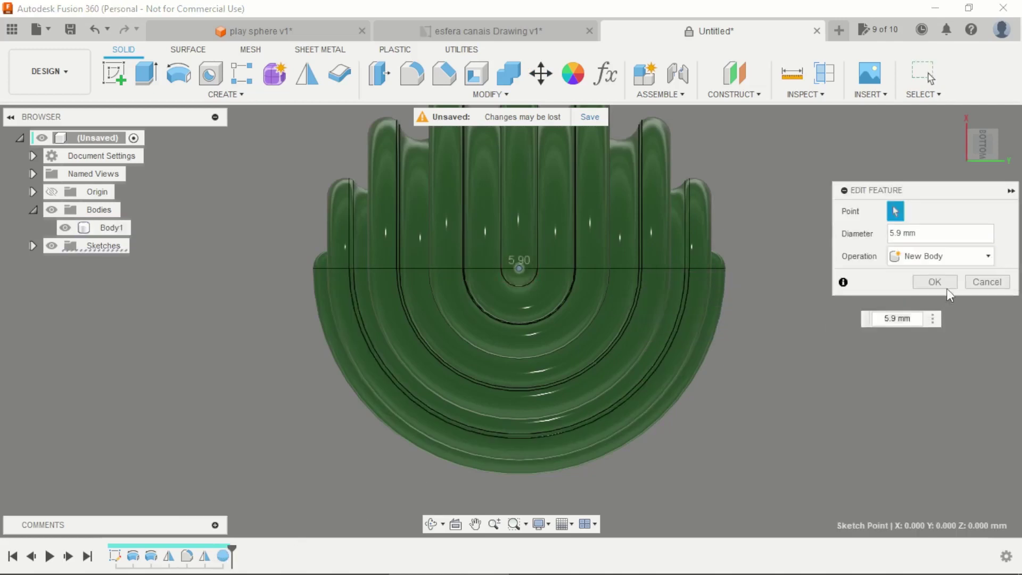
left_click(935, 282)
scroll(404, 269, "down", 2)
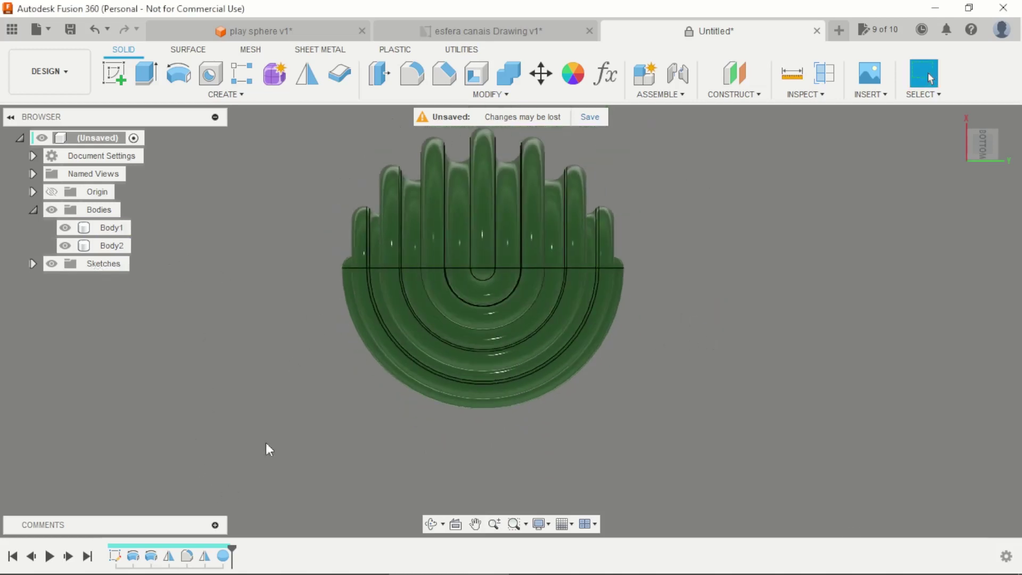
Move Body2 about 26 mm up toward one of the spiral channels.
left_click(540, 73)
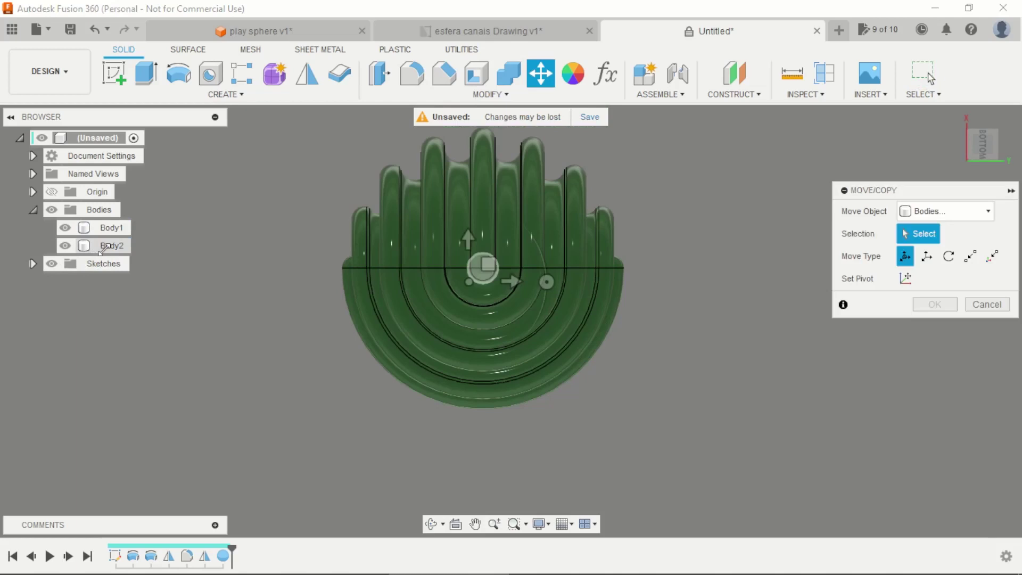
left_click(102, 248)
scroll(469, 319, "up", 2)
scroll(501, 405, "up", 2)
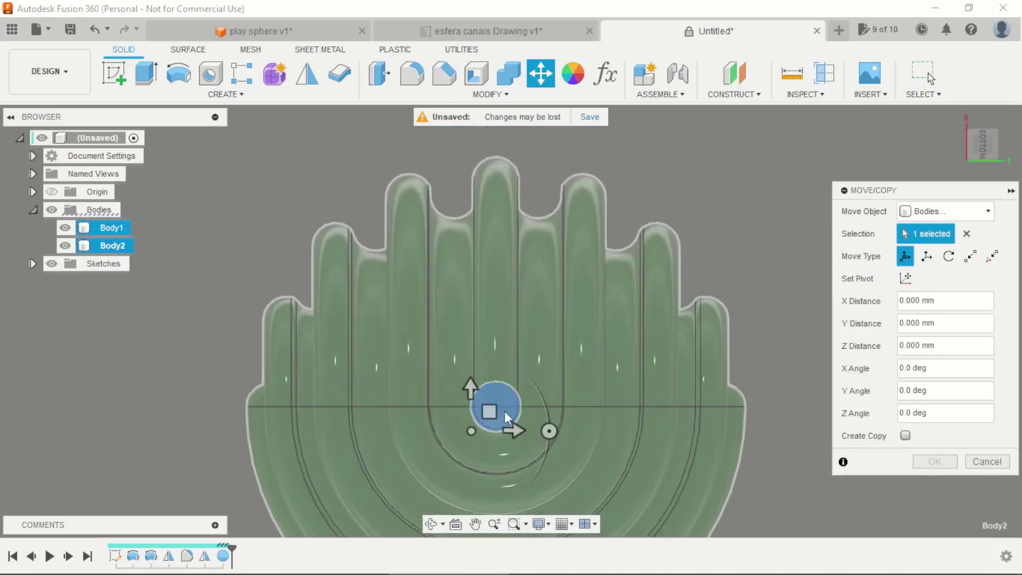
left_click_drag(469, 387, 442, 171)
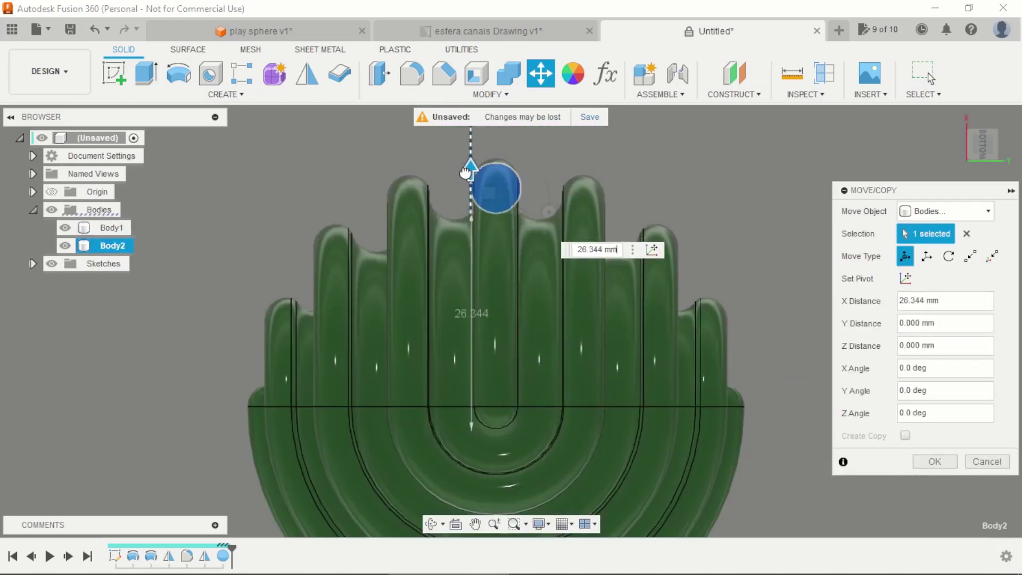
scroll(441, 171, "up", 2)
scroll(442, 177, "up", 2)
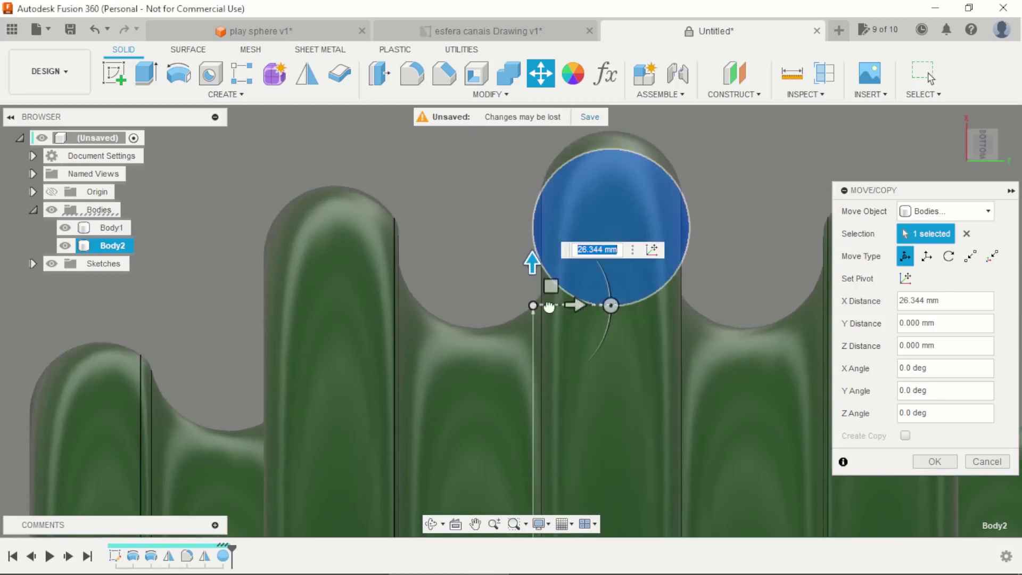
middle_click_drag(571, 294, 462, 305)
Nudge the ball sideways and down until it rests in the channel, and confirm.
left_click_drag(462, 304, 444, 304)
scroll(443, 303, "up", 1)
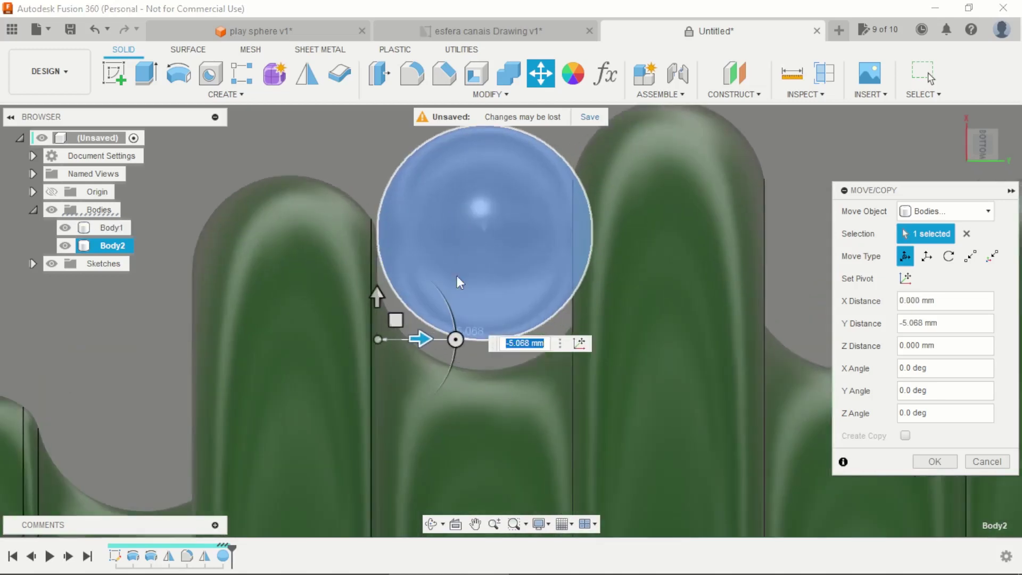
left_click_drag(379, 302, 385, 326)
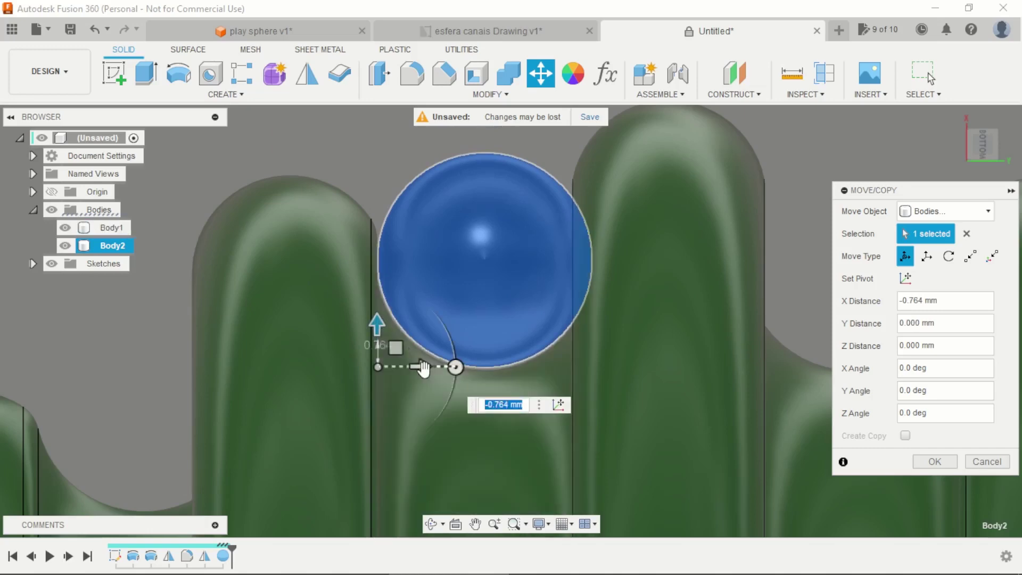
left_click_drag(422, 369, 422, 368)
scroll(475, 375, "up", 2)
scroll(491, 352, "down", 3)
scroll(490, 349, "down", 2)
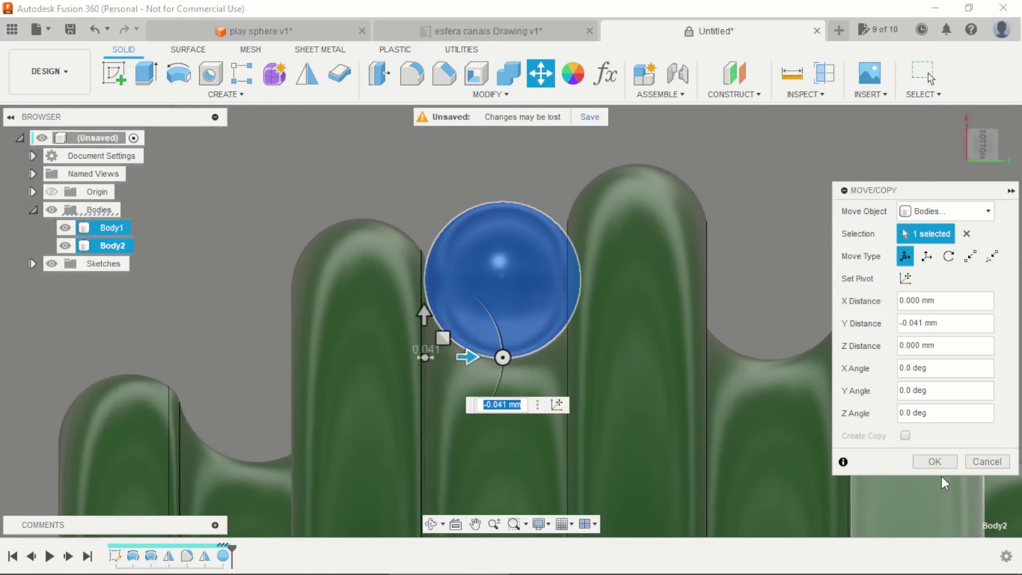
left_click(936, 460)
scroll(409, 195, "down", 1)
scroll(408, 195, "down", 2)
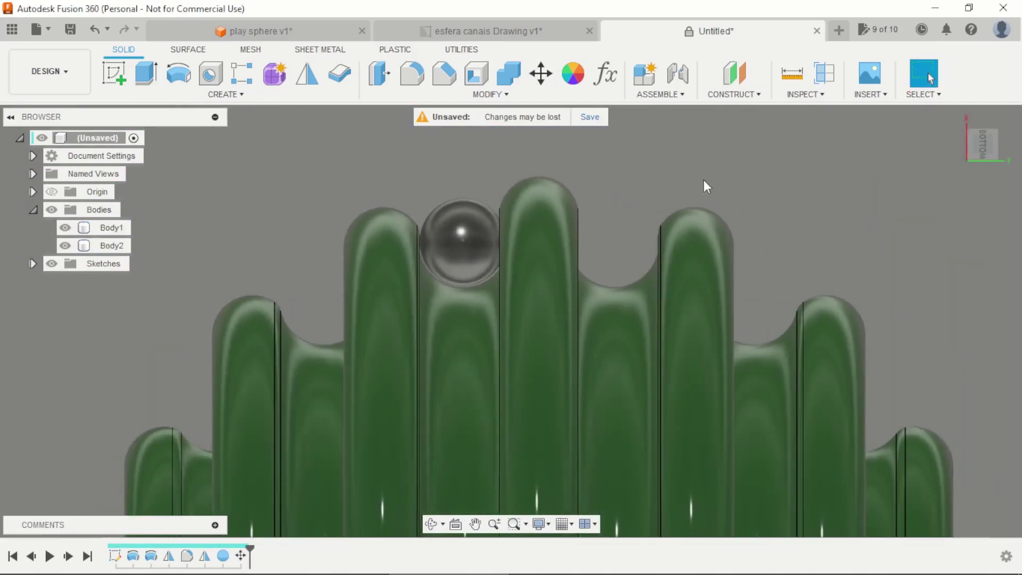
middle_click_drag(703, 181, 697, 244, "shift")
Create a flipped section analysis along the XY plane.
left_click(823, 74)
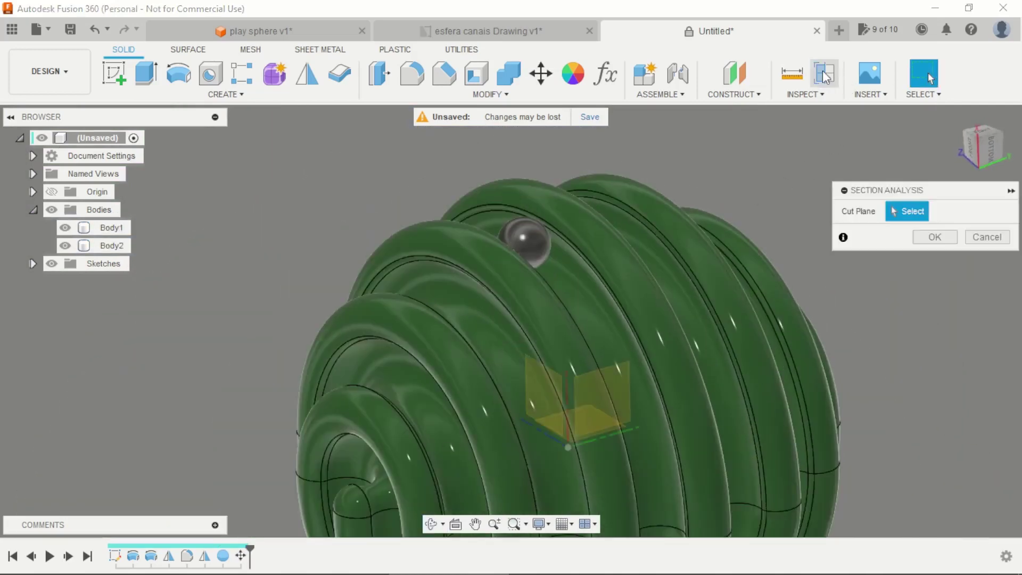
scroll(415, 207, "down", 2)
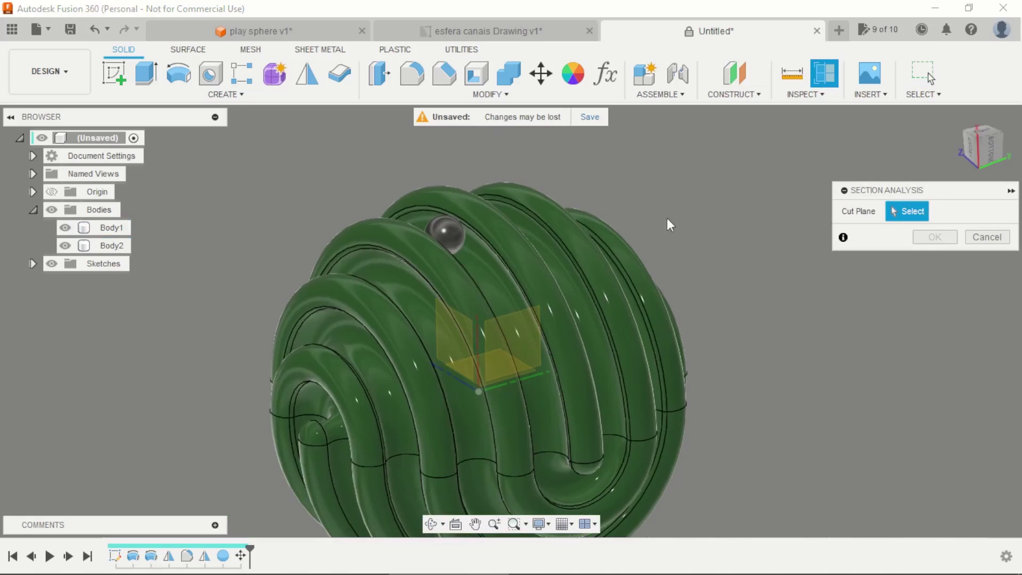
mouse_move(669, 221)
middle_mouse_down("shift")
mouse_move(764, 223)
mouse_move(533, 239)
middle_mouse_up("shift")
left_click(514, 288)
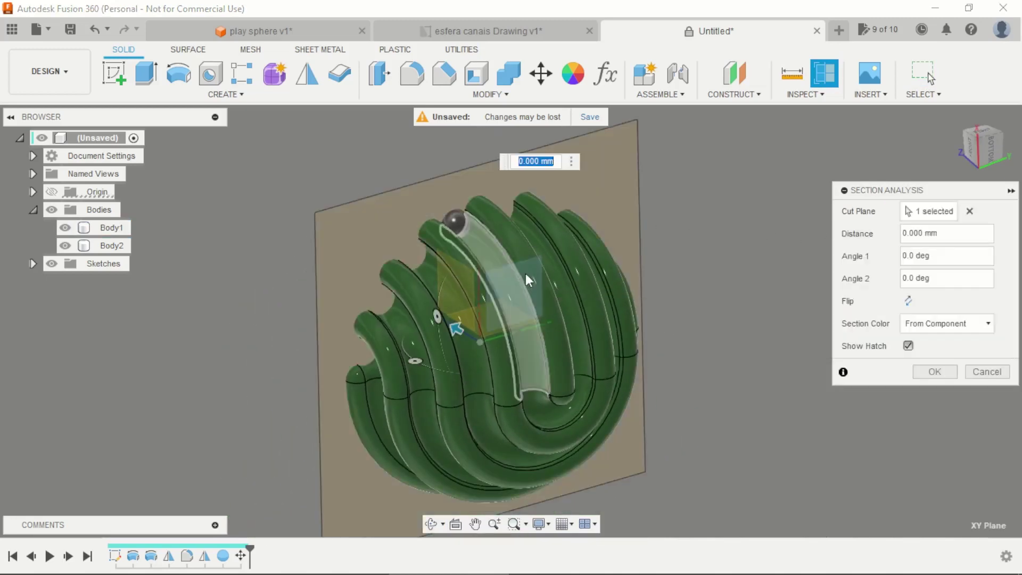
left_click(907, 301)
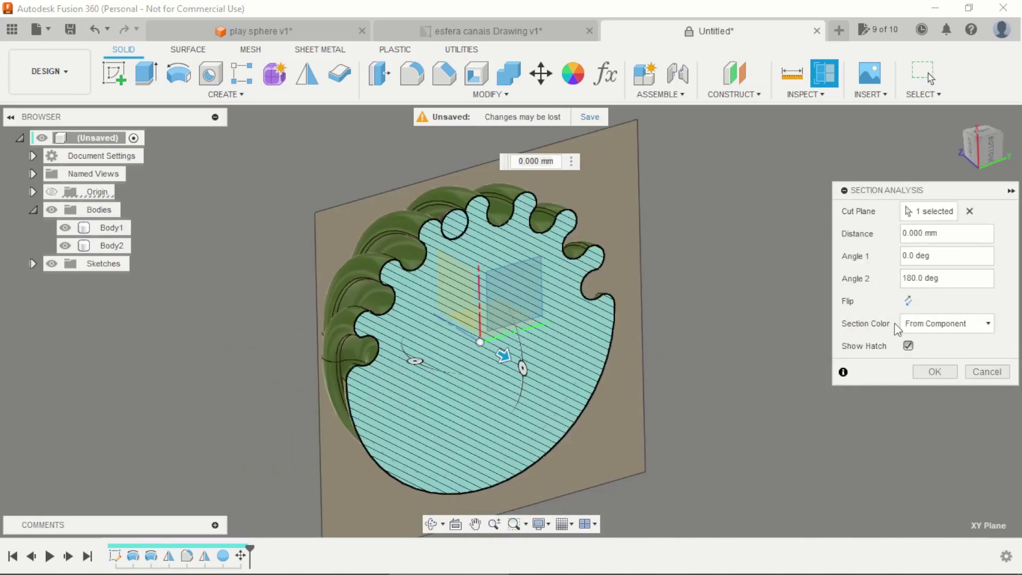
left_click(935, 372)
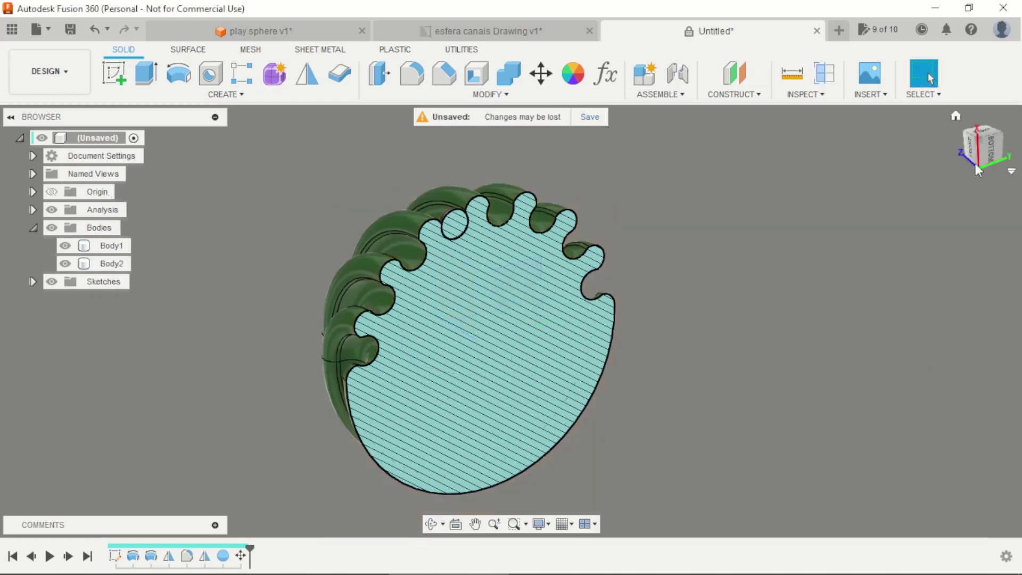
View the section from the Bottom and zoom in on the ball in its channel.
left_click(996, 154)
scroll(479, 201, "up", 3)
scroll(426, 229, "up", 4)
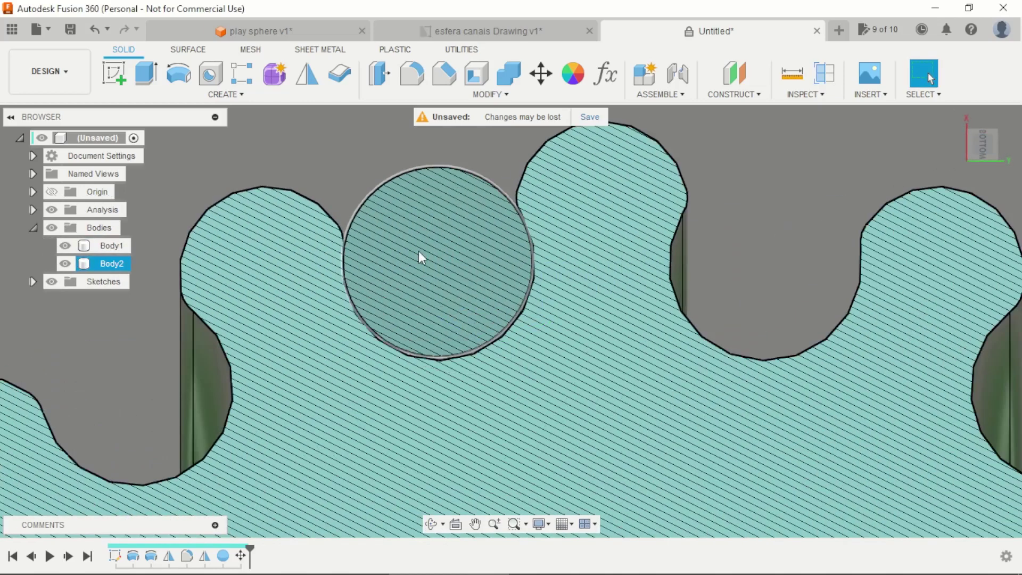
scroll(415, 266, "up", 2)
scroll(421, 293, "up", 2)
scroll(531, 230, "down", 2)
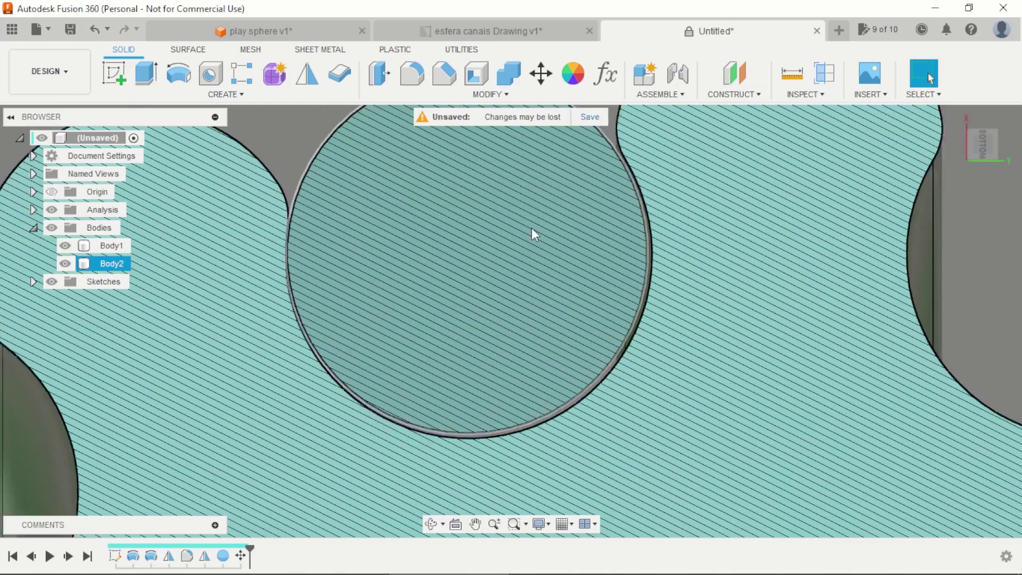
scroll(532, 229, "down", 3)
scroll(531, 229, "down", 3)
mouse_move(691, 240)
middle_mouse_down("shift")
mouse_move(793, 243)
mouse_move(815, 254)
middle_mouse_up("shift")
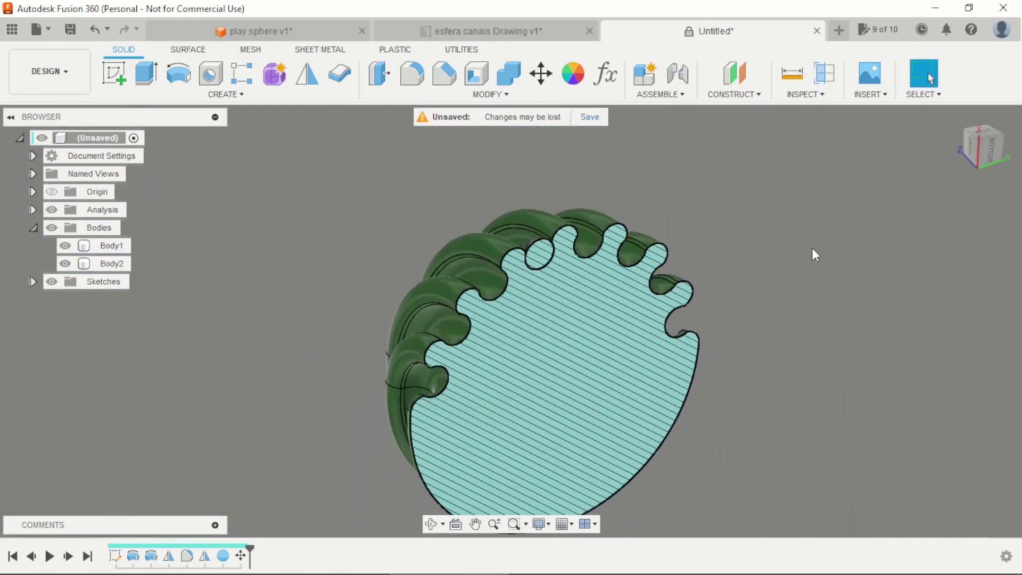
left_click(807, 94)
Run an interference check between the sphere and ball, confirming no overlap.
left_click(815, 127)
left_click(572, 257)
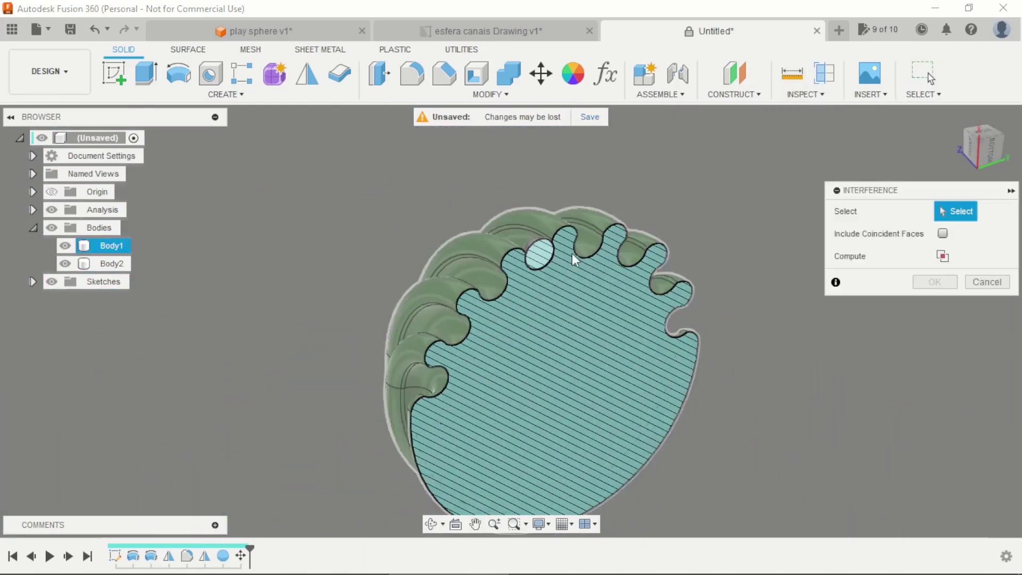
left_click(941, 257)
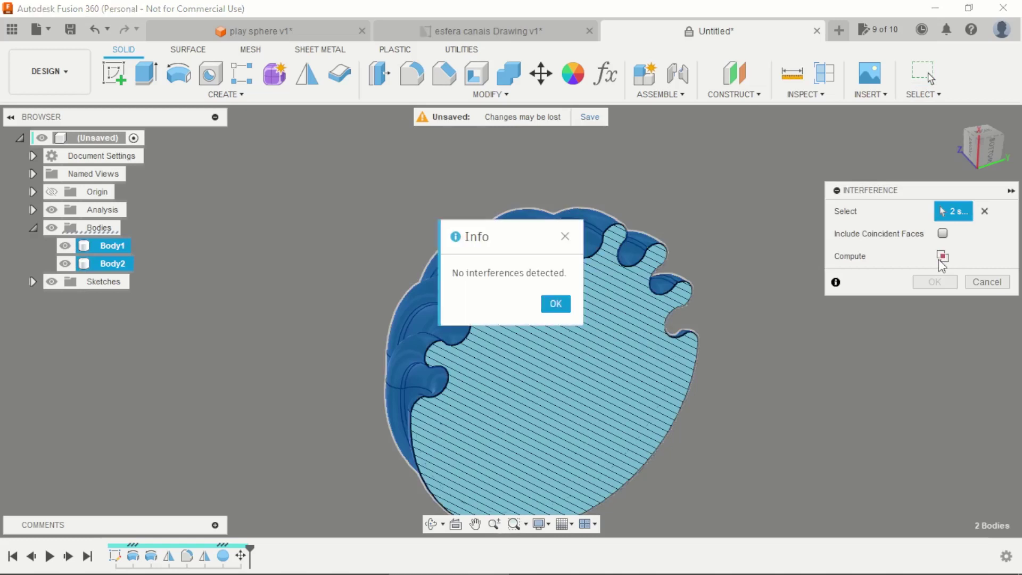
left_click(556, 304)
left_click(987, 281)
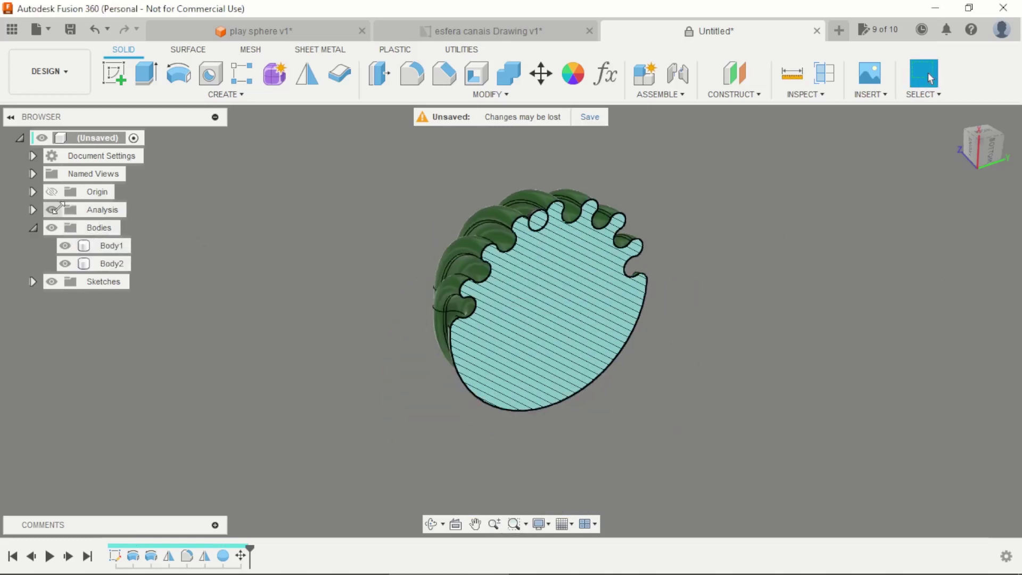
Hide the section analysis and orbit around the whole green sphere.
left_click(53, 210)
middle_click_drag(347, 304, 331, 296, "shift")
left_click(109, 245)
scroll(530, 260, "up", 5)
scroll(530, 259, "up", 3)
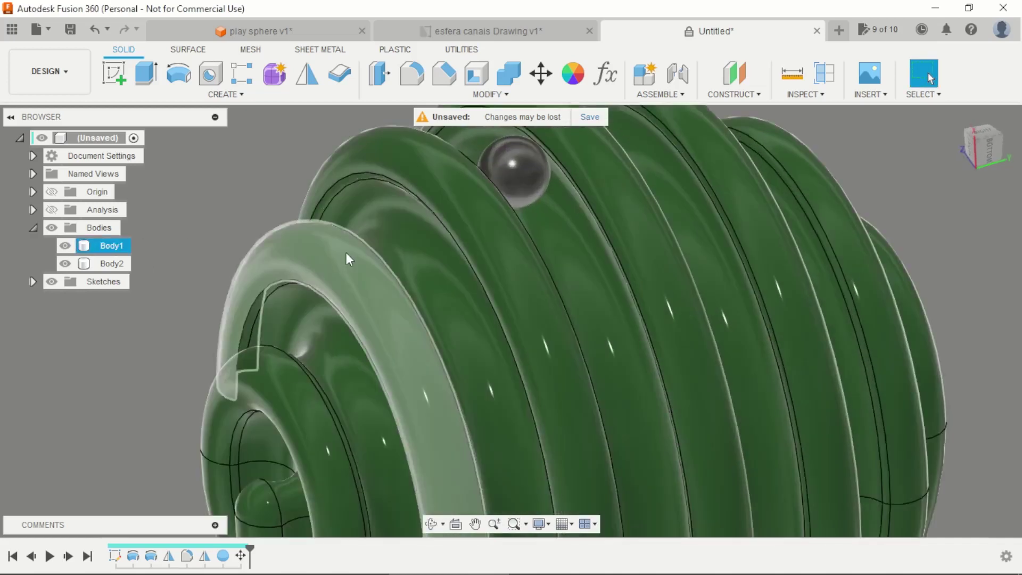
left_click(284, 165)
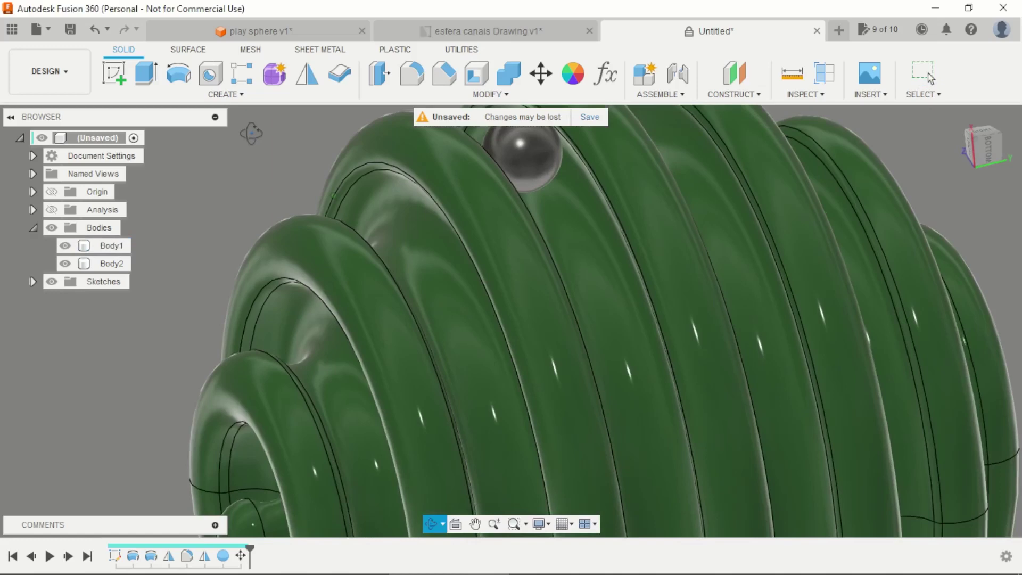
scroll(372, 240, "down", 5)
mouse_move(612, 224)
middle_mouse_down("shift")
mouse_move(705, 187)
mouse_move(669, 205)
middle_mouse_up("shift")
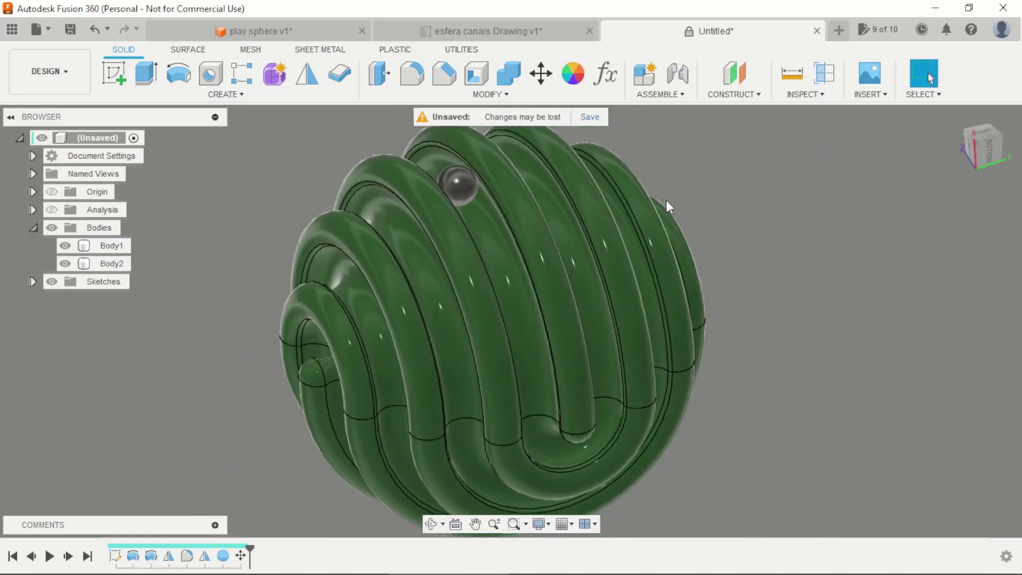
scroll(658, 246, "down", 3)
mouse_move(659, 247)
middle_mouse_down("shift")
mouse_move(737, 241)
mouse_move(723, 250)
mouse_move(640, 237)
mouse_move(726, 264)
middle_mouse_up("shift")
scroll(725, 264, "up", 2)
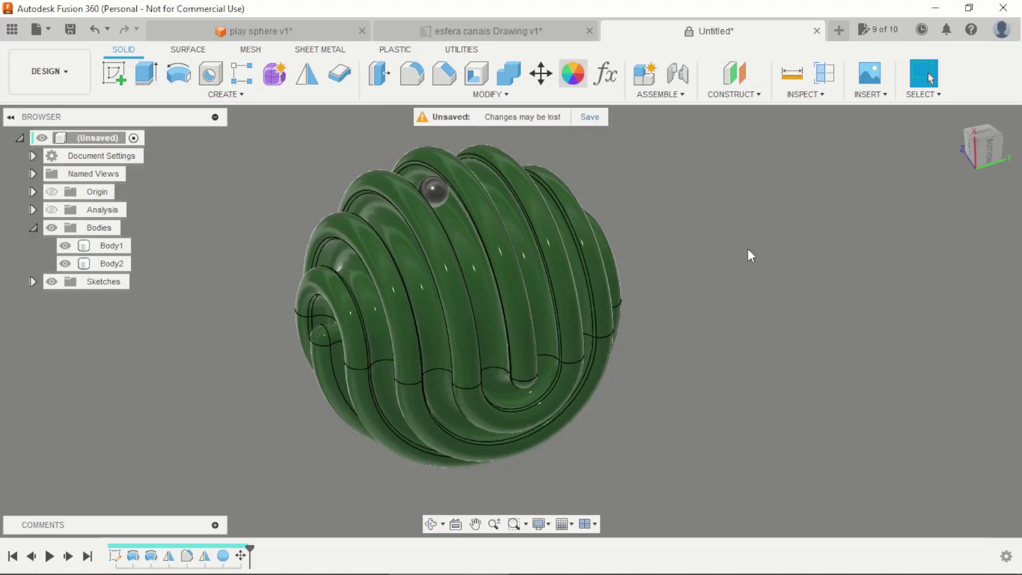
Paint the Body2 ball with Paint - Enamel Glossy (Red) from the library.
scroll(809, 370, "down", 5)
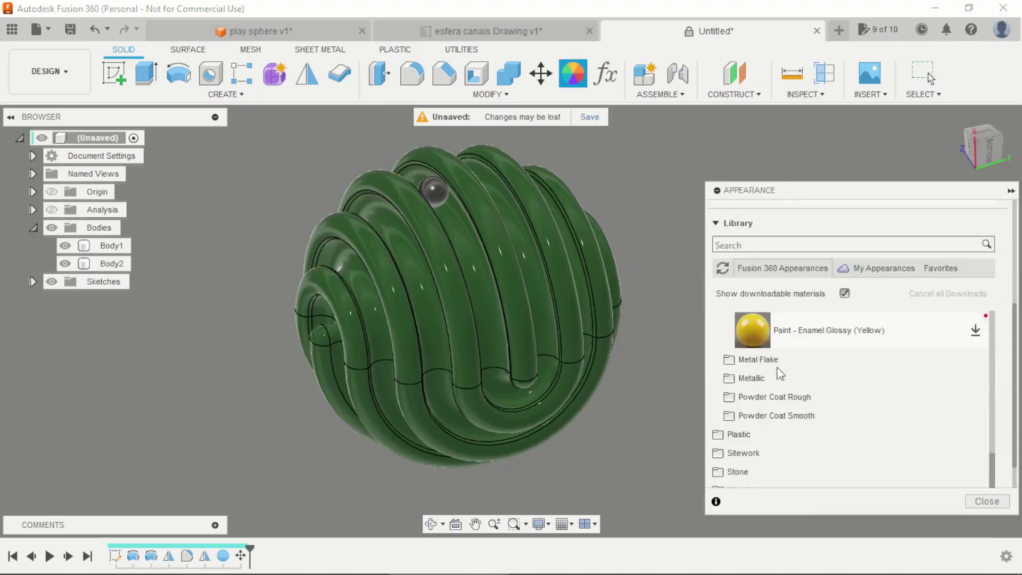
scroll(775, 370, "up", 3)
scroll(773, 382, "down", 2)
scroll(766, 415, "down", 3)
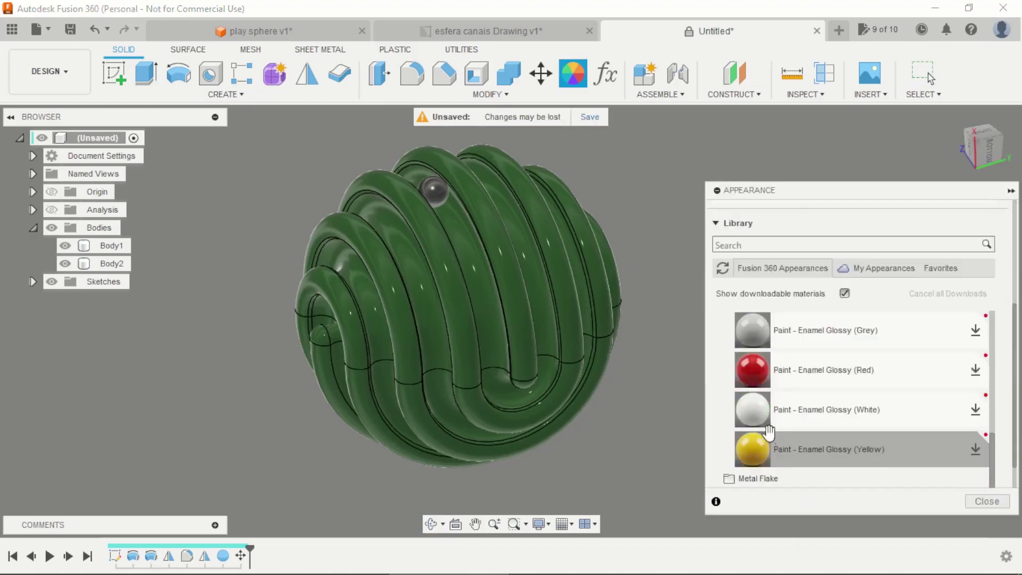
left_click_drag(752, 372, 437, 189)
left_click(985, 500)
scroll(683, 250, "down", 2)
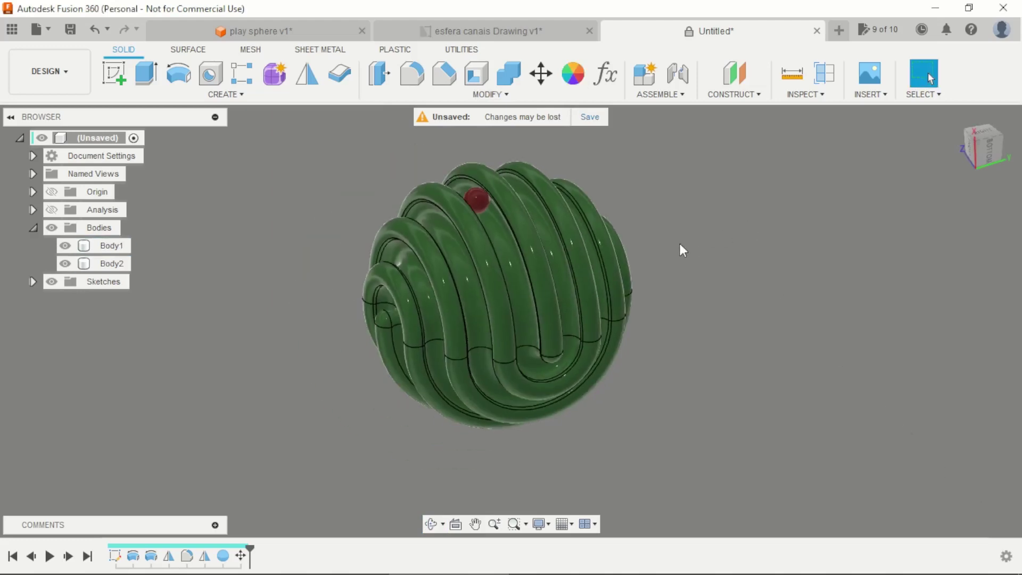
middle_click_drag(682, 250, 690, 249, "shift")
scroll(675, 212, "up", 2)
mouse_move(718, 355)
middle_mouse_down("shift")
mouse_move(700, 301)
mouse_move(703, 314)
middle_mouse_up("shift")
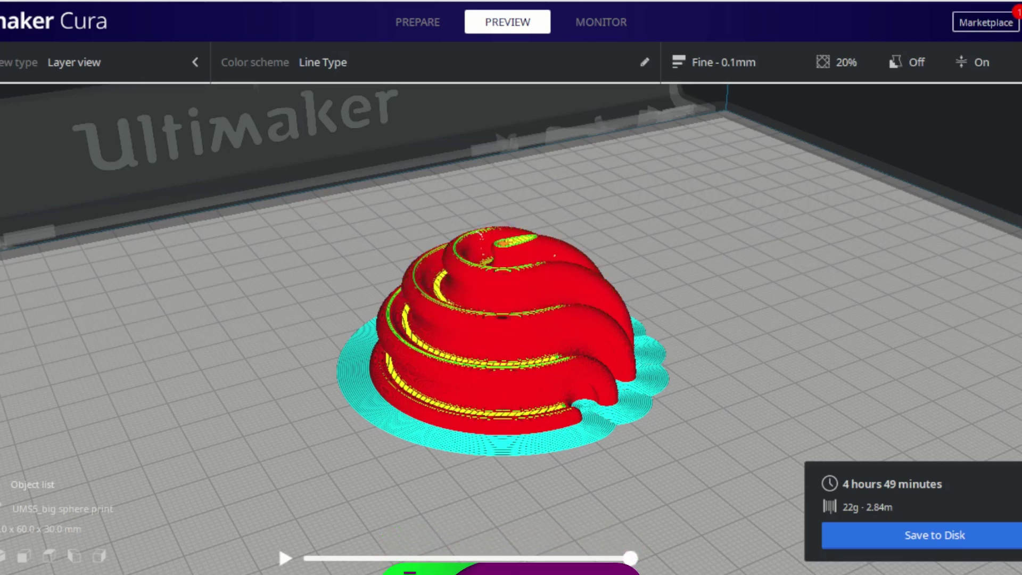
Orbit Cura's layer preview to a steep close view, then a lower side view.
mouse_move(686, 403)
right_mouse_down()
mouse_move(521, 438)
mouse_move(360, 430)
mouse_move(554, 496)
right_mouse_up()
mouse_move(723, 506)
right_mouse_down()
mouse_move(432, 478)
mouse_move(311, 500)
mouse_move(671, 496)
mouse_move(612, 499)
right_mouse_up()
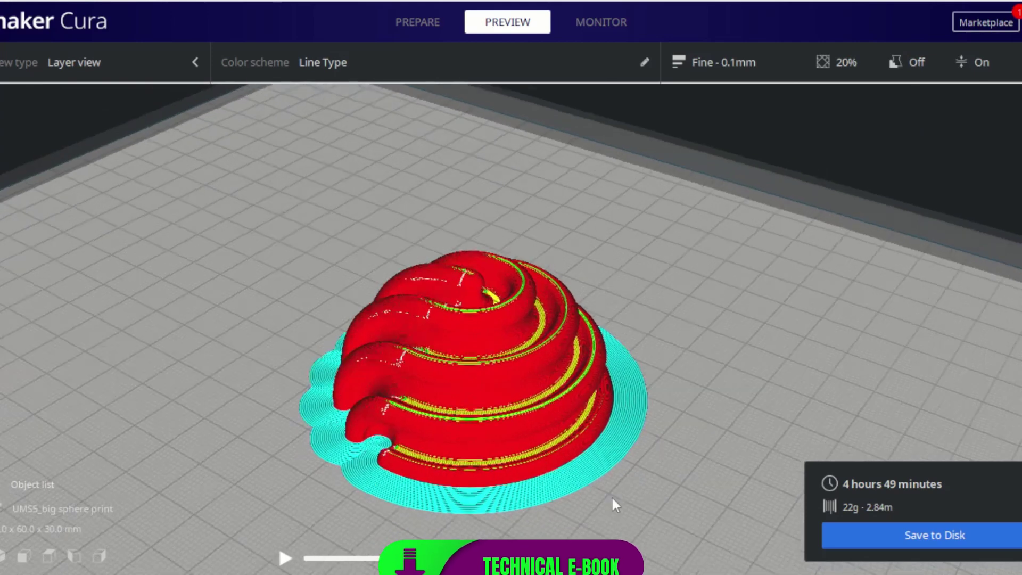